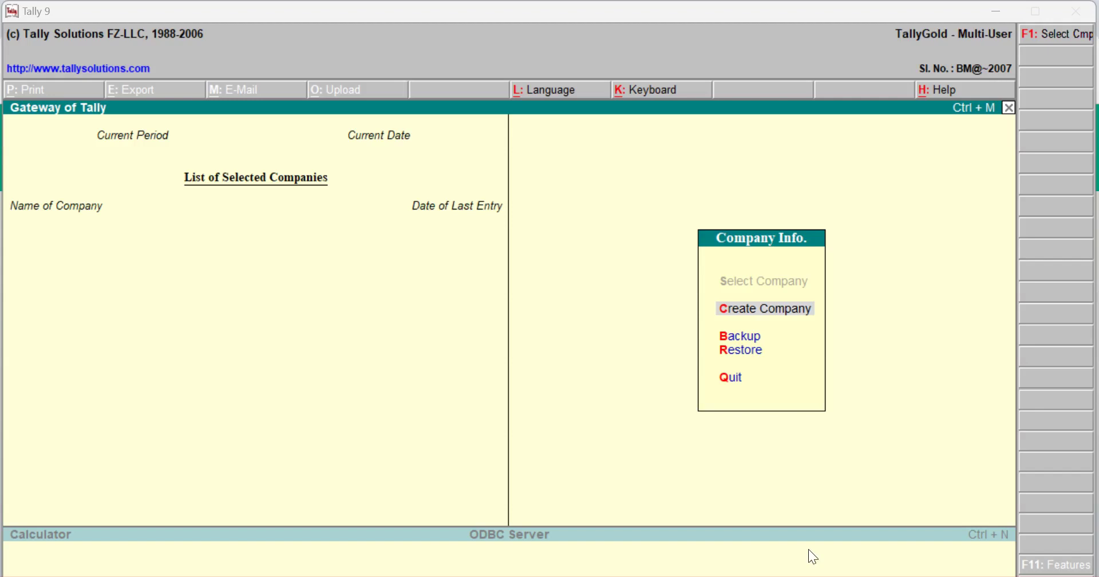
- Create a company named Price Level, keeping the default statutory, financial year and currency settings
left_click(796, 309)
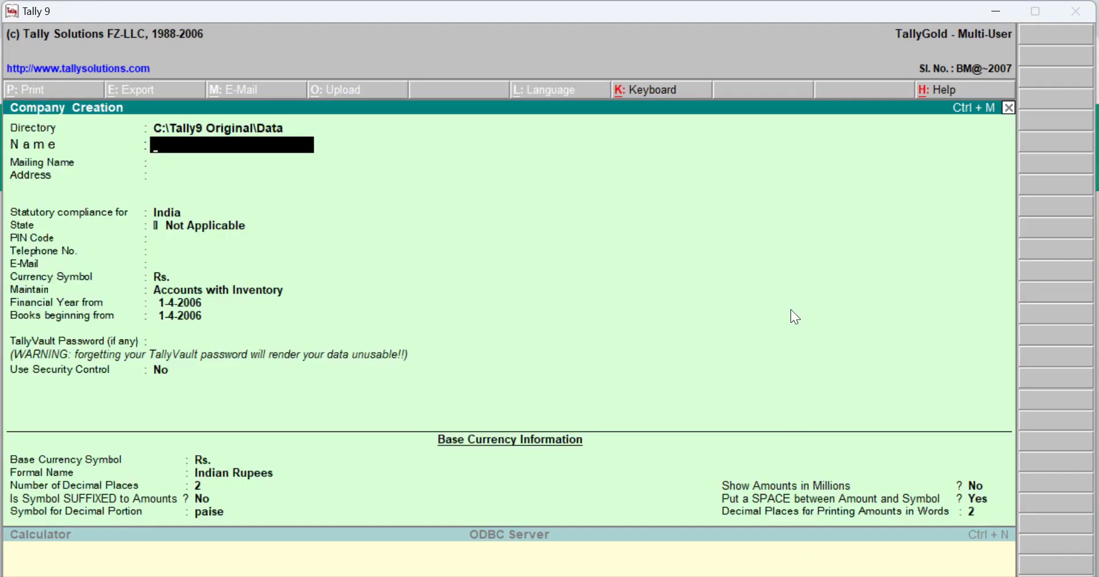
type("Price Level")
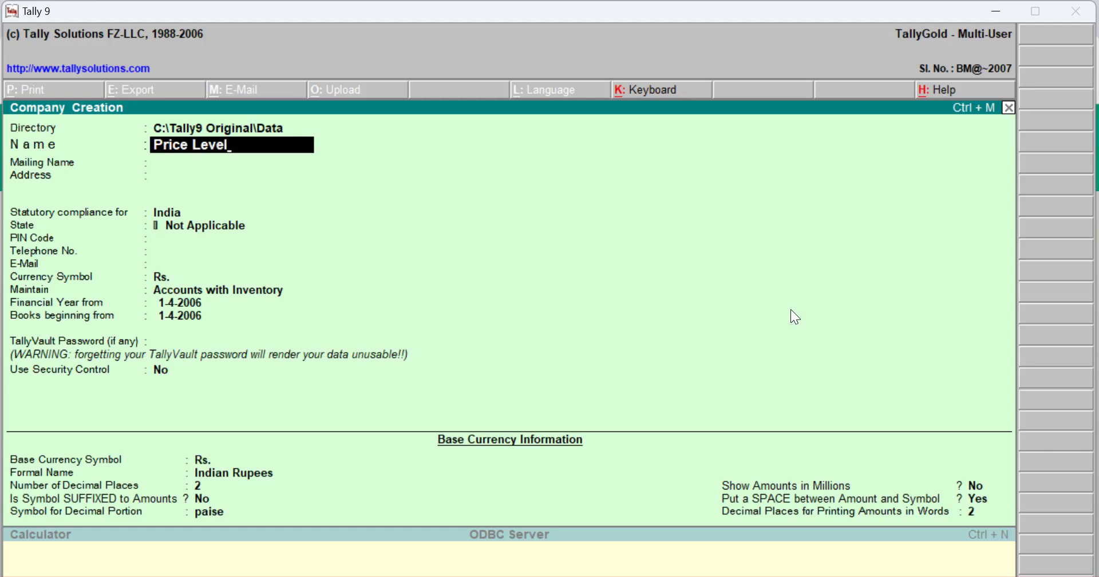
key("Return")
key("Return")
key("Return")
key("Return")
key("Return")
key("Return")
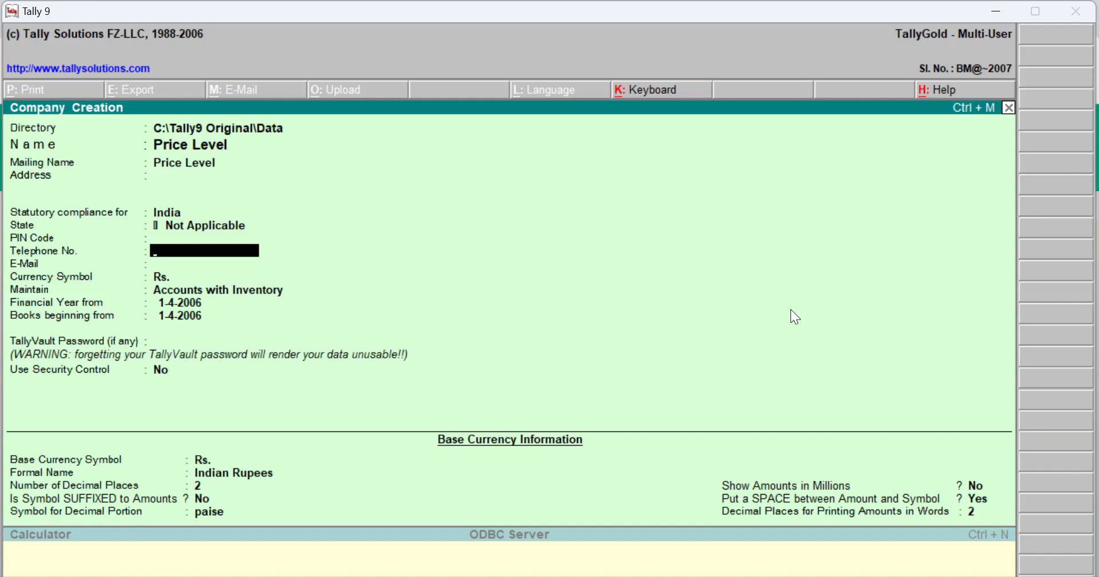
key("ctrl+a")
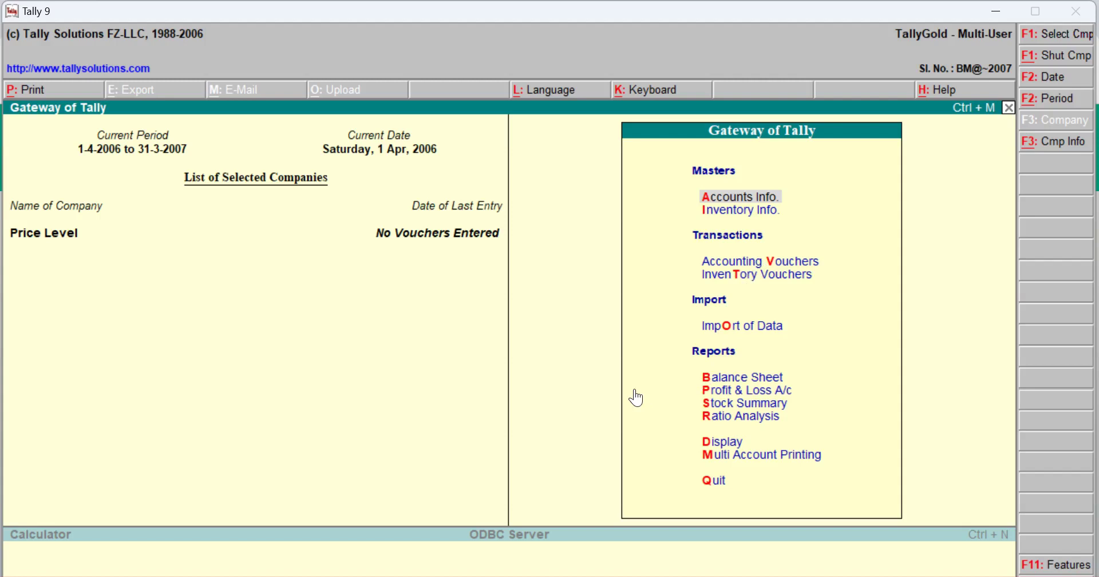
- Enable the separate discount column on invoices in the company's inventory features
key("F11")
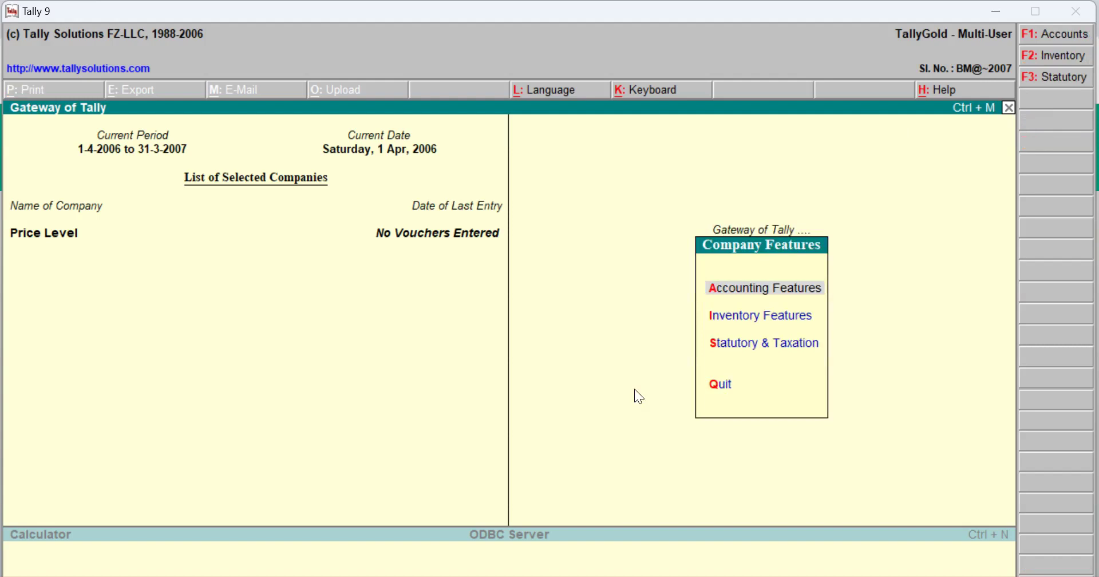
key("Down")
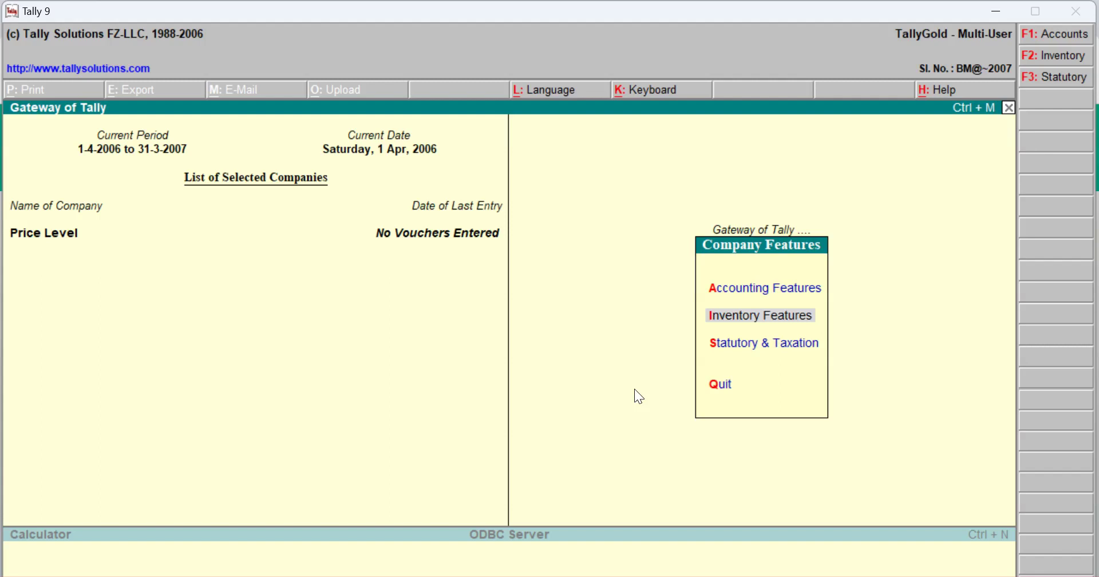
key("Return")
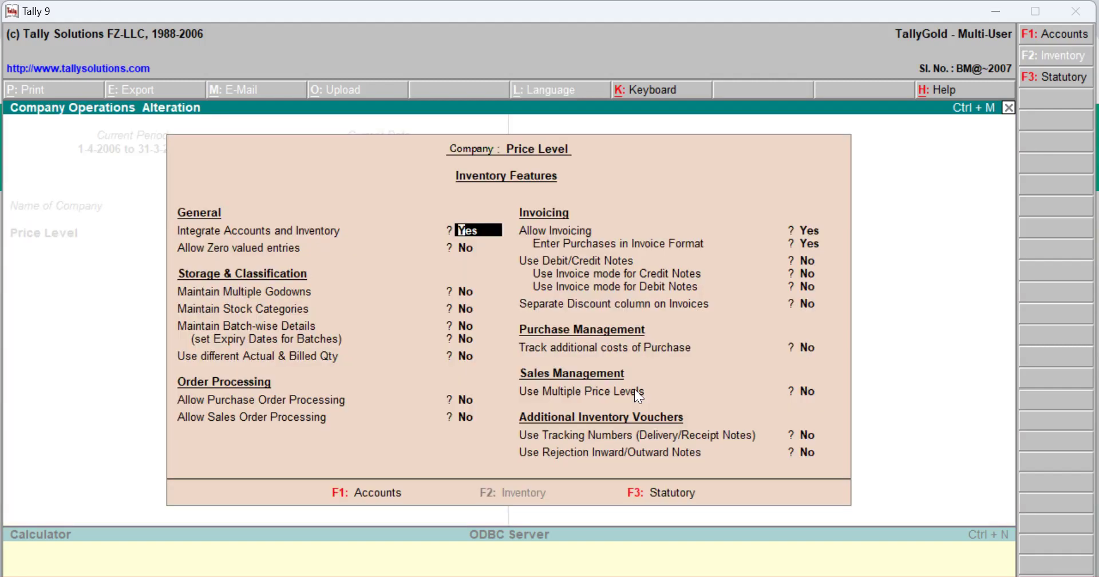
key("Return")
key("Return")
key("Return")
key("Return")
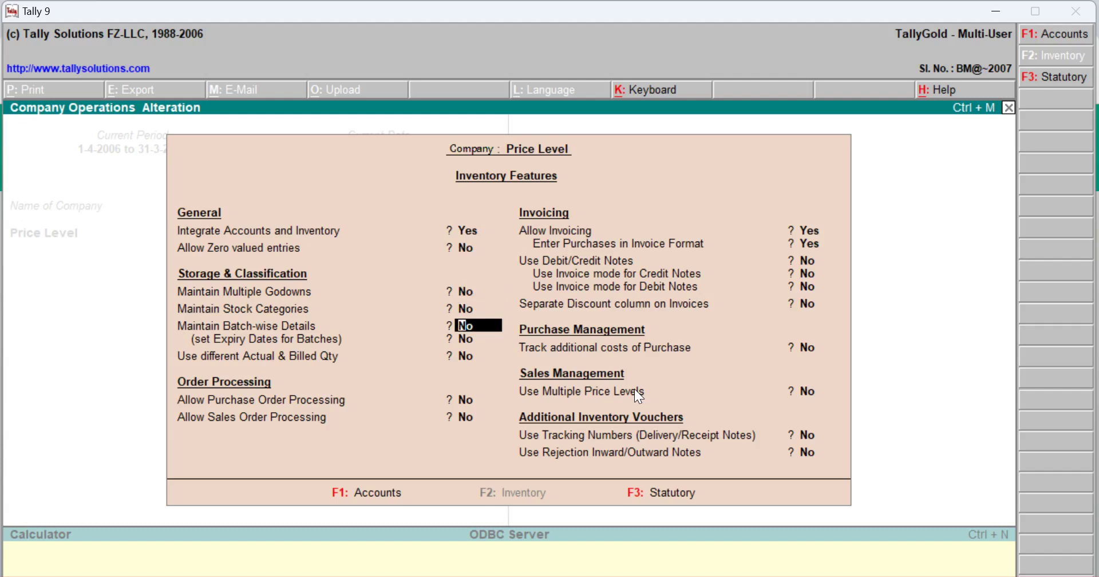
key("Return")
key("Return")
key("Return")
key("Return")
key("Return")
key("Return")
key("Return")
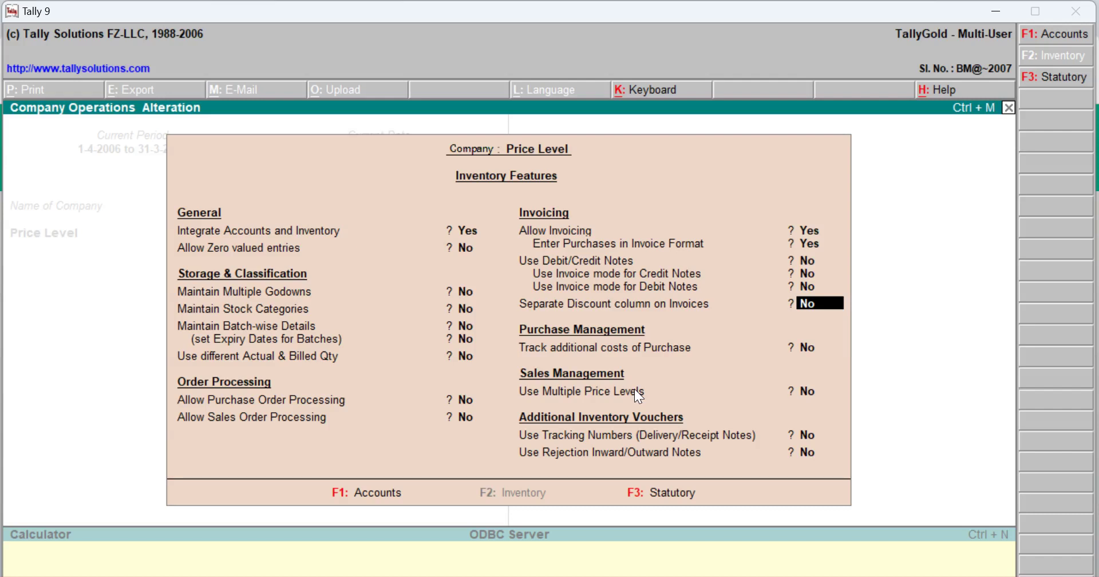
type("y")
key("Return")
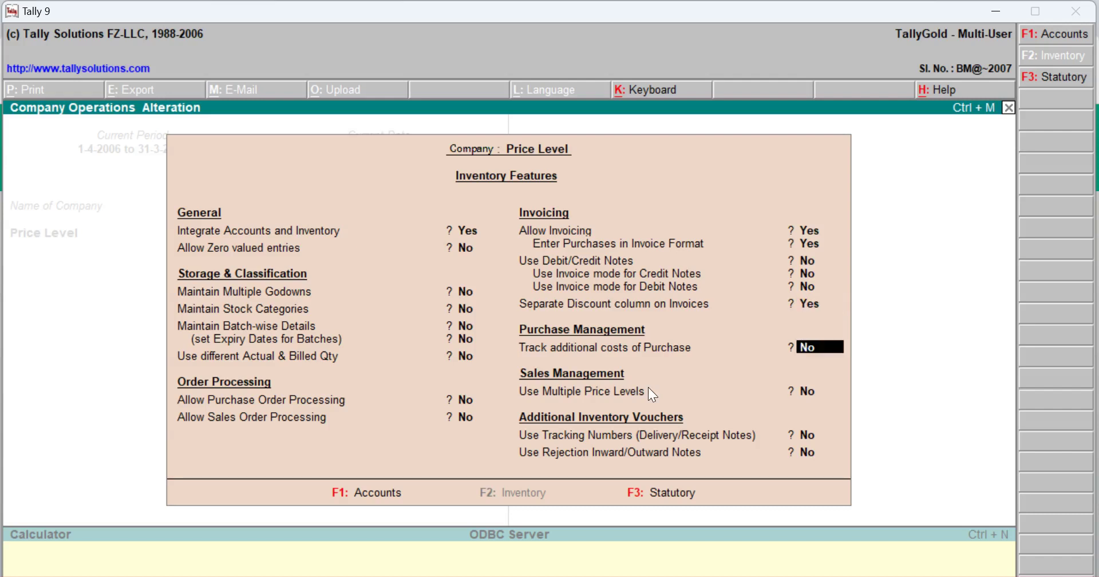
- Enable the use of multiple price levels under Sales Management
key("Return")
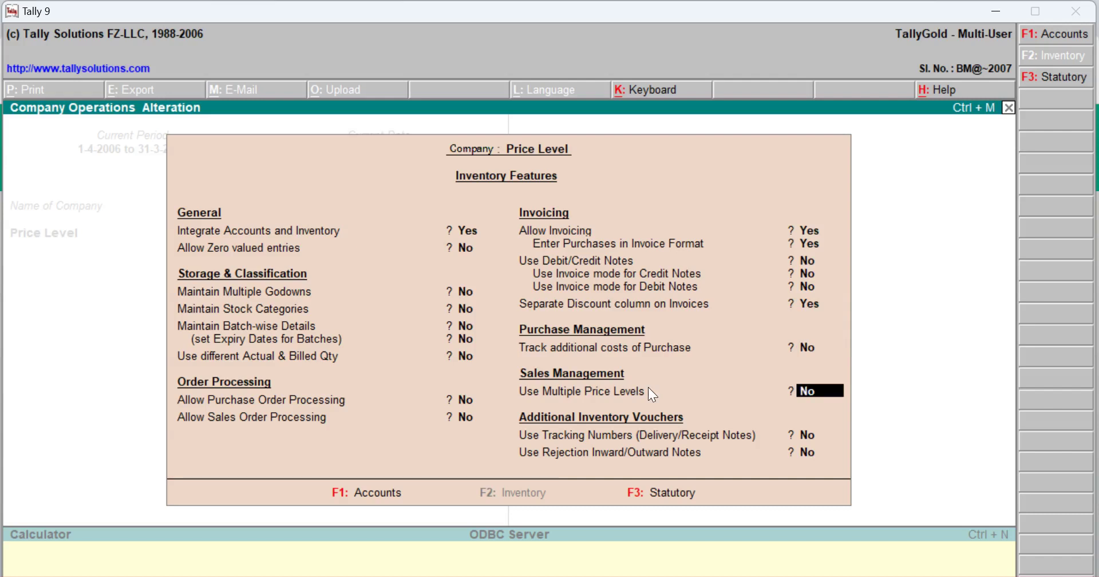
type("y")
key("Return")
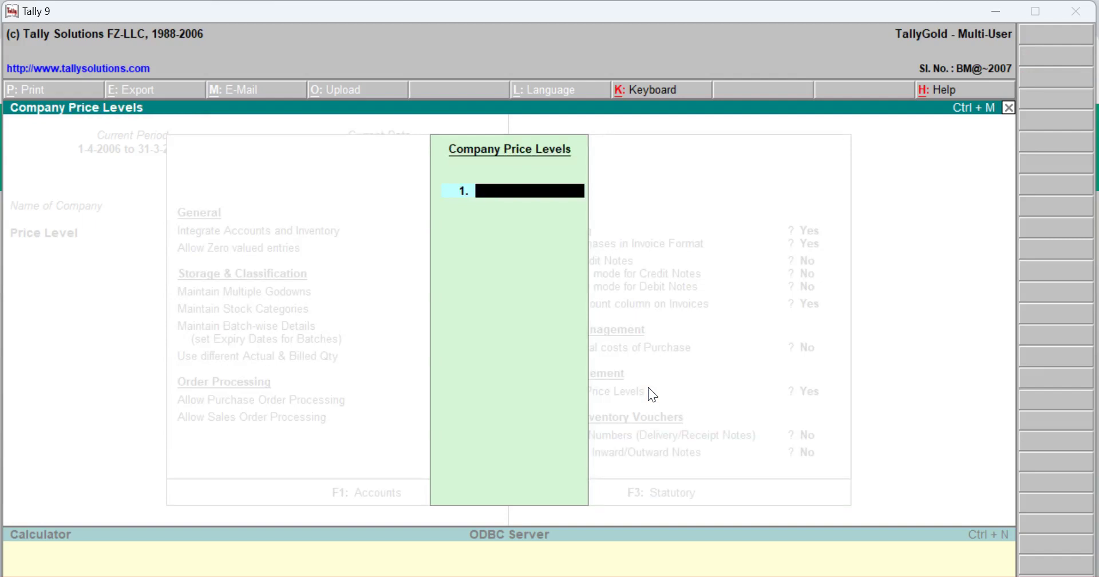
- Define the company price levels Wholseler and Retailer, and save the inventory features
type("Wholseler")
key("Return")
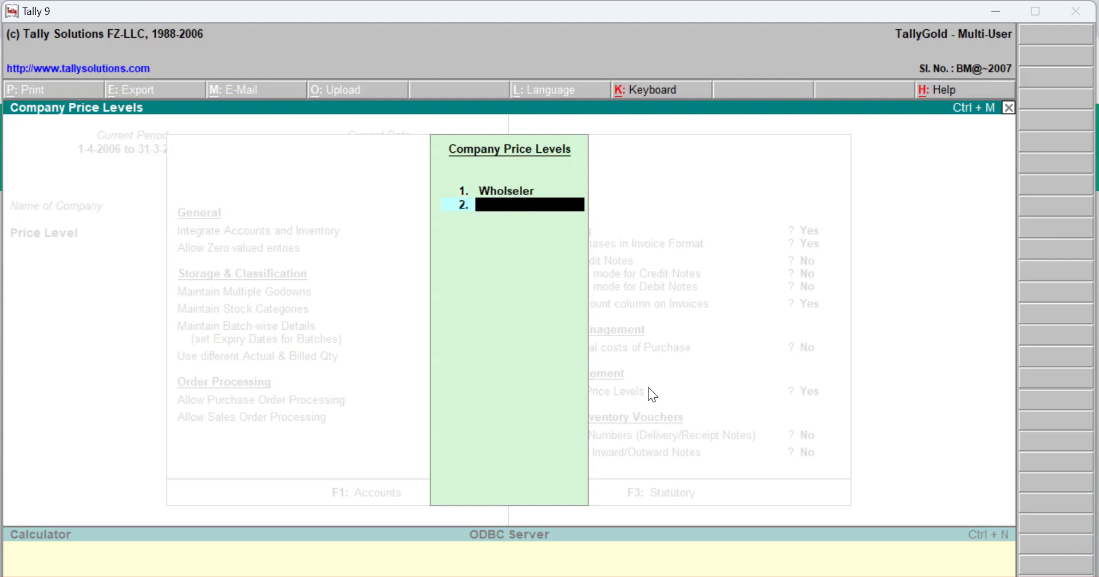
type("E")
key("BackSpace")
type("Retailer")
key("Return")
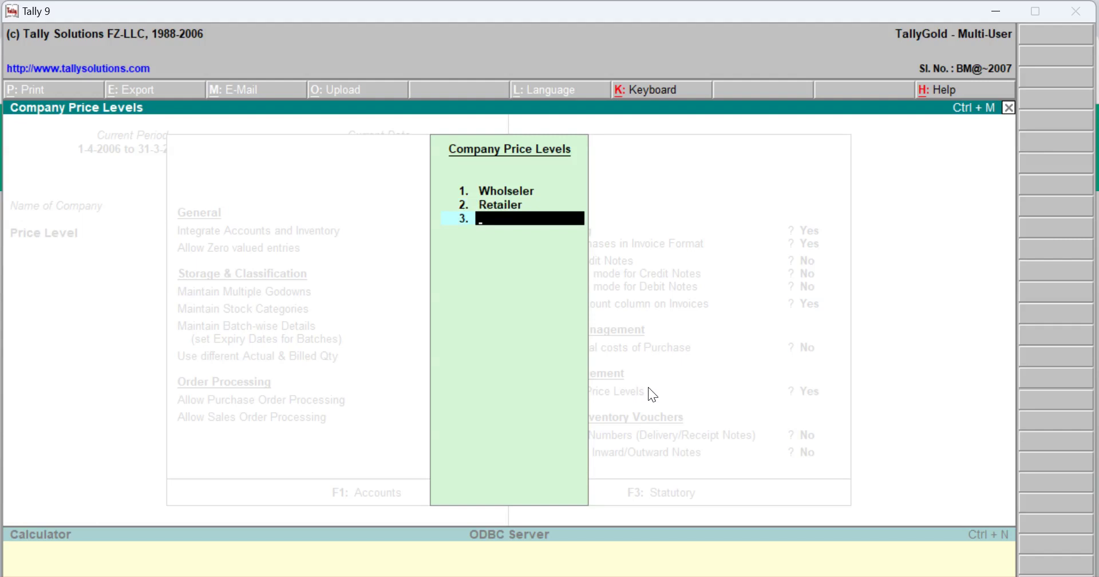
key("Return")
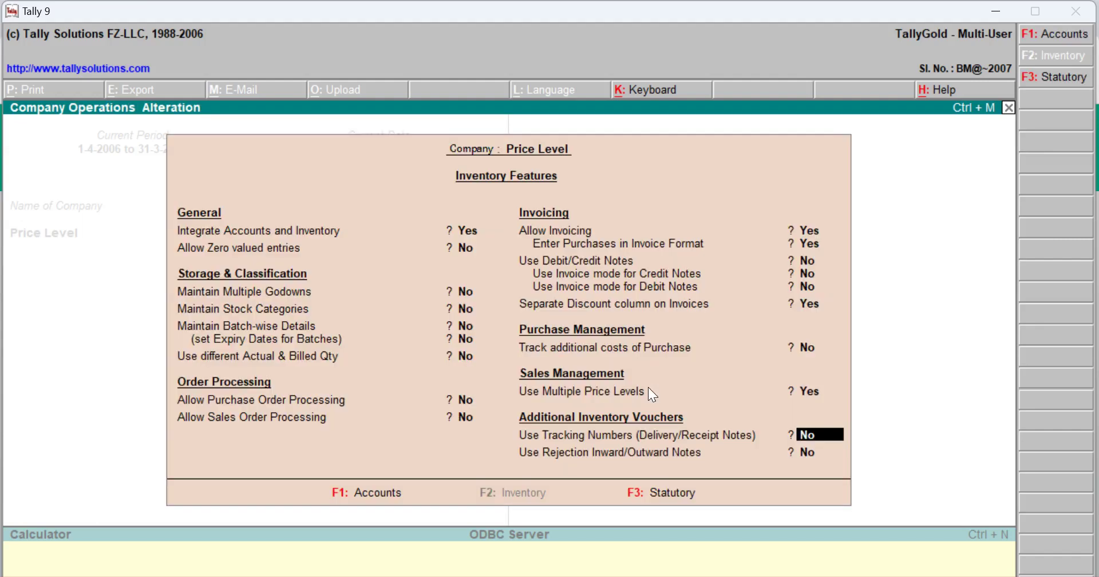
key("Return")
key("Return")
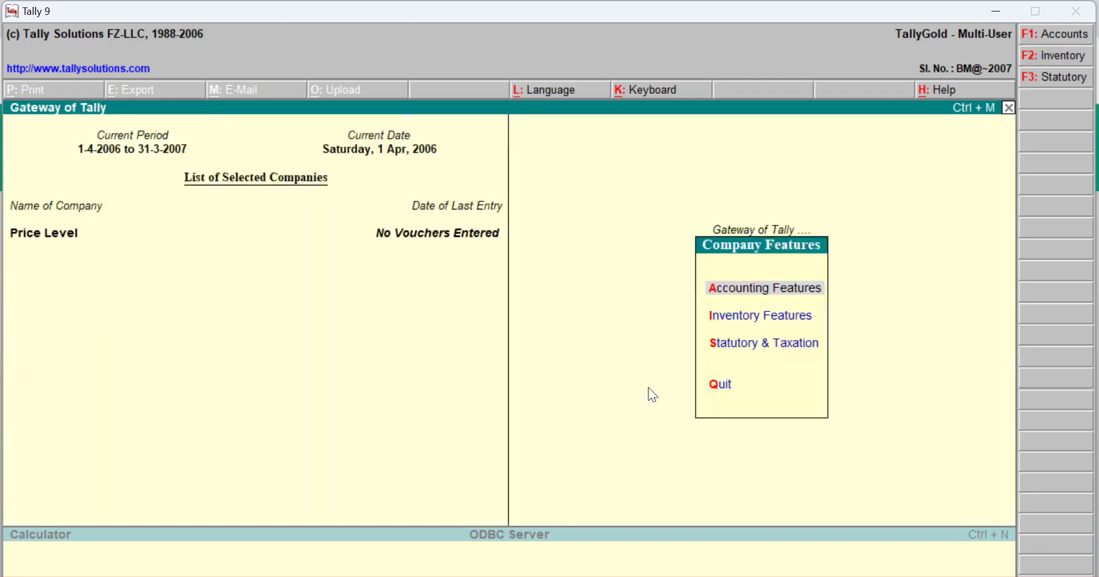
key("Escape")
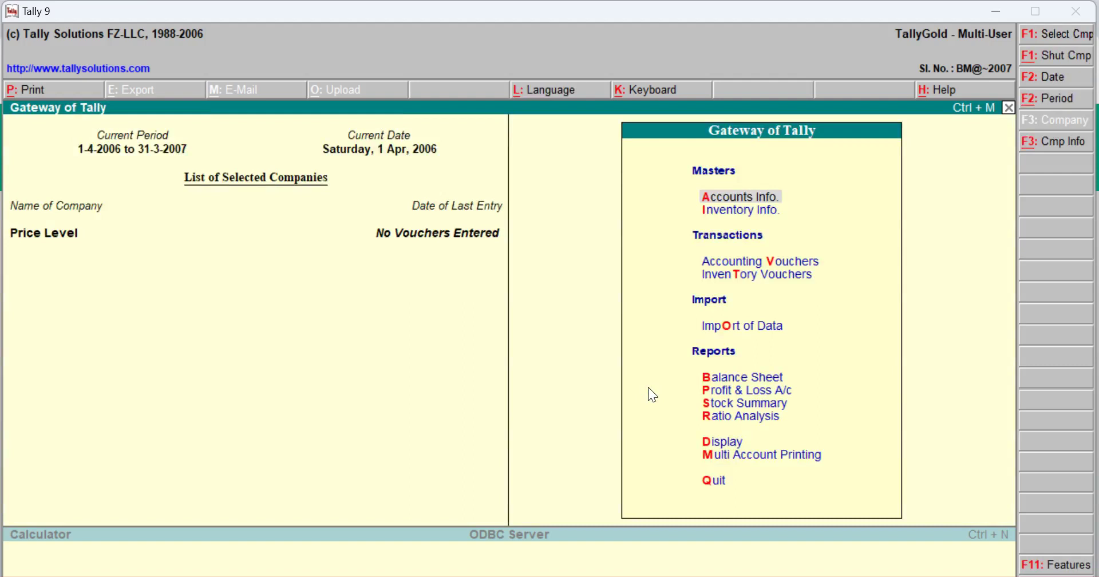
- Create a stock group named Tv under Primary, with adding of item quantities left at No
key("Down")
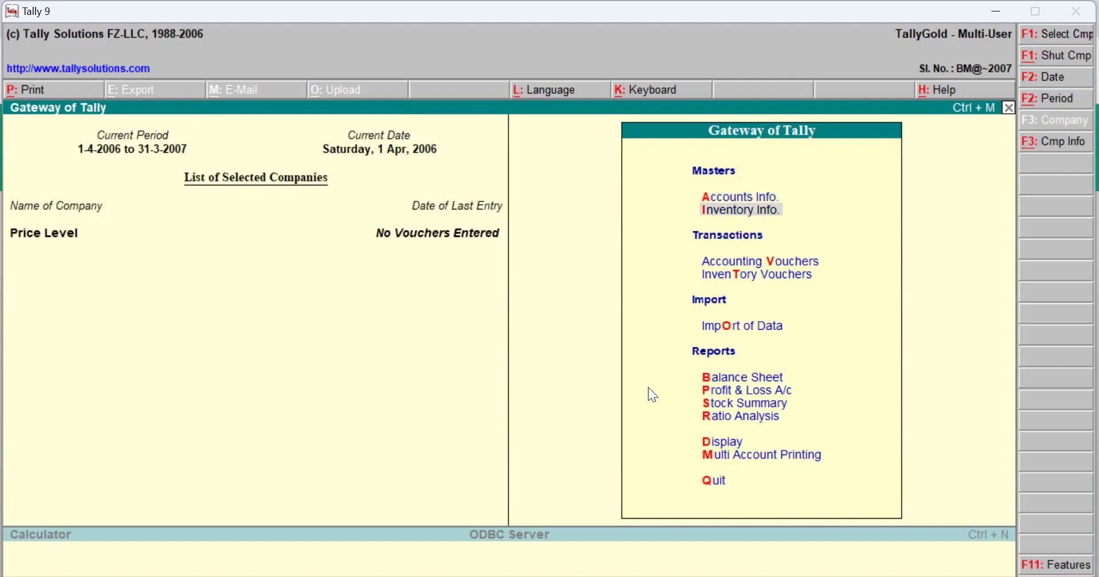
key("Return")
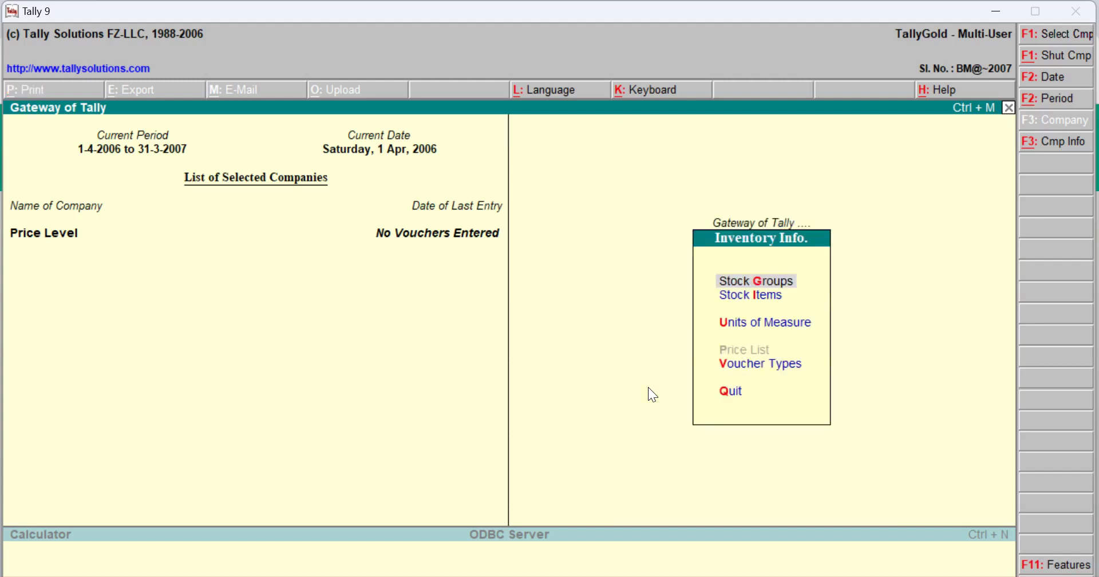
key("Return")
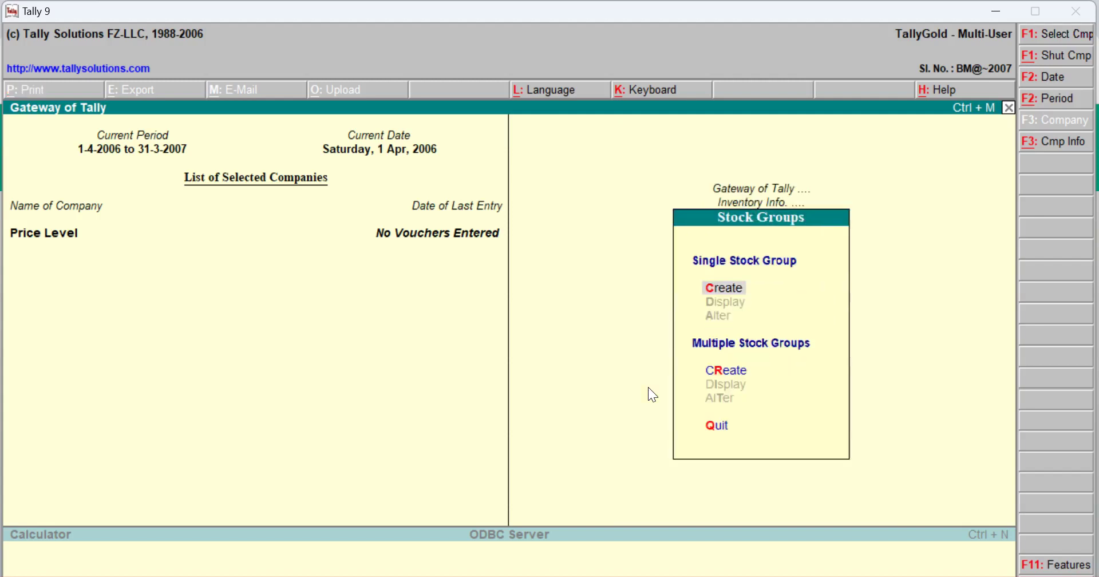
key("Return")
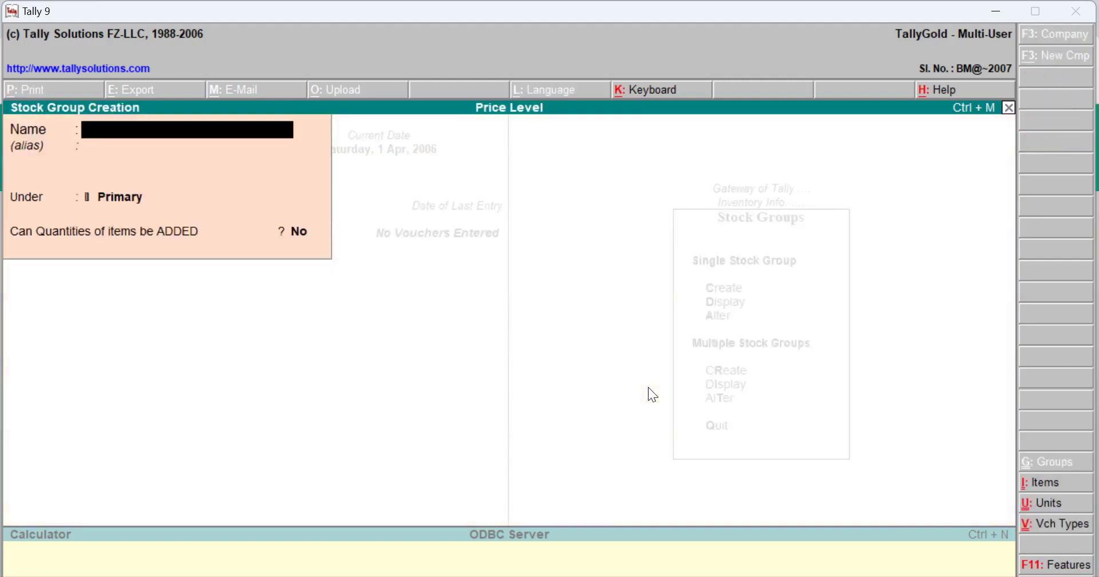
type("Tv")
key("Return")
key("Return")
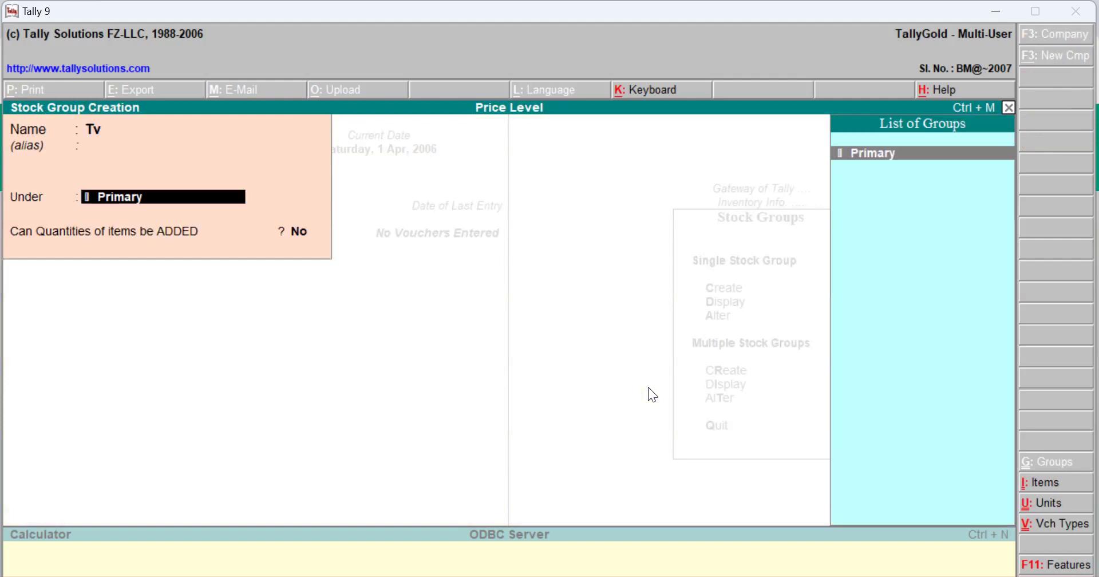
key("Return")
key("Return")
key("Return")
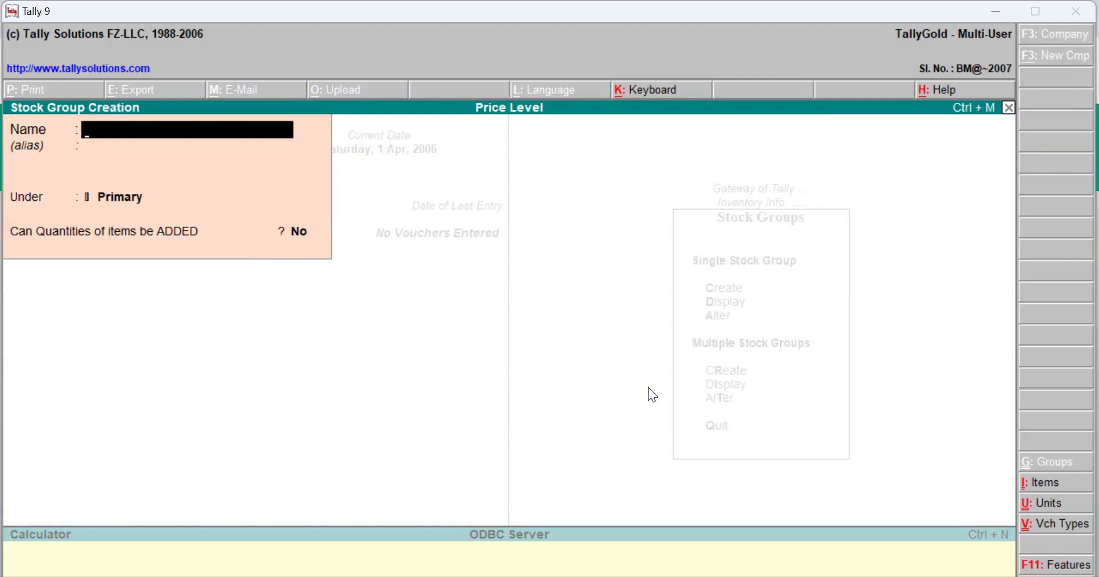
- Create a stock group named Laptop under Primary, and leave stock group creation
type("Laptop")
key("Return")
key("Return")
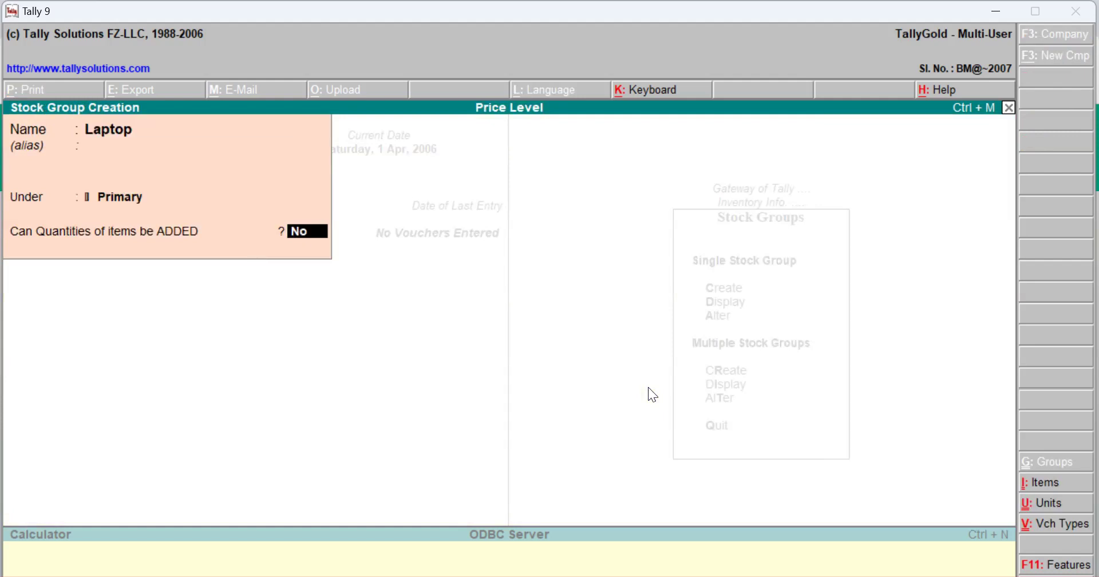
key("Return")
key("Return")
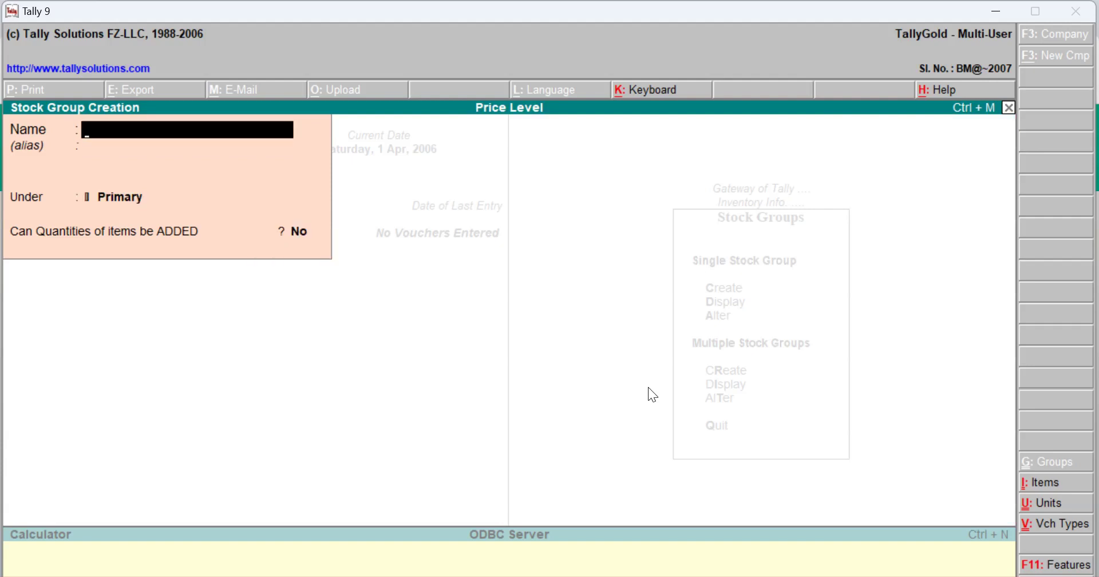
key("Escape")
key("y")
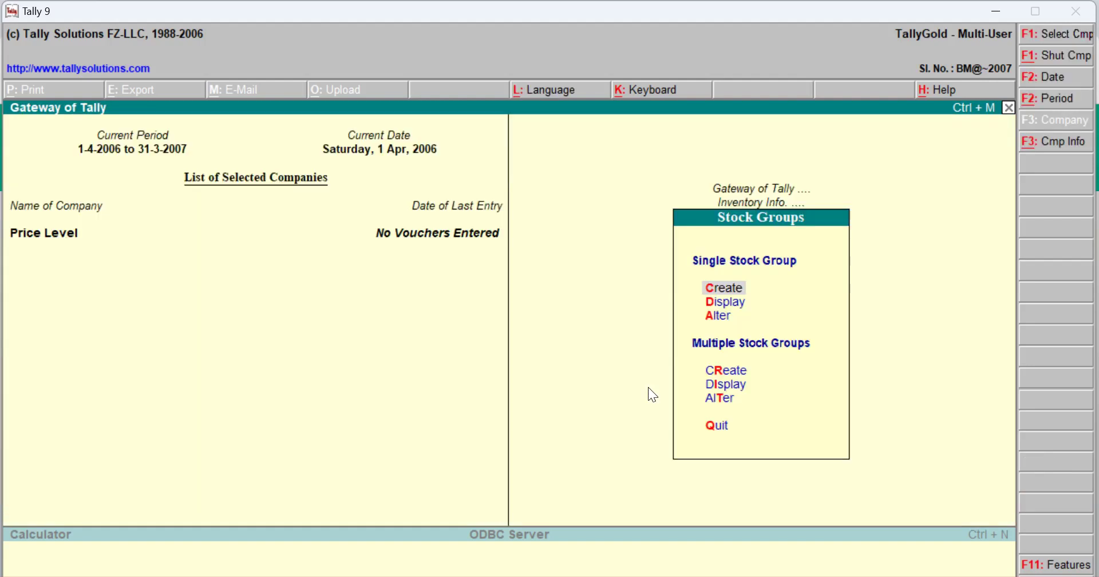
key("Escape")
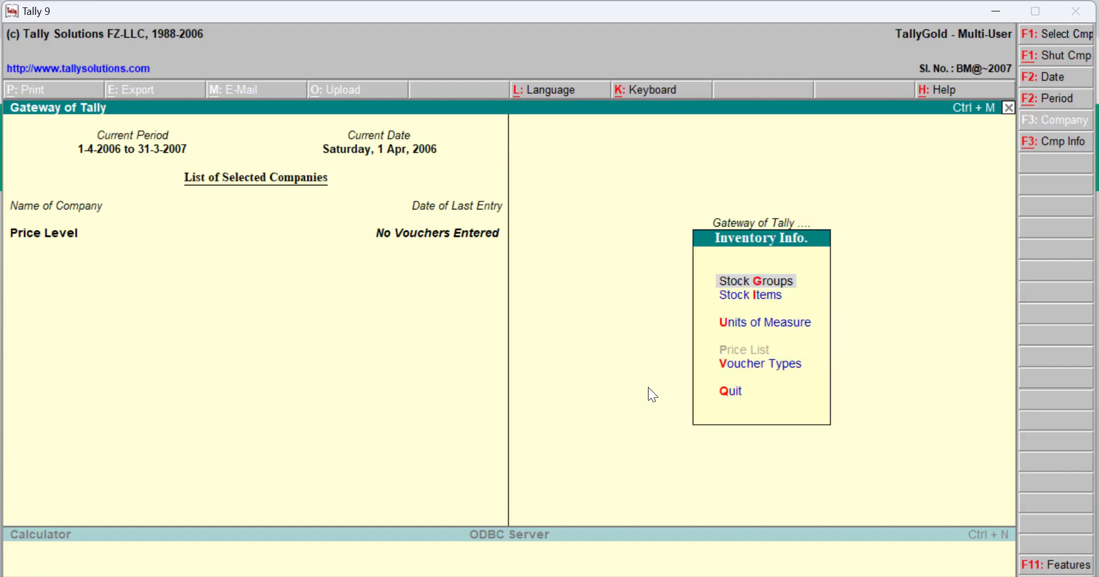
- Create a simple unit of measure with the symbol pcs, no formal name and 0 decimal places
key("Down")
key("Down")
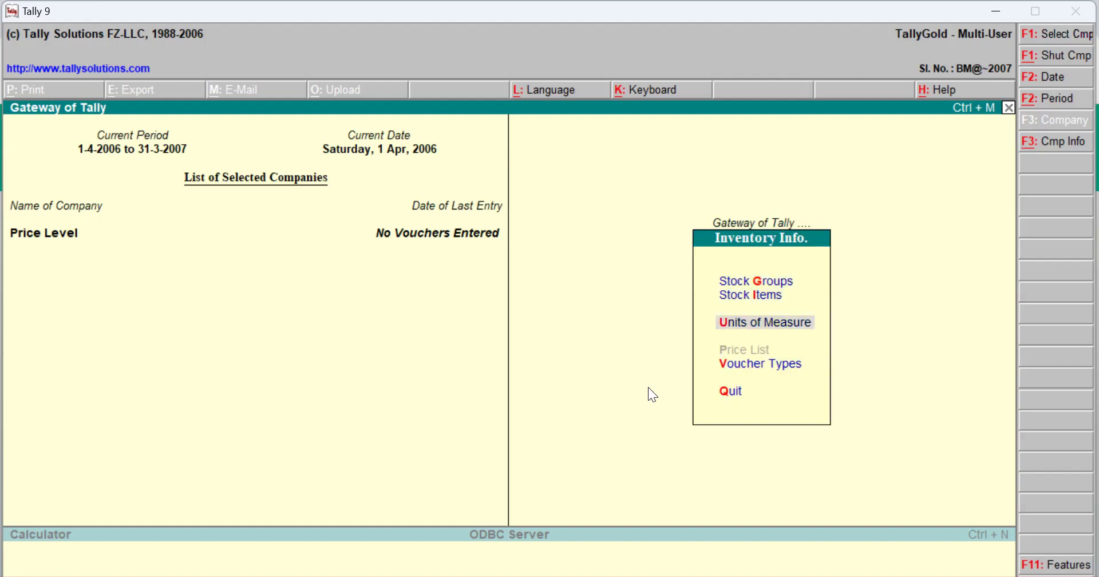
key("Return")
key("Return")
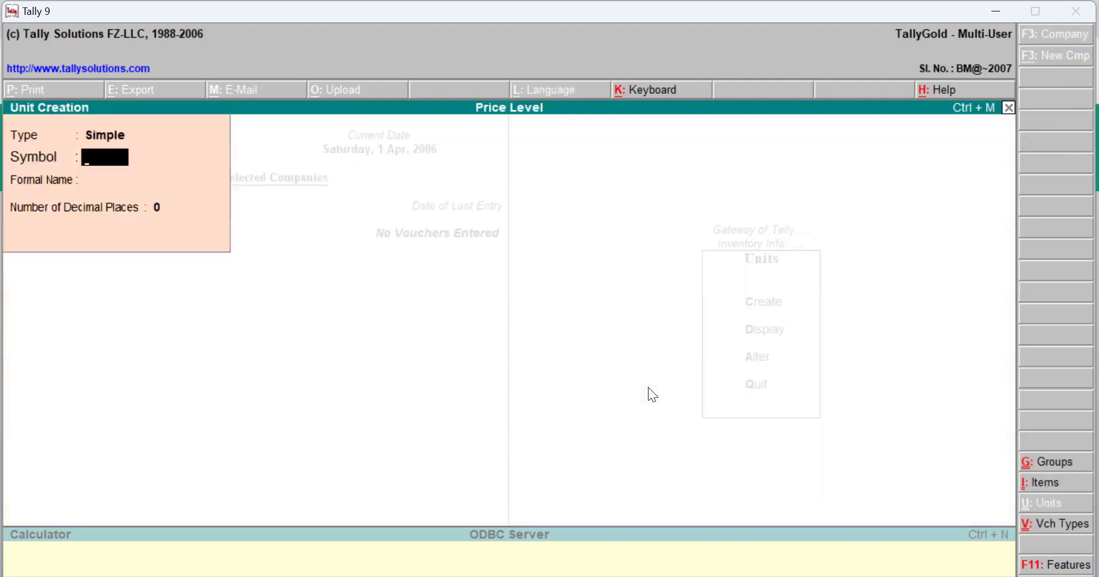
type("pcs")
key("Return")
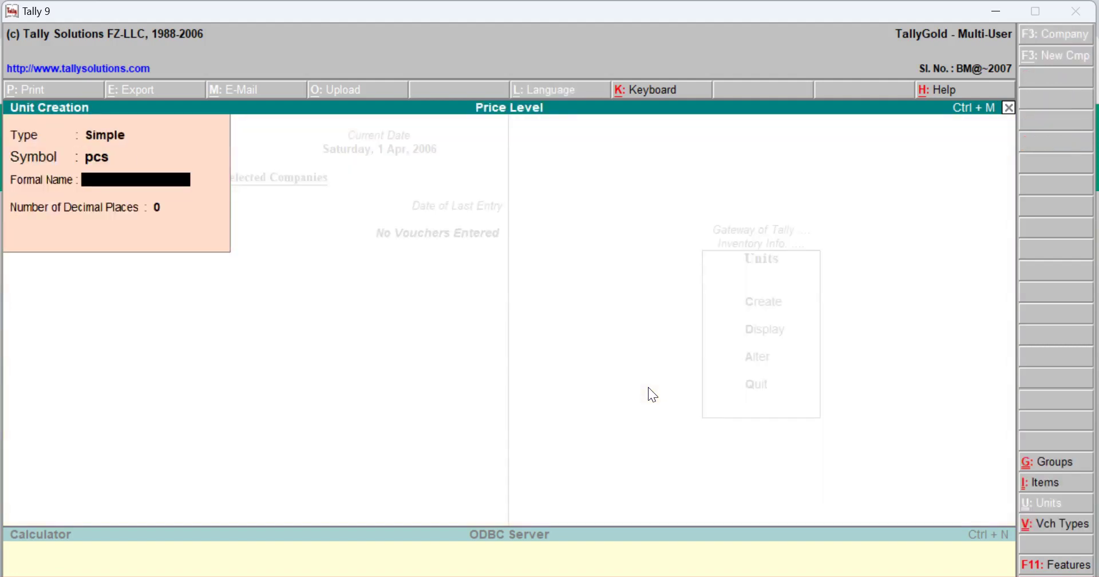
key("Return")
key("Return")
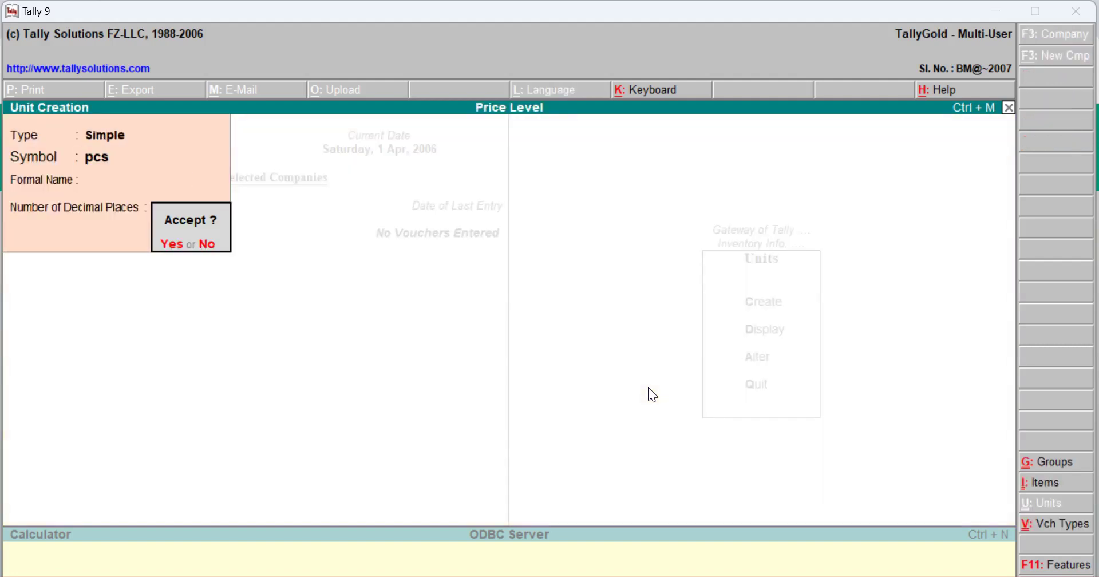
key("Return")
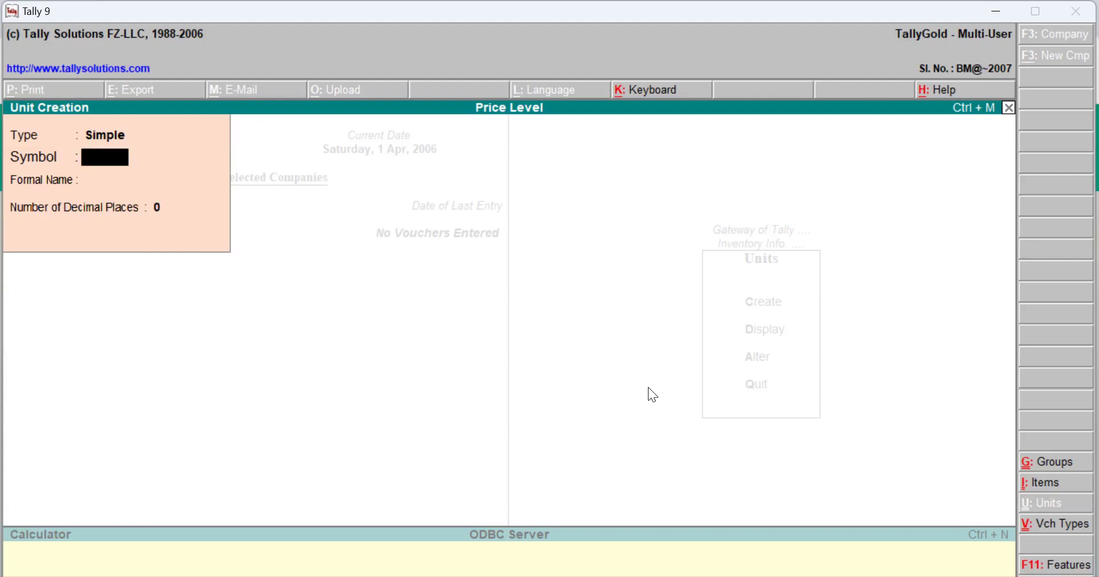
key("Escape")
key("Return")
key("Escape")
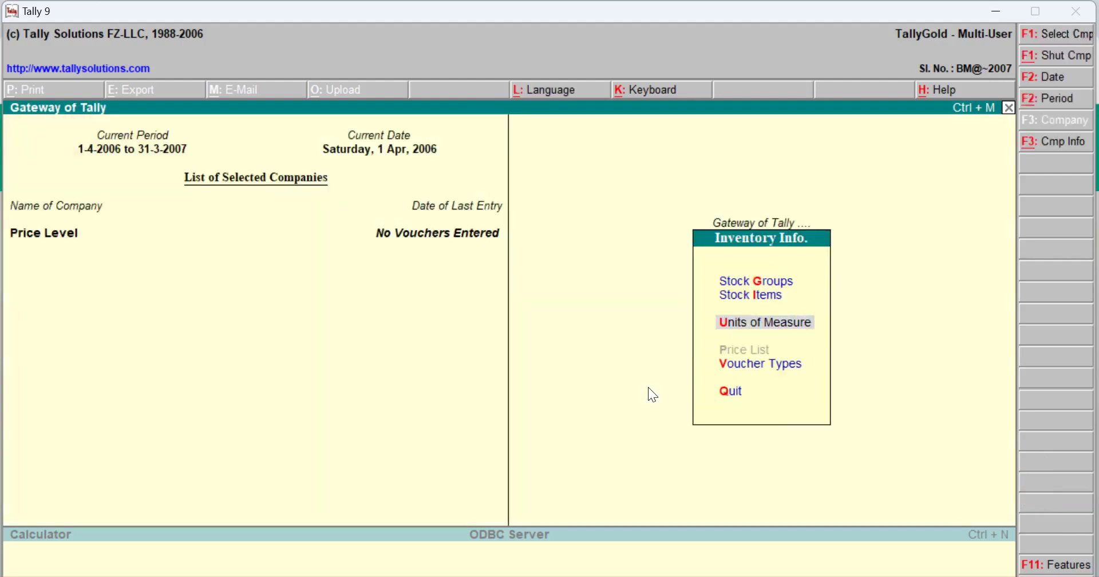
- Start a single stock item named Samsung under the Tv group, with pcs as its unit and a duty rate of 0
key("Up")
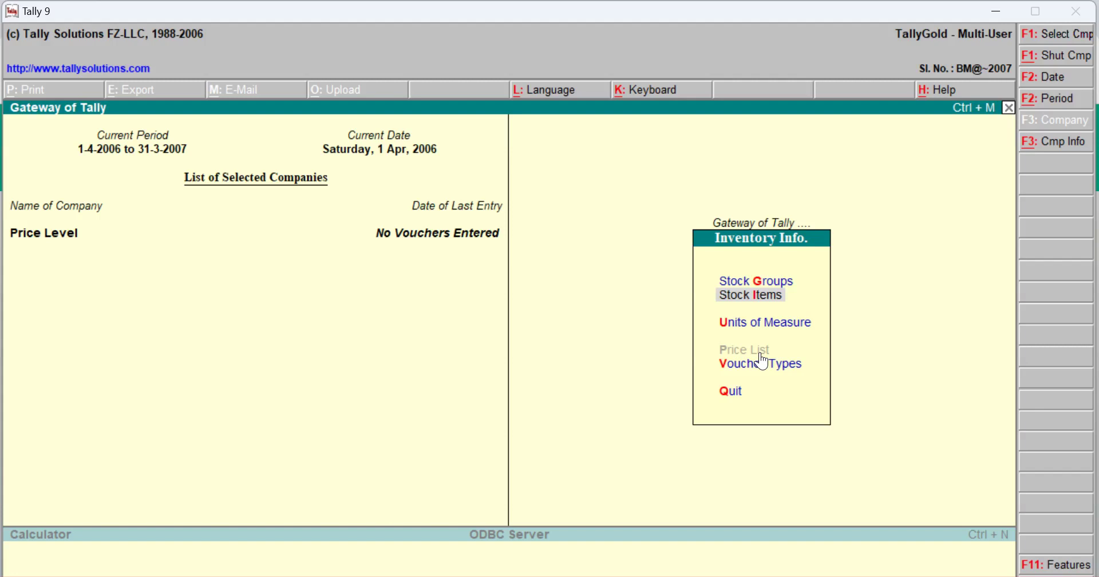
key("Return")
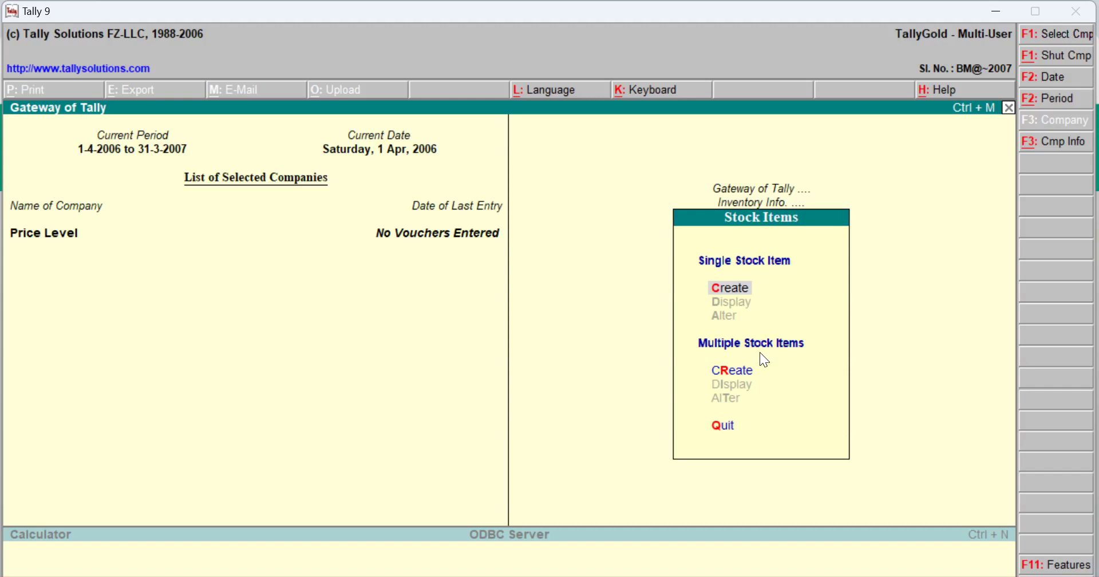
key("Return")
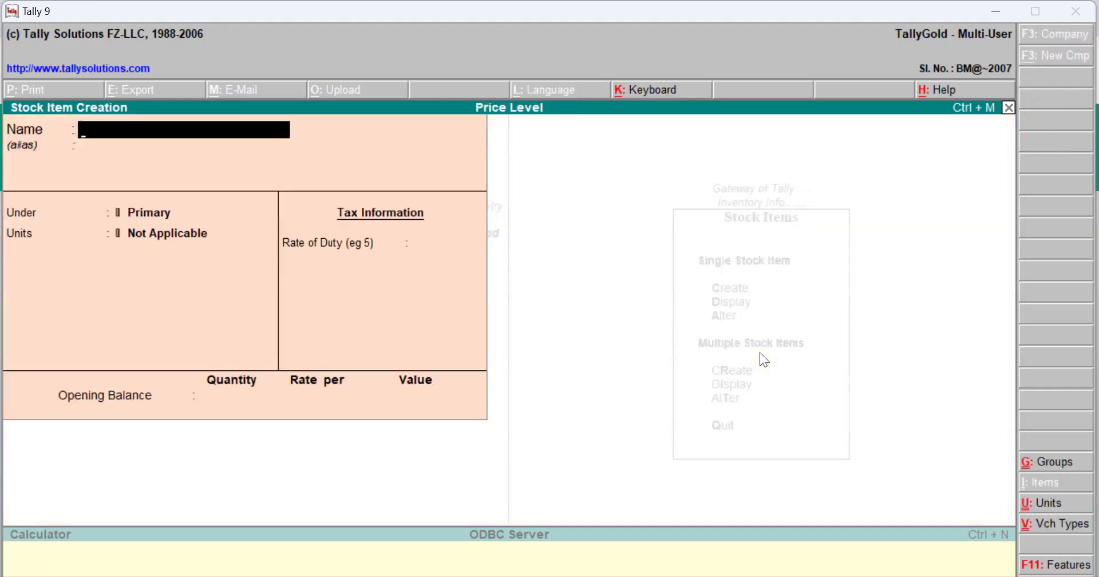
type("Samsung")
key("Return")
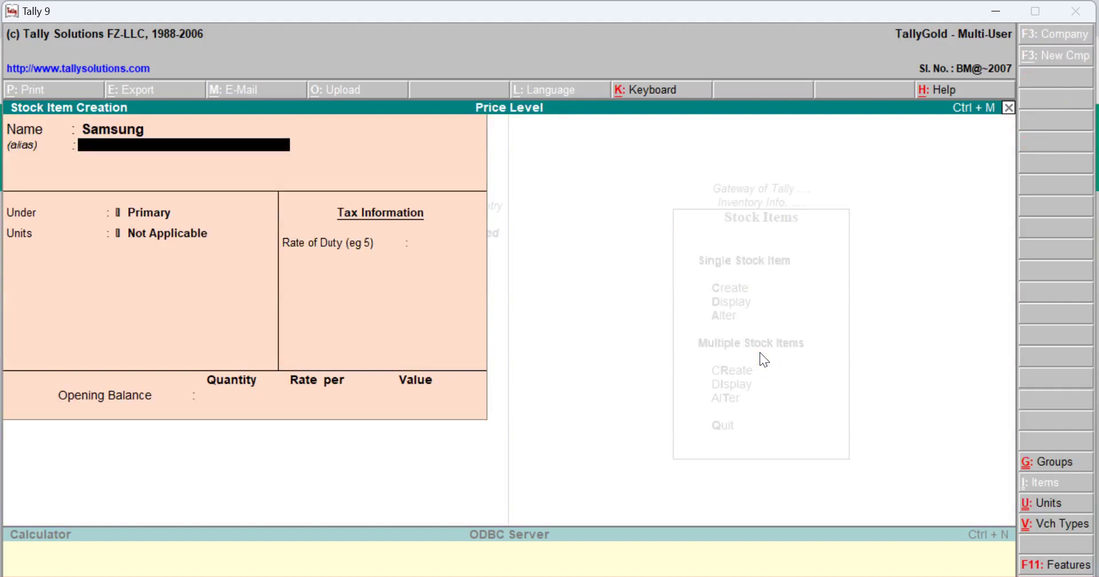
key("Return")
key("Down")
key("Down")
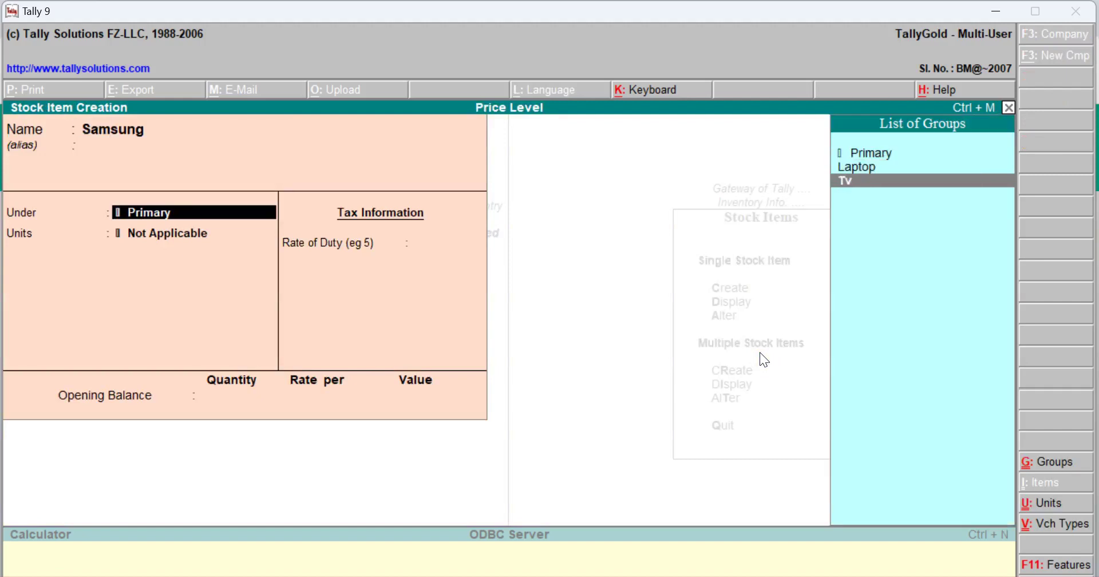
key("Return")
key("Down")
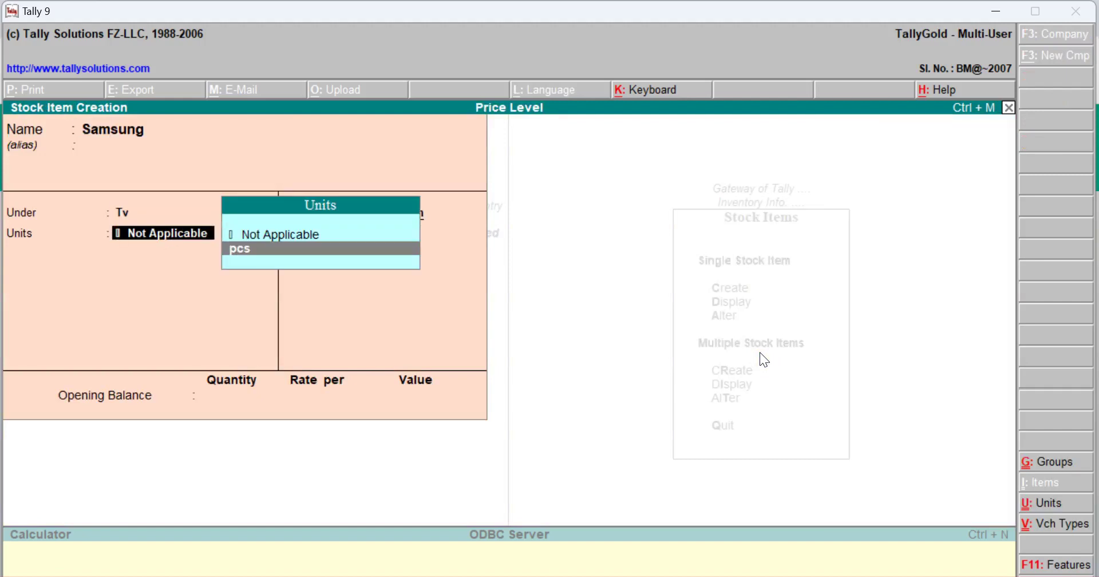
key("Return")
key("Return")
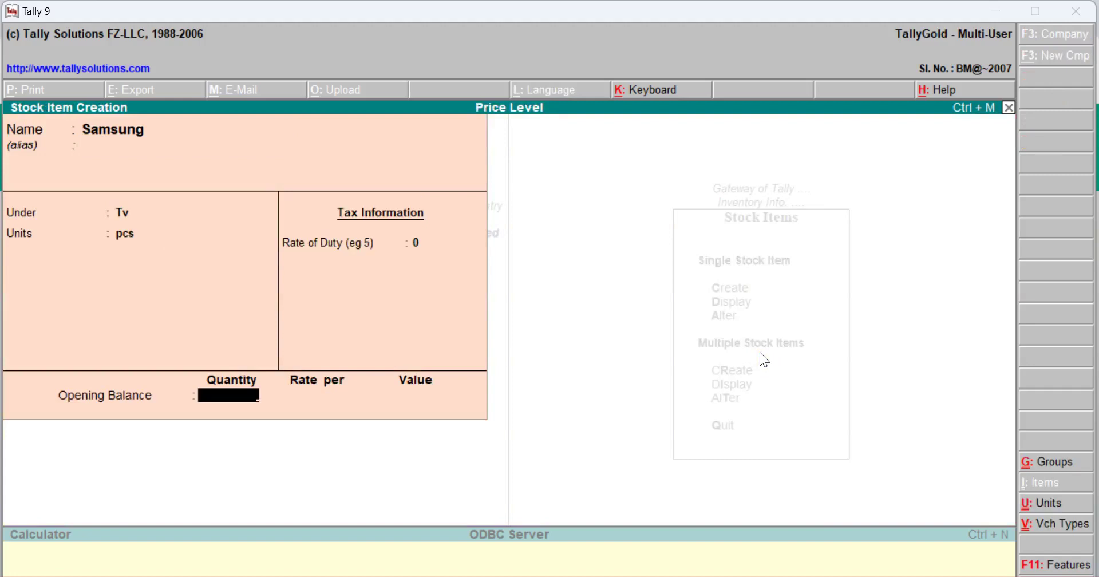
- Set Samsung's opening quantity to 300 pcs without a rate or value, and save the stock item
type("300")
key("Return")
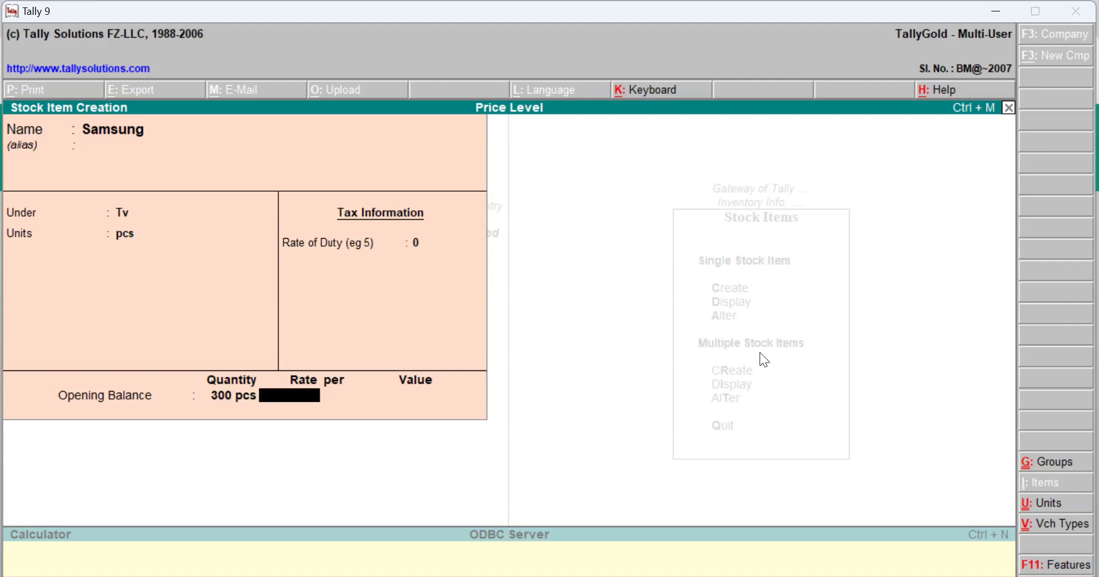
key("Return")
key("Return")
key("Return")
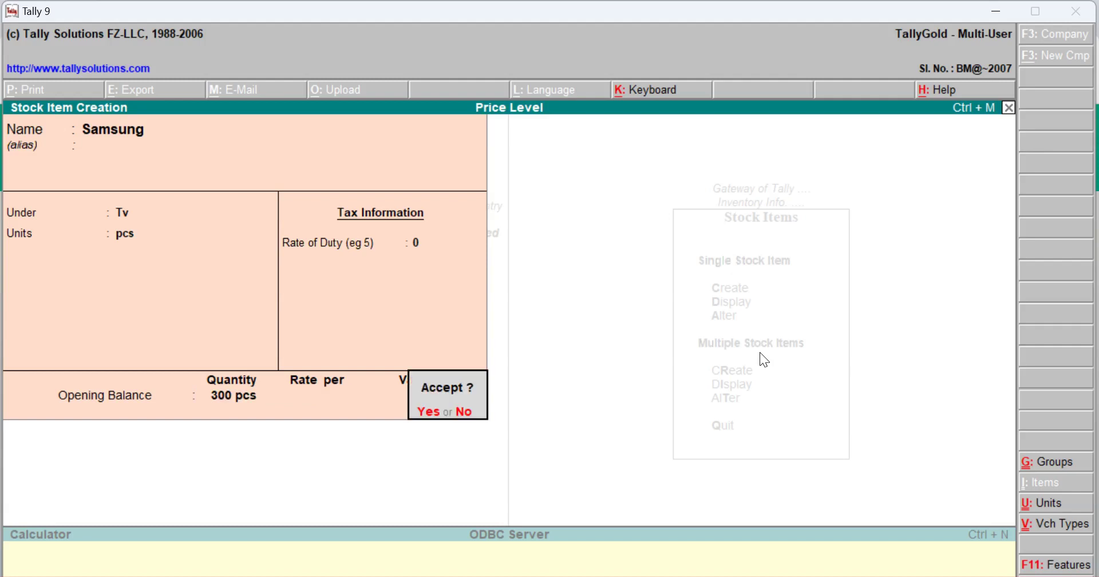
key("Return")
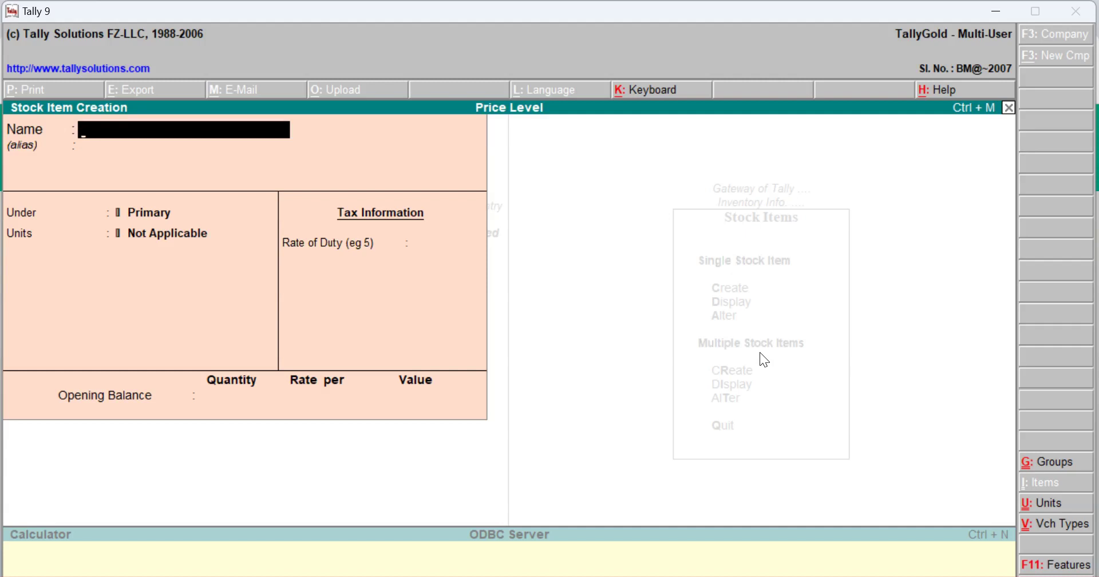
- Start another stock item named Hp under the Laptop group, with pcs as its unit and a duty rate of 0
type("Hp")
key("Return")
key("Return")
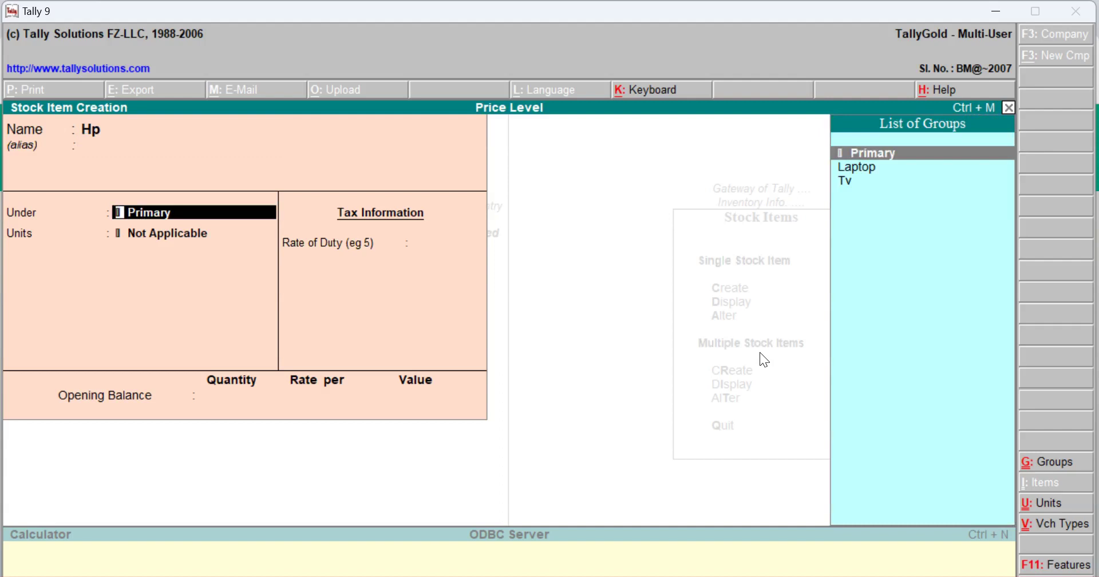
key("Down")
key("Return")
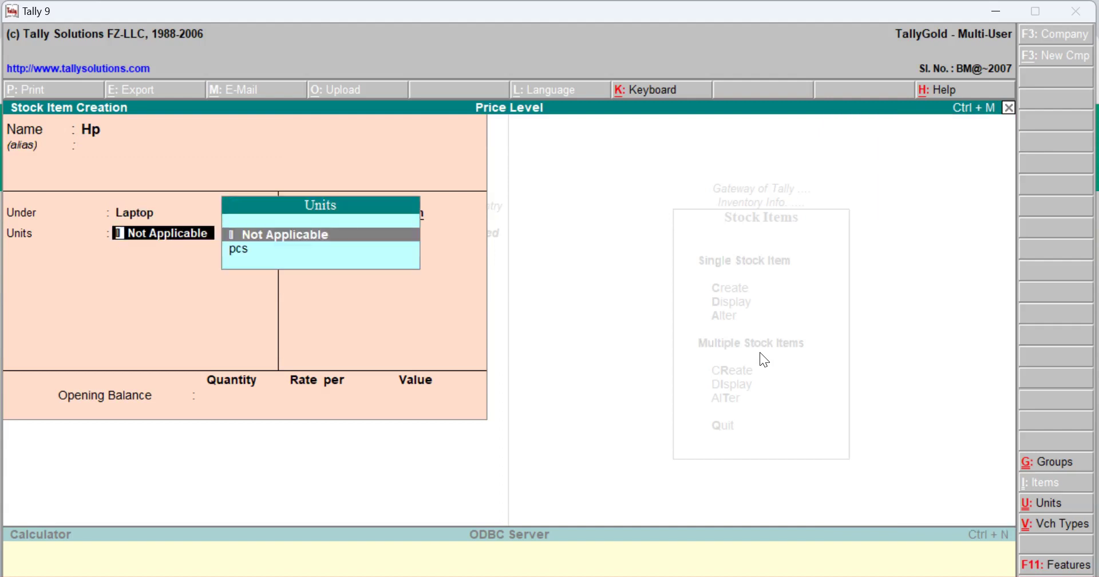
key("Down")
key("Return")
key("Return")
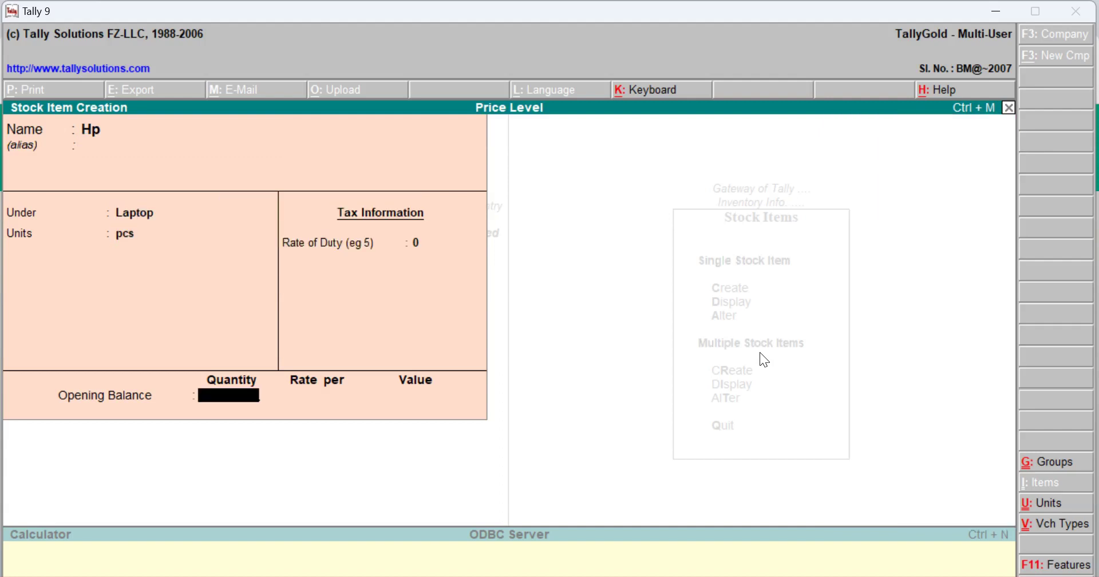
- Set Hp's opening quantity to 200 pcs without a rate or value, save the item and leave stock item creation
type("200")
key("Return")
key("Return")
key("Return")
key("Return")
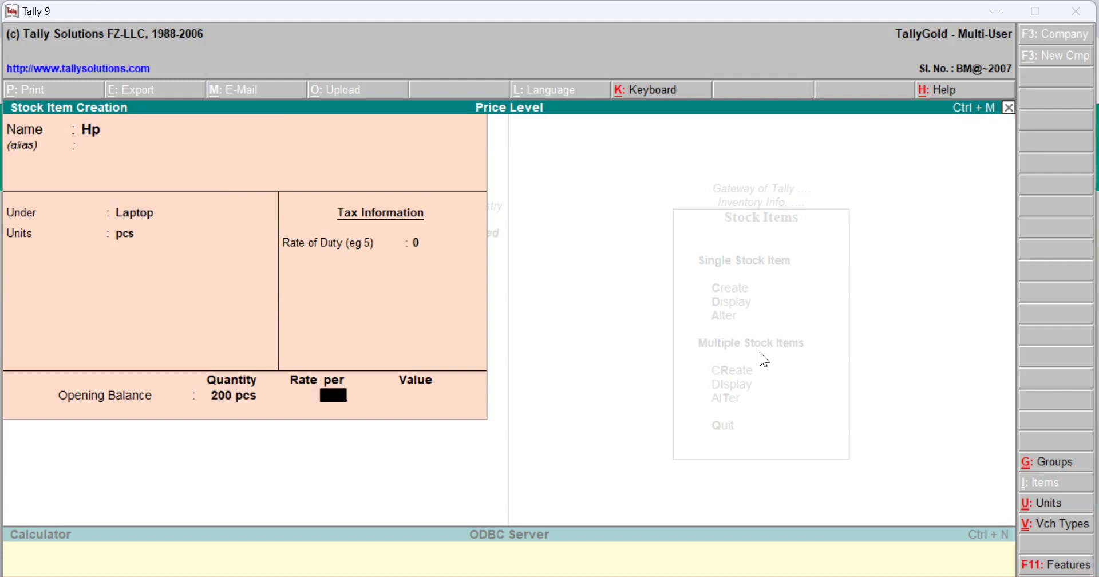
key("Return")
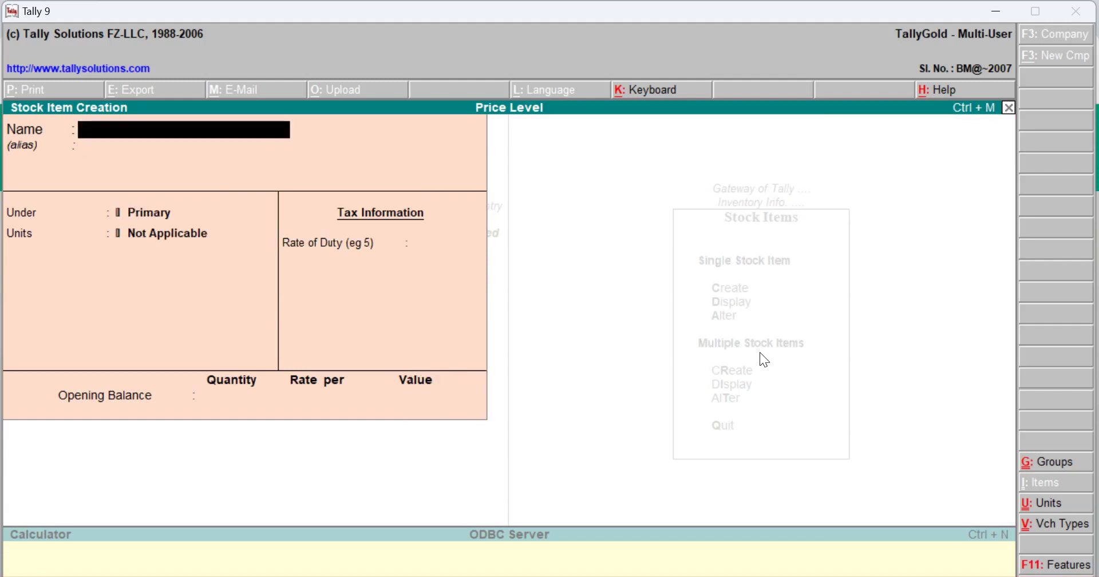
key("Escape")
key("Return")
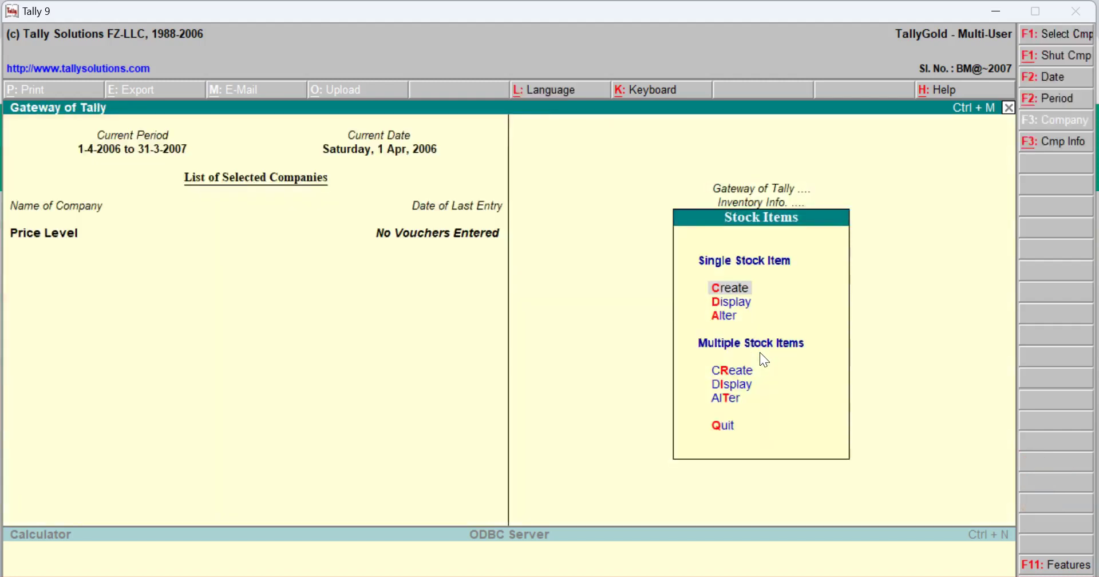
- Open the price list for All Items at the Wholseler price level, applicable from 1-Apr-2006
key("Escape")
key("Down")
key("Down")
key("Down")
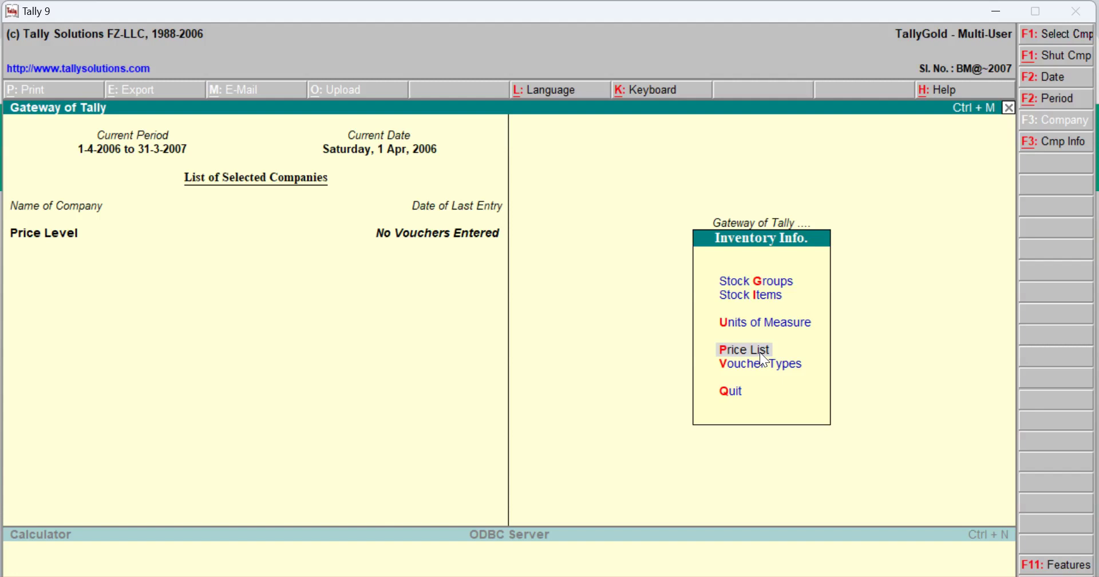
key("Return")
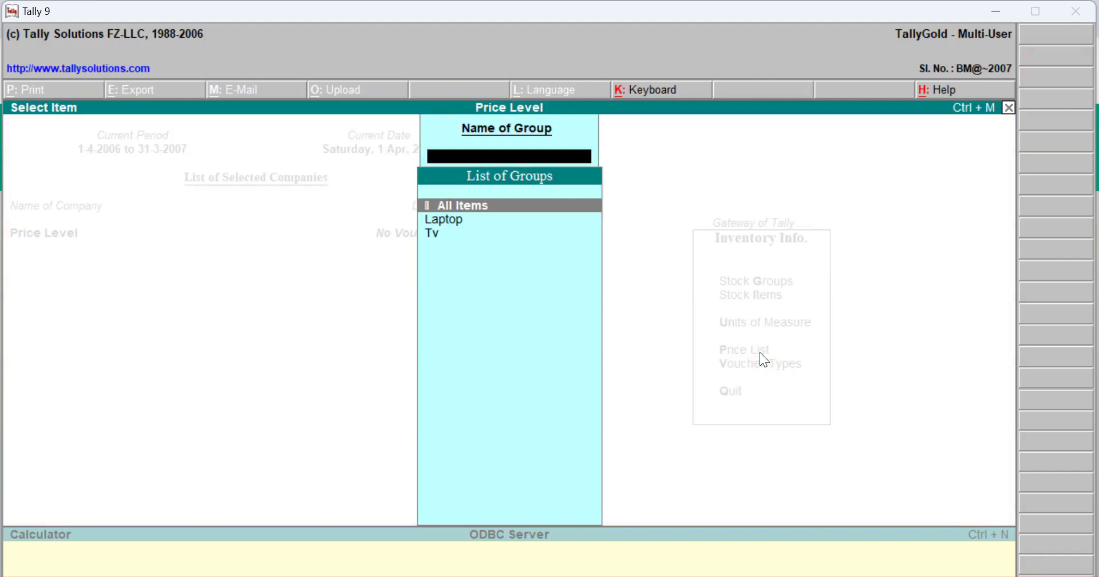
key("Return")
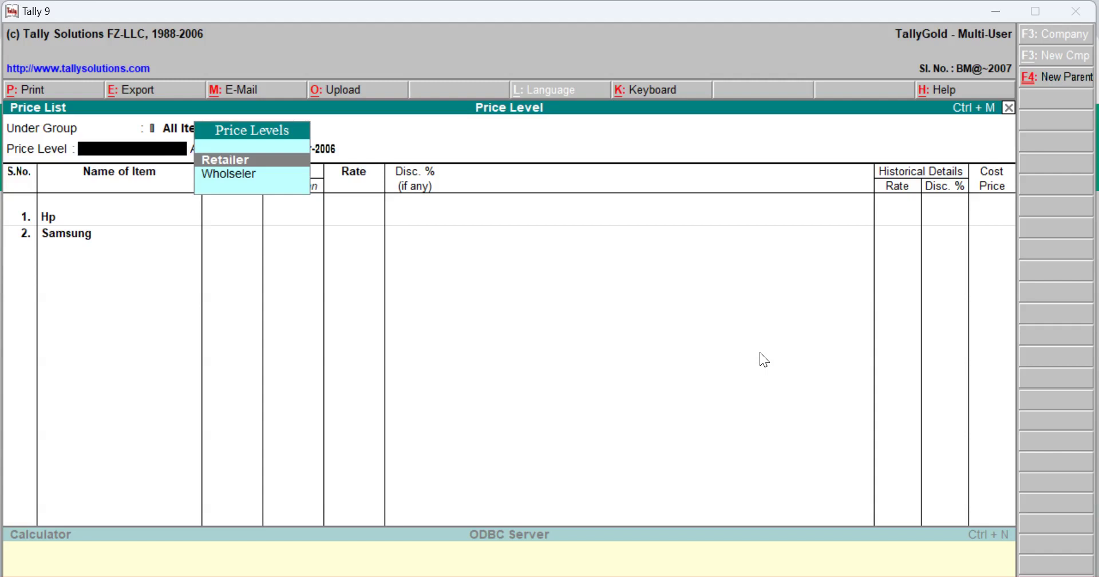
key("Down")
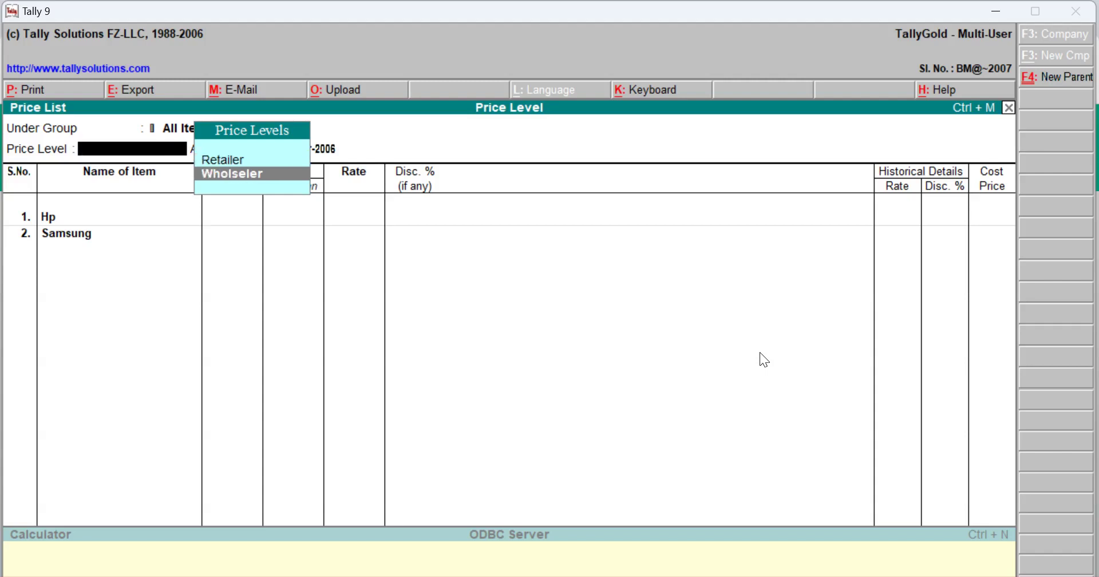
key("Return")
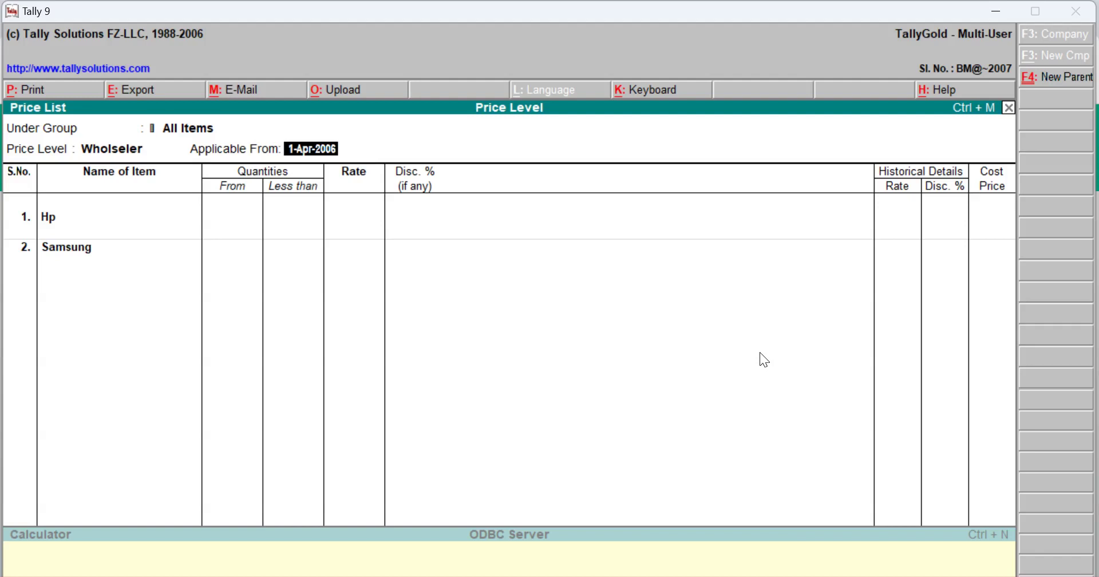
key("Return")
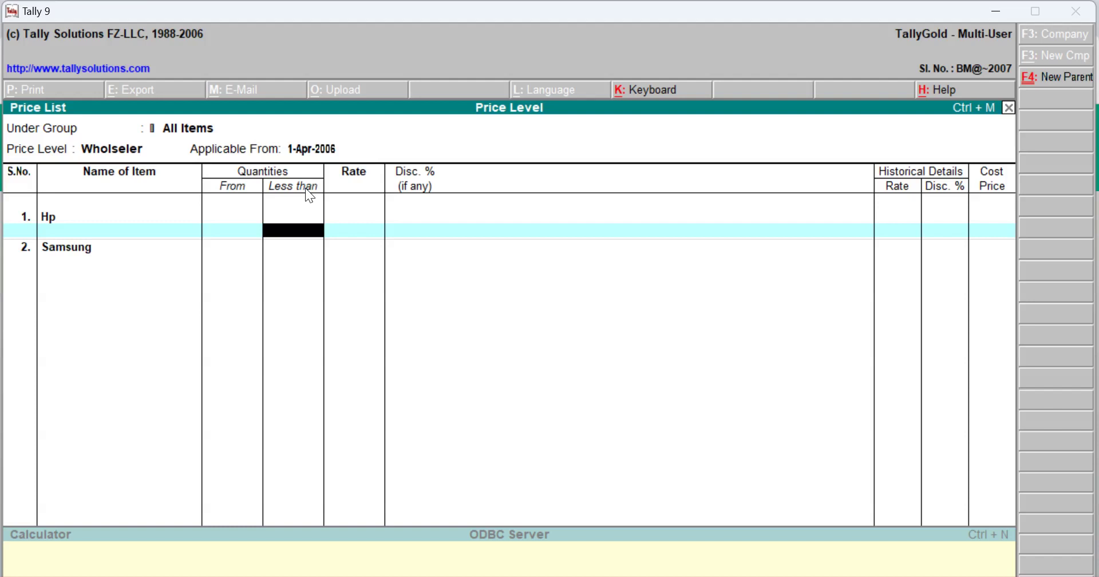
- Price Hp quantities of less than 10 pcs at 60,000 per piece with a 2% discount
type("10")
key("Return")
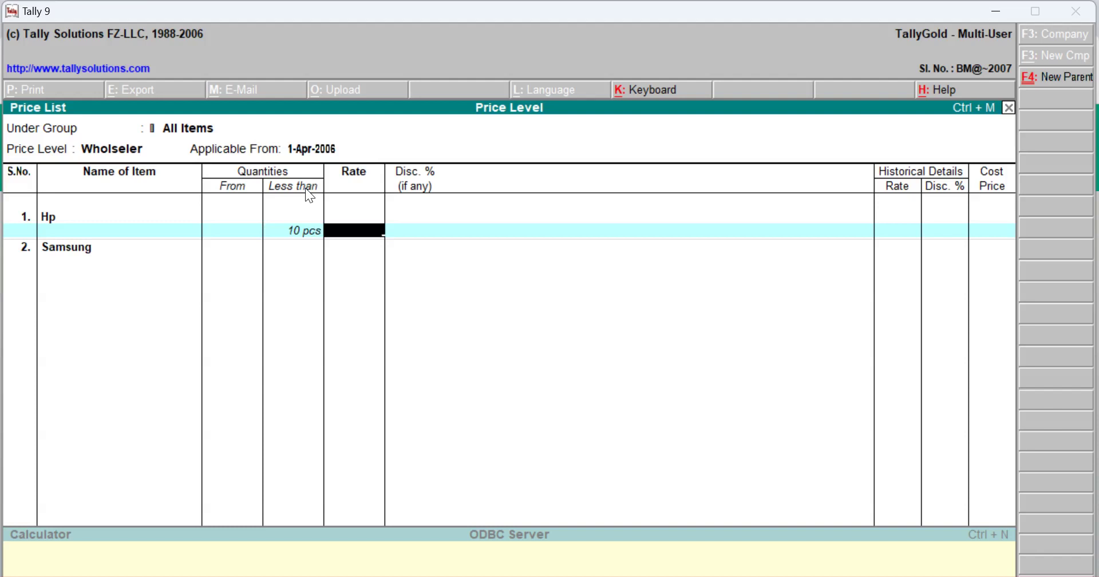
type("5")
key("BackSpace")
type("60000")
key("Return")
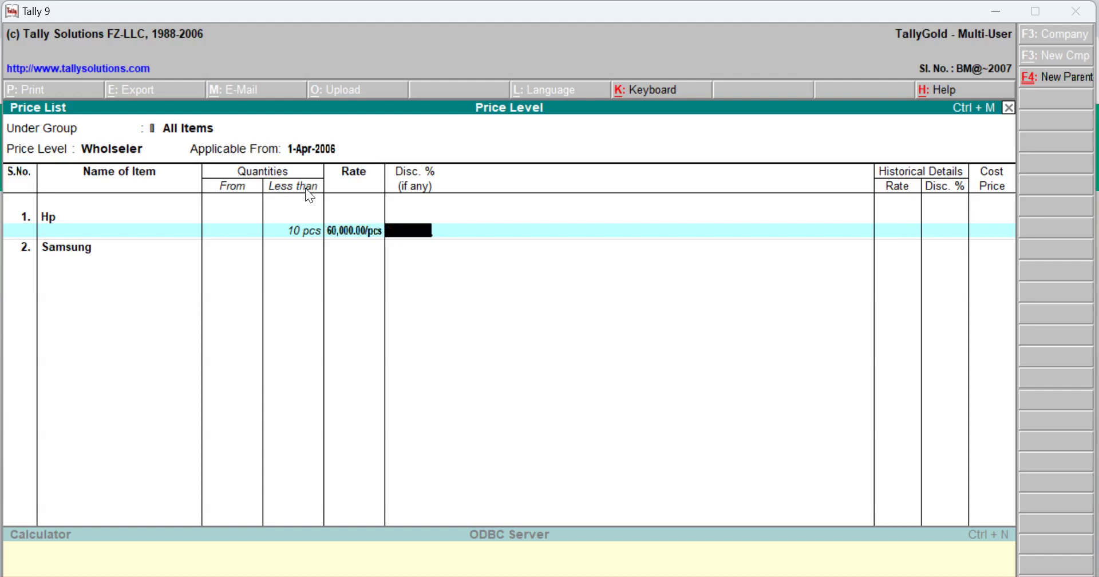
type("2")
key("Return")
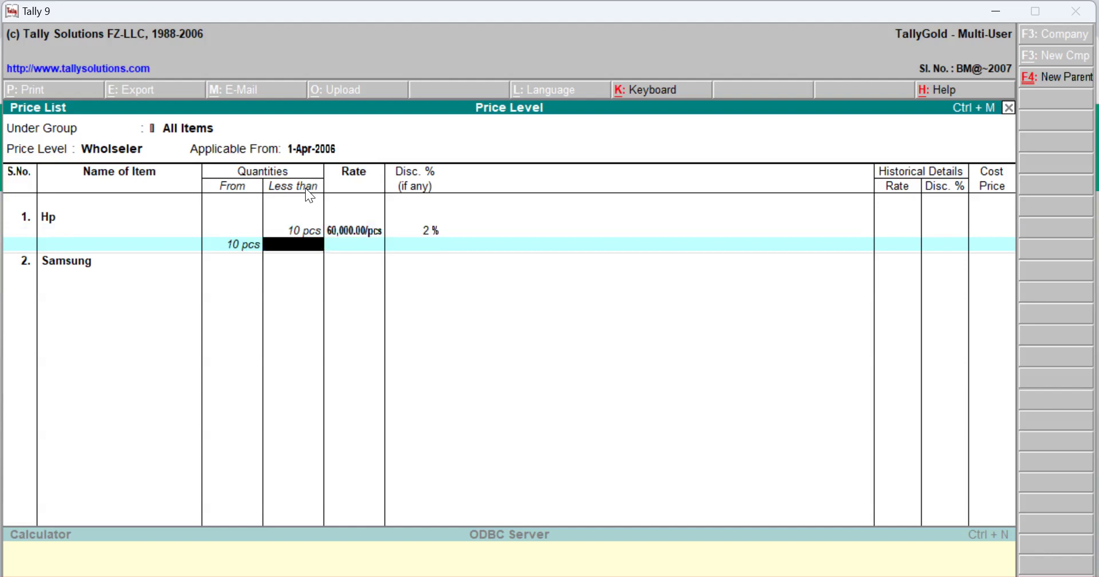
- Price Hp quantities from 10 to less than 99 pcs at 58,000 per piece with a 3% discount
type("1")
key("BackSpace")
type("99")
key("Return")
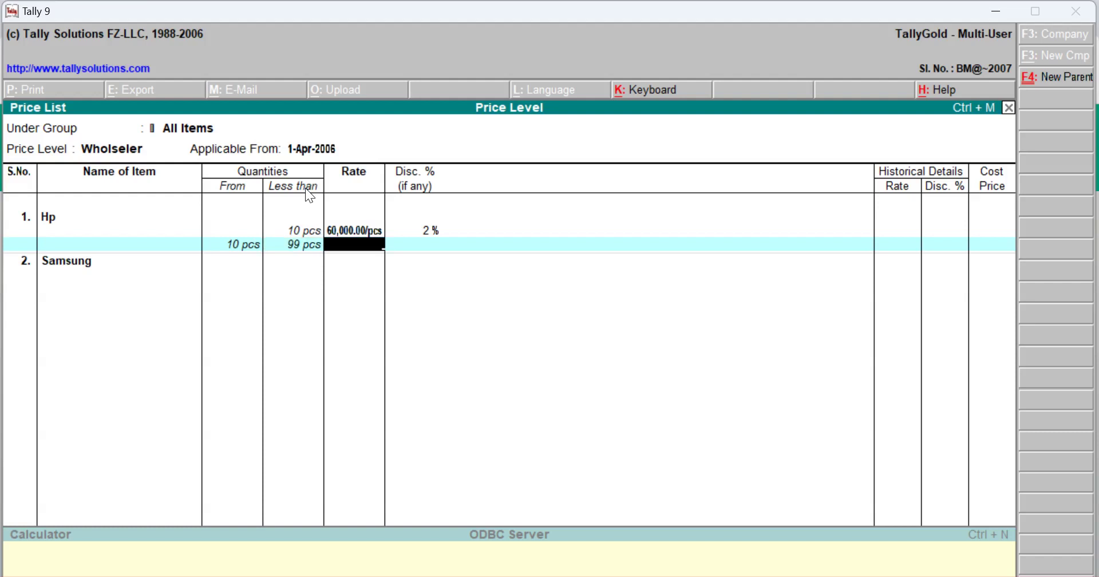
type("8000")
key("Return")
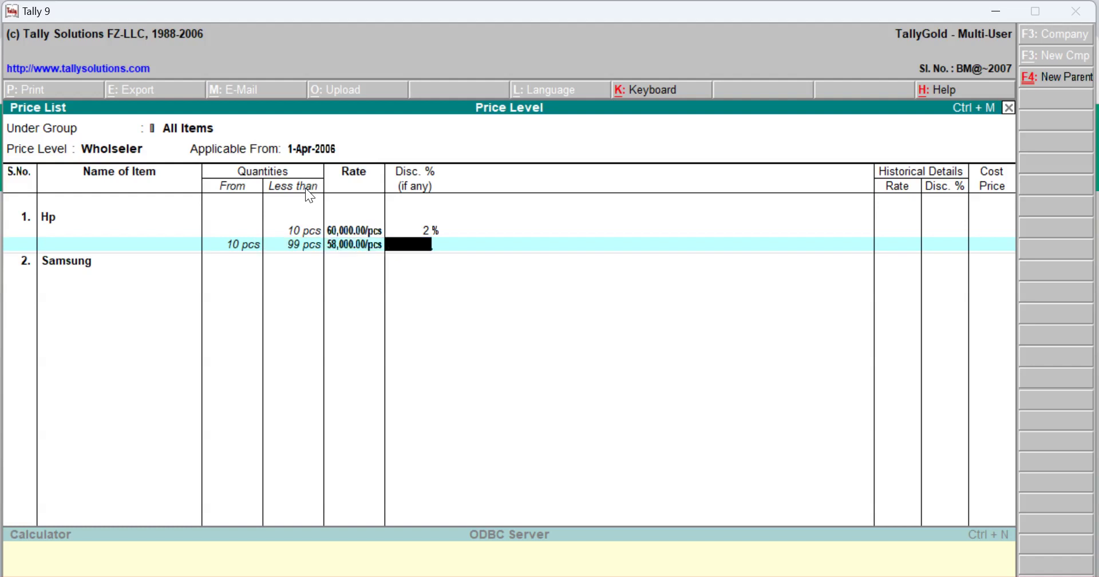
type("3")
key("Return")
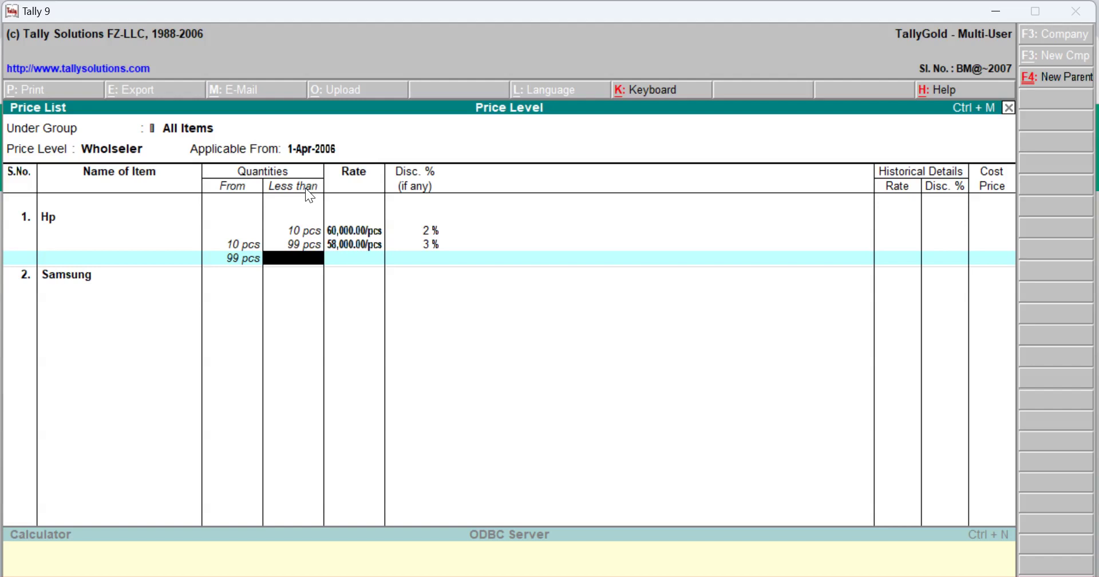
- Price Hp quantities from 99 pcs upward, with no upper limit, at 56,000 per piece with a 4% discount
key("Return")
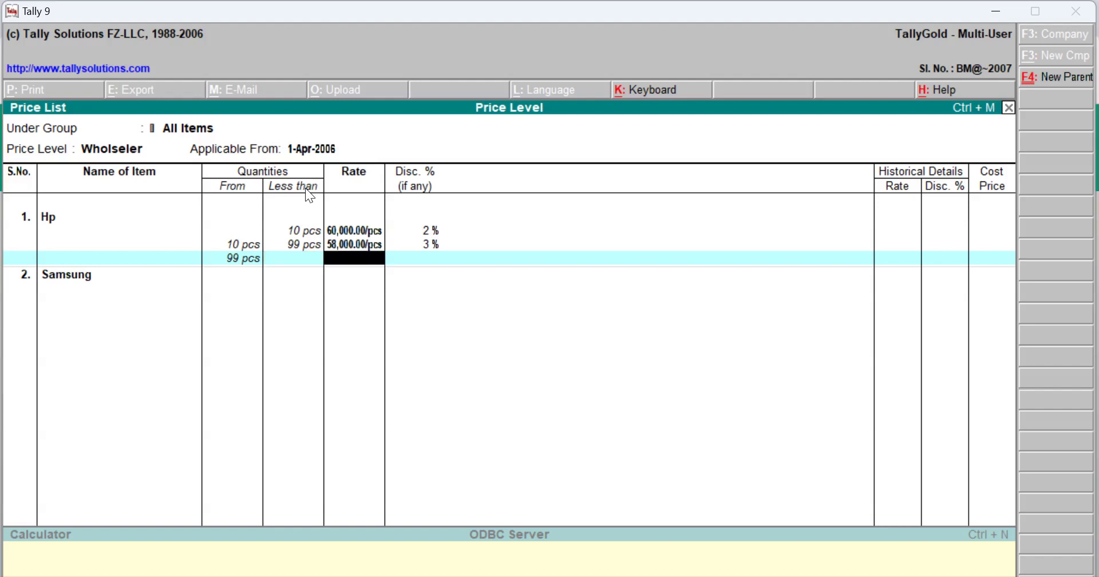
type("56000")
key("Return")
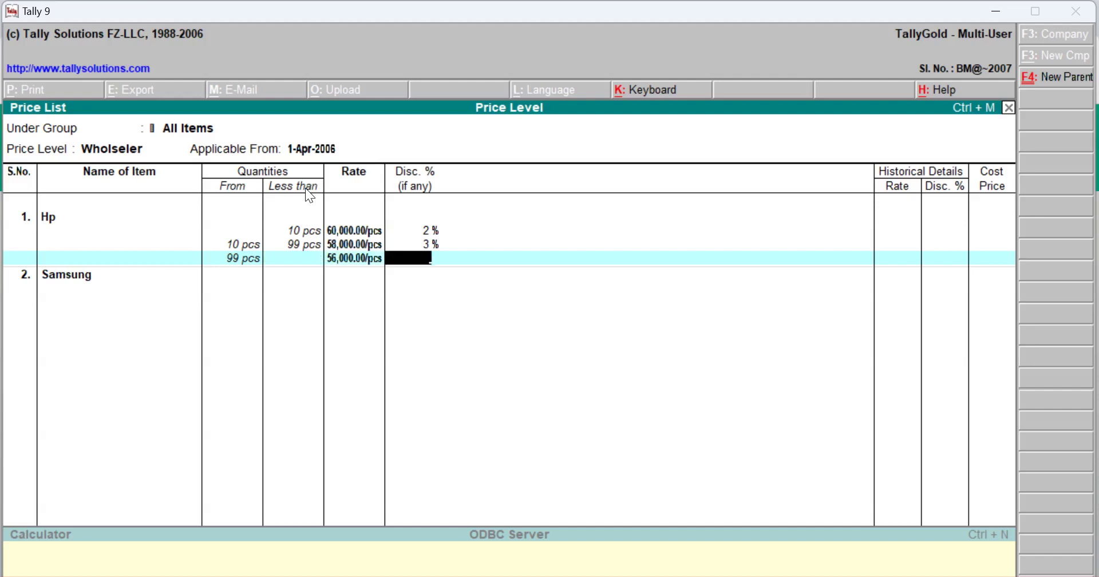
type("4")
key("Return")
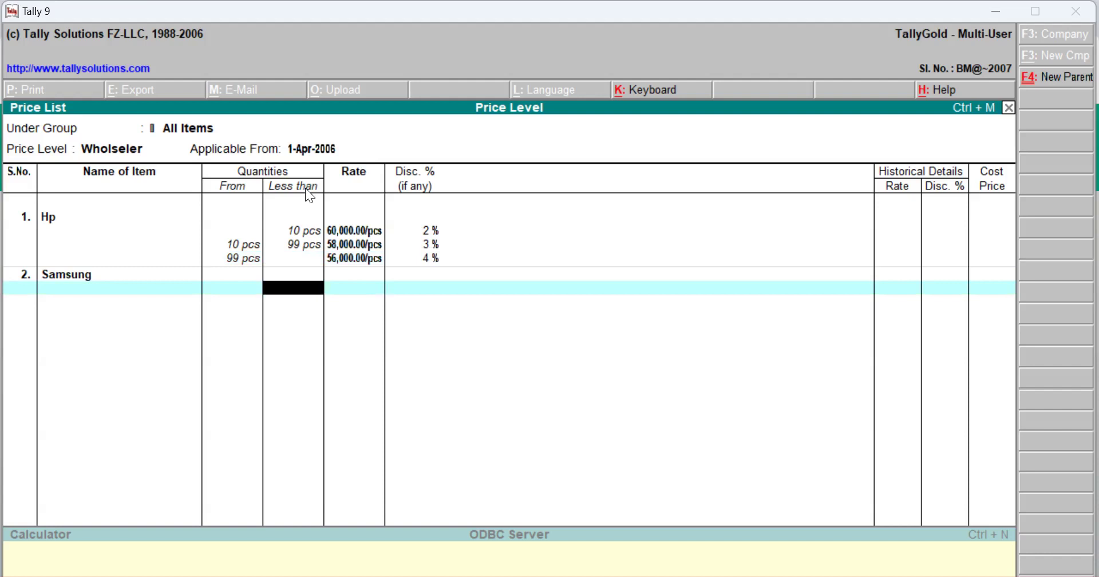
- Price Samsung quantities of less than 10 pcs at 40,000 per piece with a 2% discount
type("10")
key("Return")
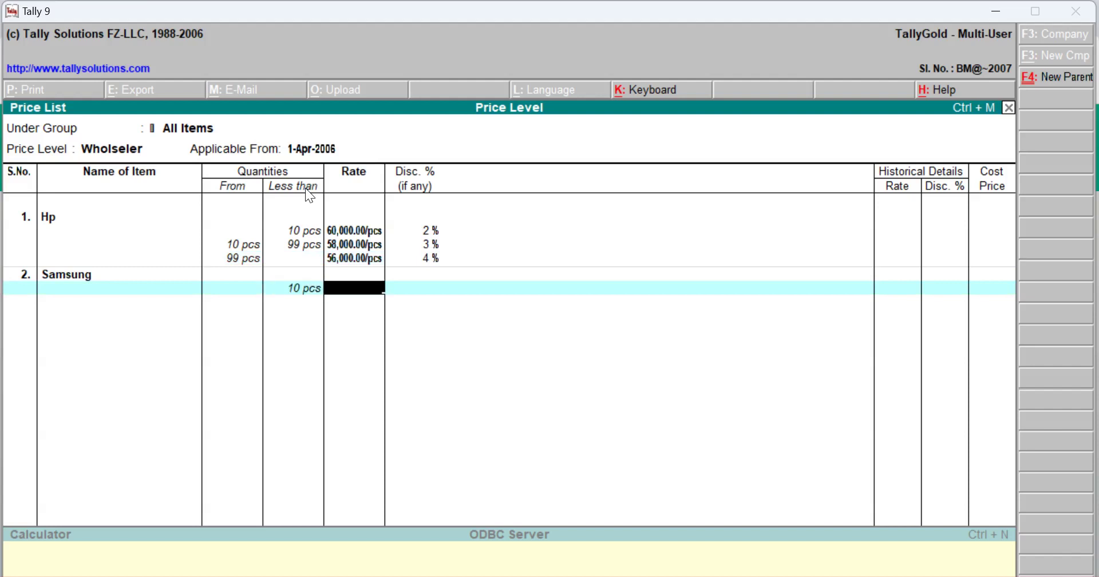
type("40000")
key("Return")
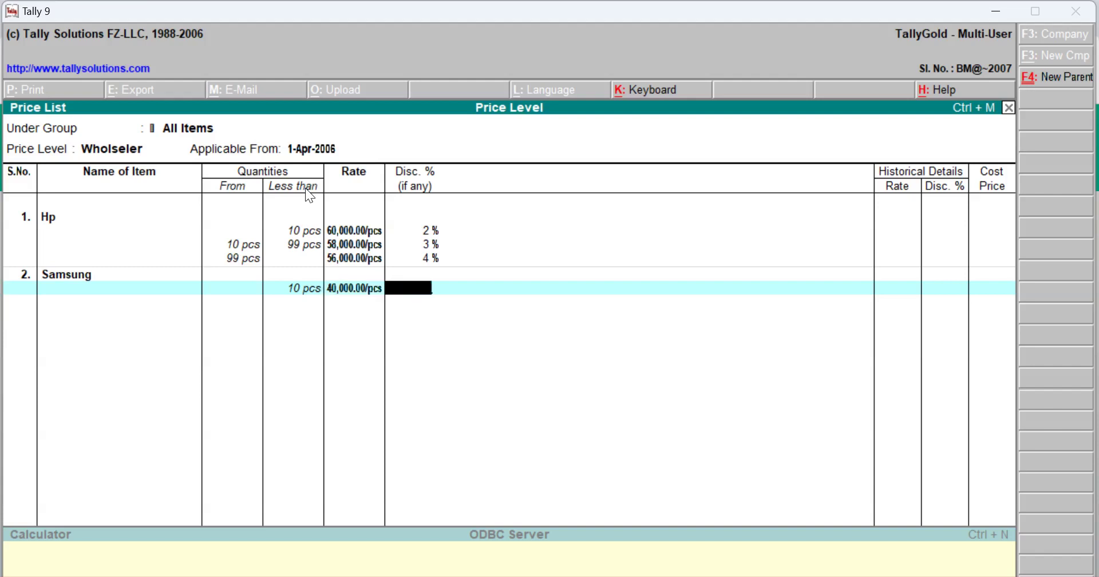
type("2")
key("Return")
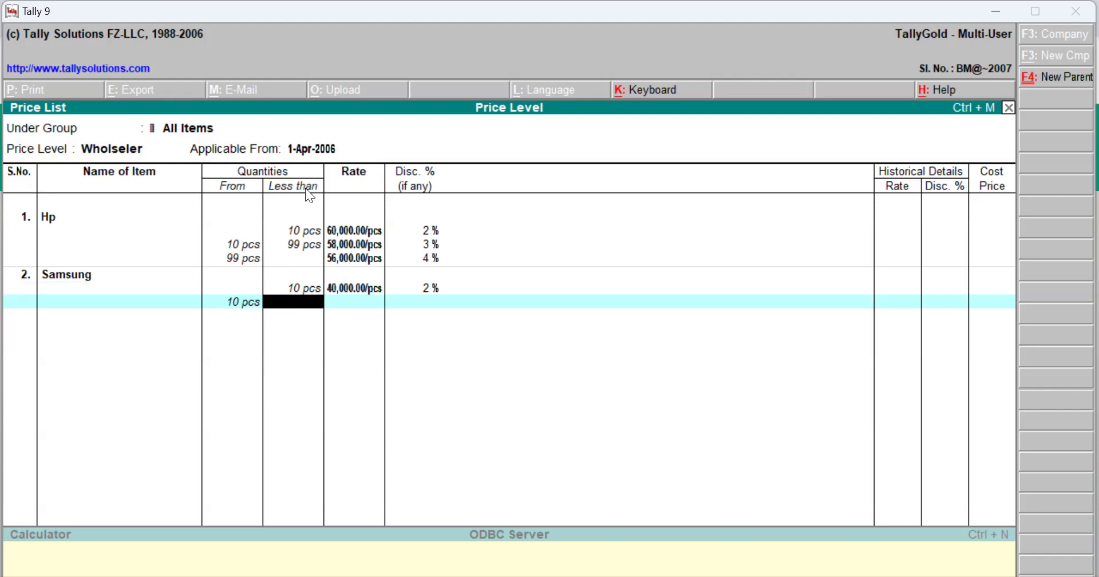
- Price Samsung quantities from 10 to less than 99 pcs at 38,000 per piece with a 3% discount
type("99")
key("Return")
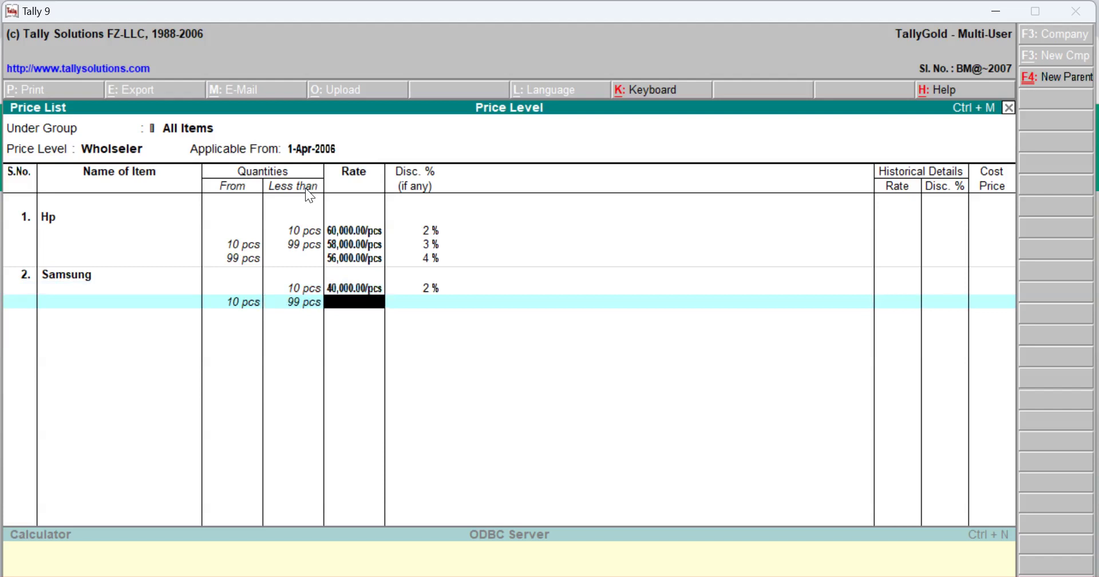
type("38000")
key("Return")
type("3")
key("Return")
- Price Samsung quantities from 99 pcs upward, with no upper limit, at 36,000 per piece with a 4% discount, and save the Wholseler price list
key("Return")
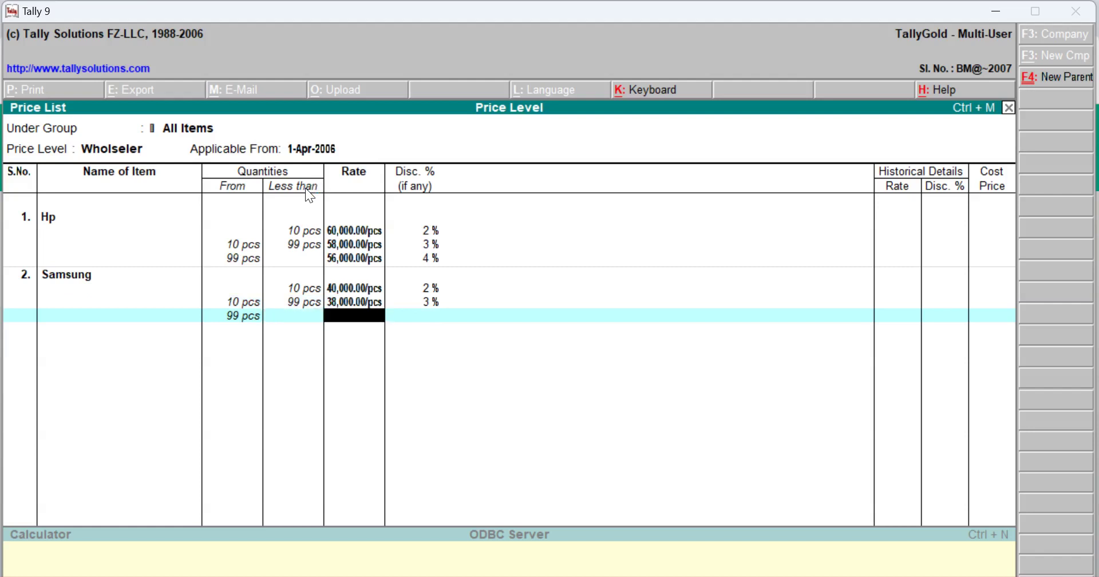
type("76000")
key("BackSpace")
key("BackSpace")
key("BackSpace")
key("BackSpace")
key("BackSpace")
type("36")
type("000")
key("Return")
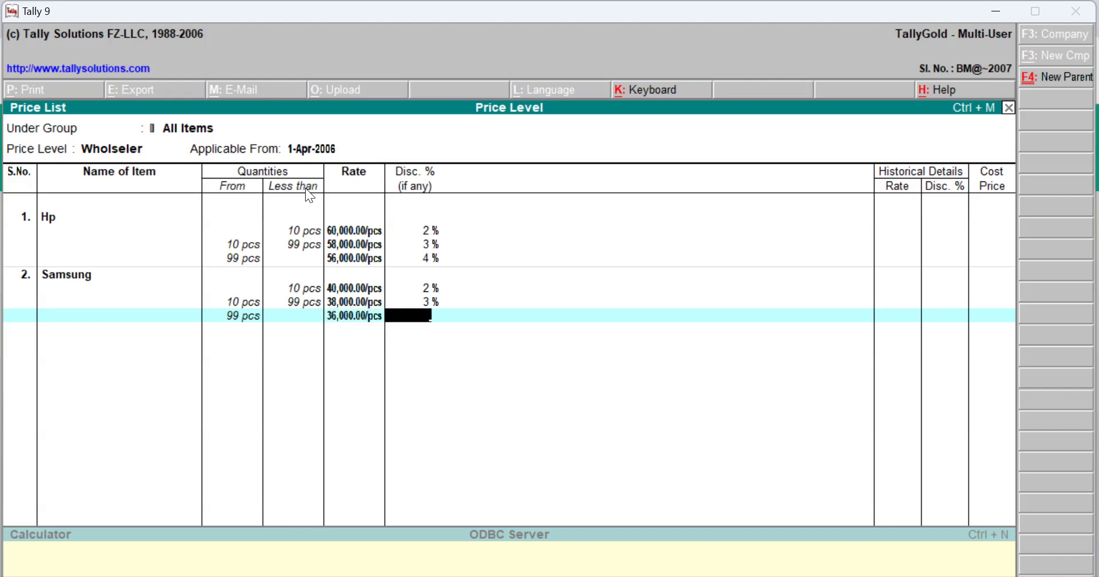
type("4")
key("Return")
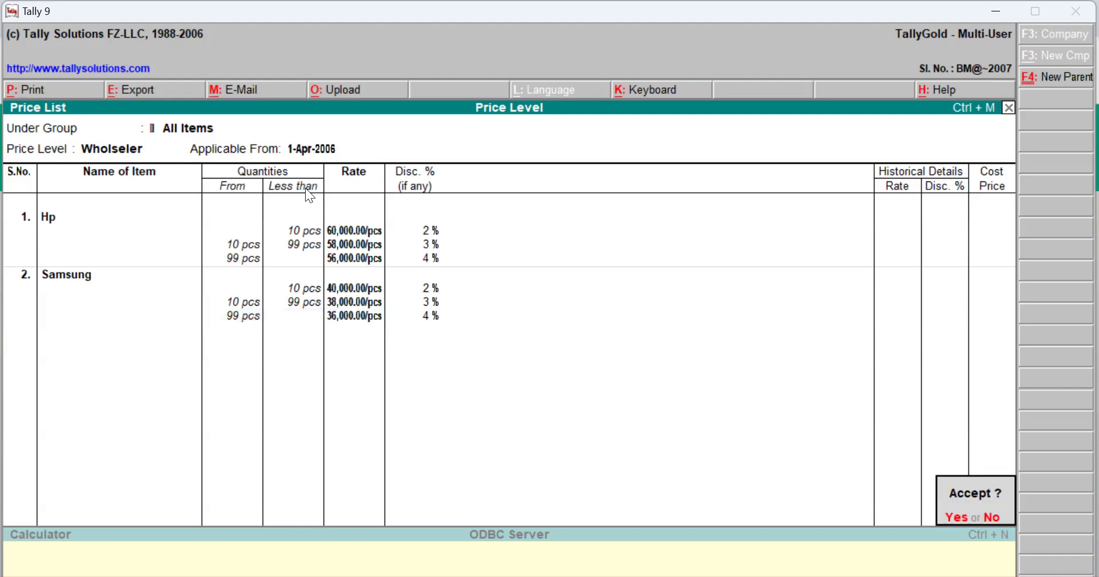
key("y")
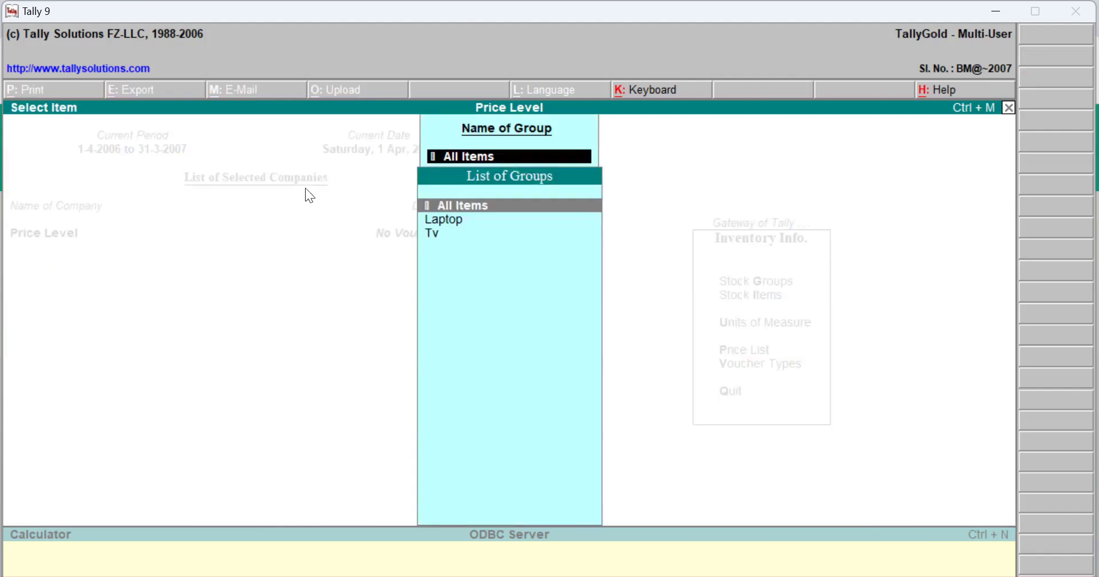
- Open the price list for All Items at the Retailer price level, applicable from 1-Apr-2006
key("Return")
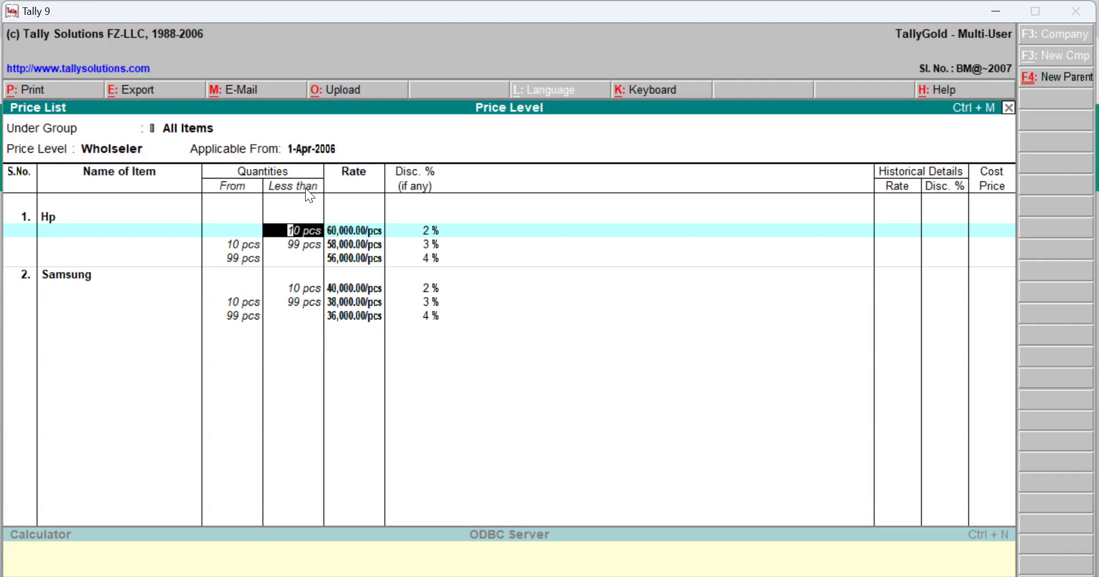
left_click(131, 148)
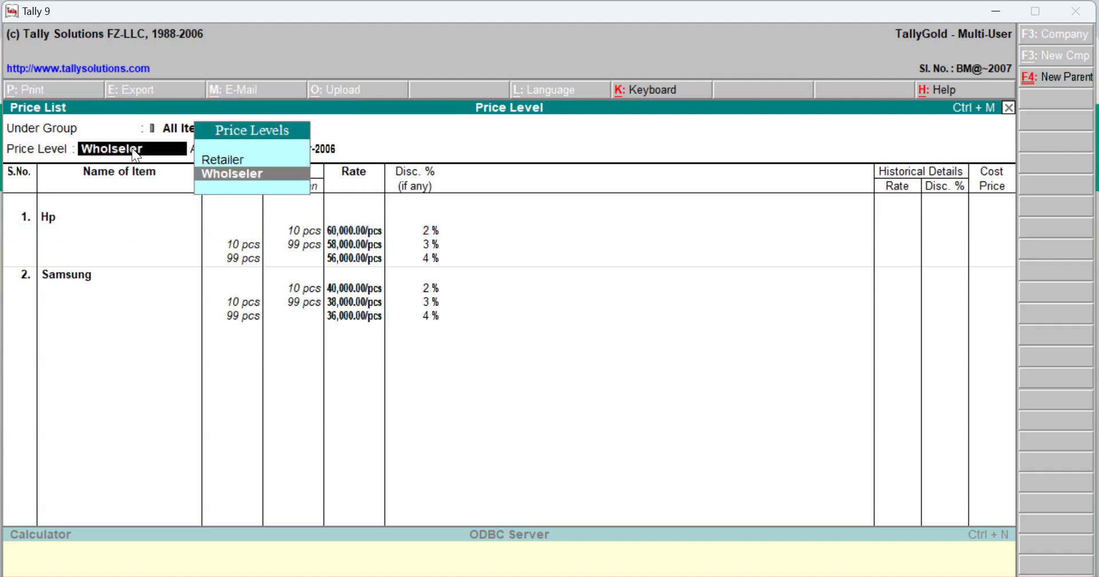
left_click(209, 159)
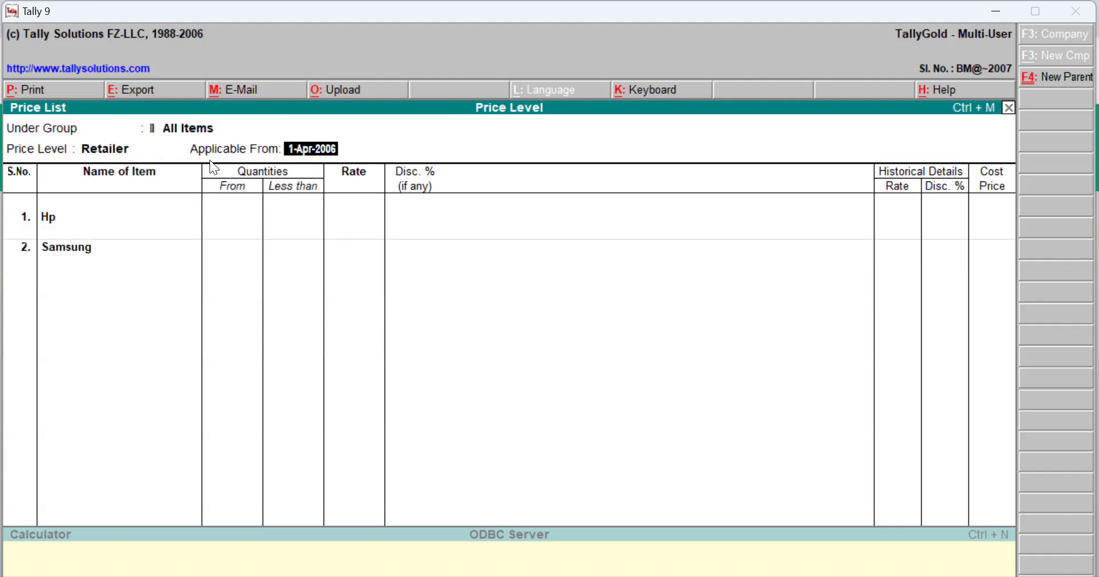
key("Return")
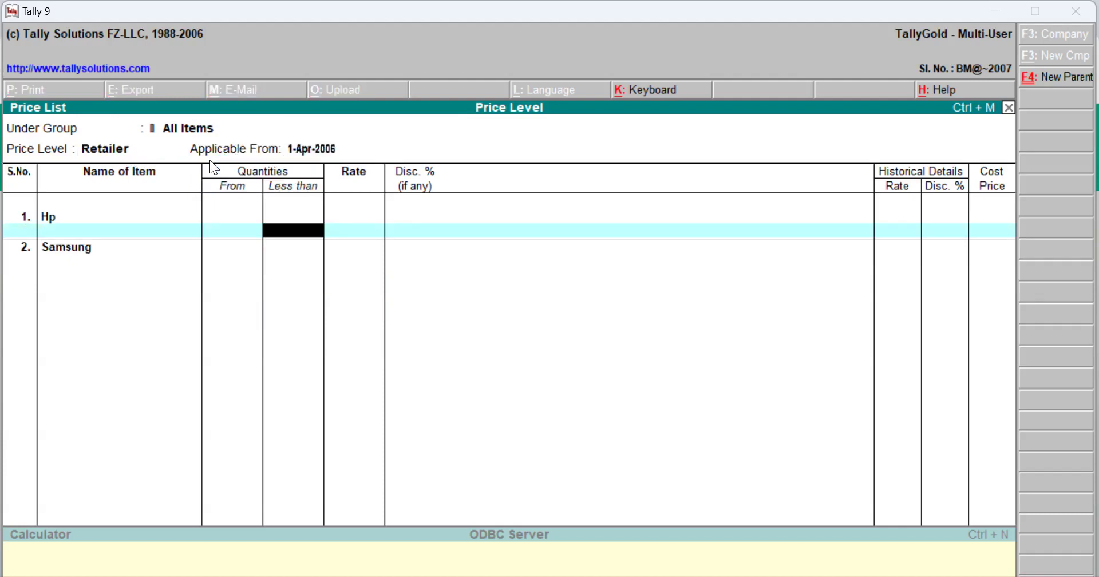
- Price Retailer Hp quantities of less than 10 pcs at 70,000 per piece with a 1% discount
type("10")
key("Return")
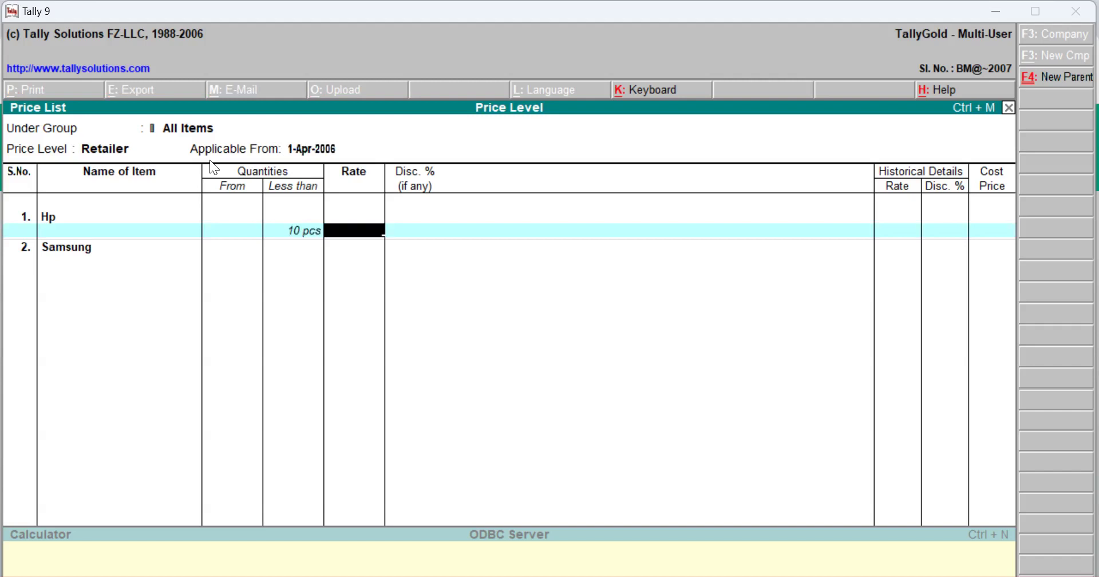
type("70000")
key("Return")
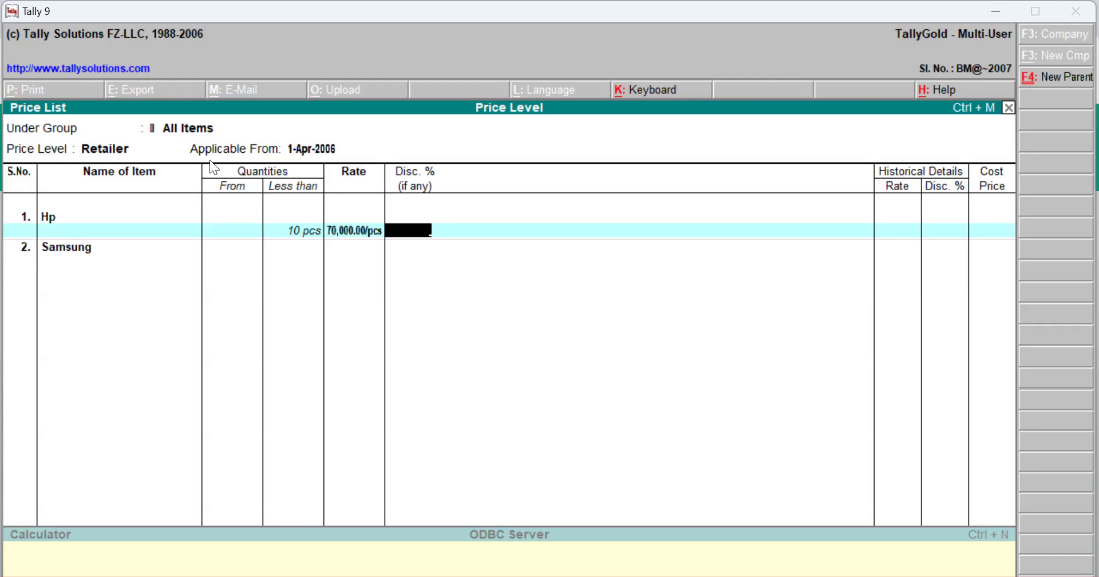
type("1")
key("Return")
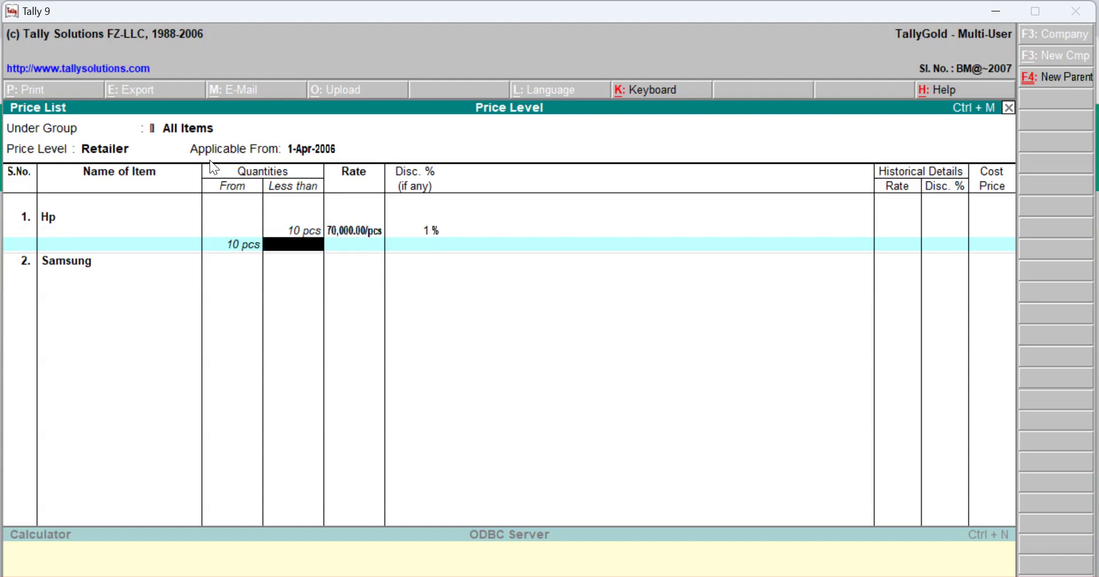
- Price Retailer Hp quantities from 10 to less than 99 pcs at 68,000 per piece with a 2% discount
type("99")
key("Return")
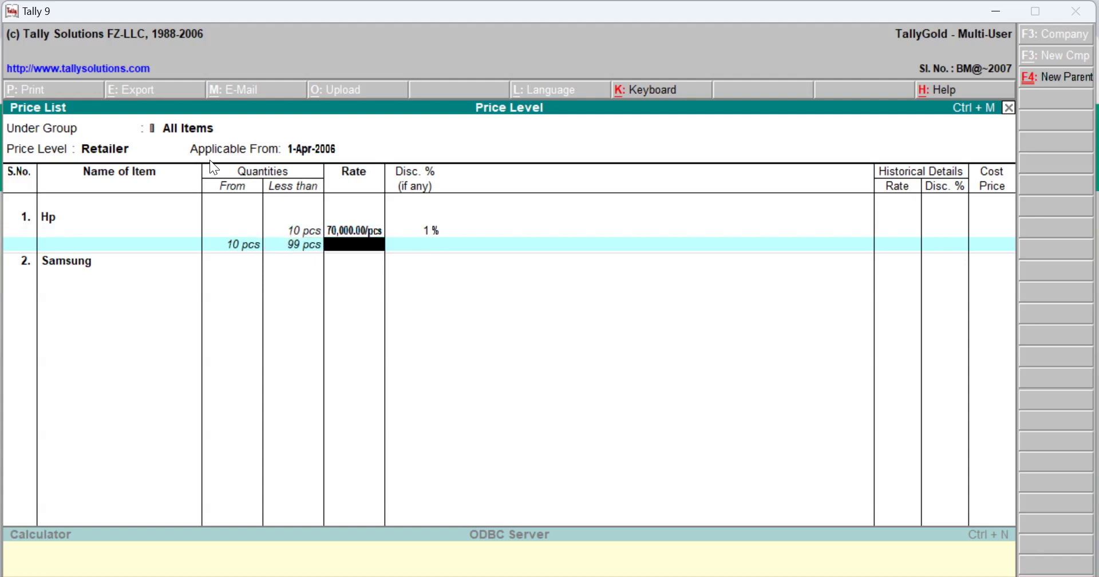
type("68000")
key("Return")
type("2")
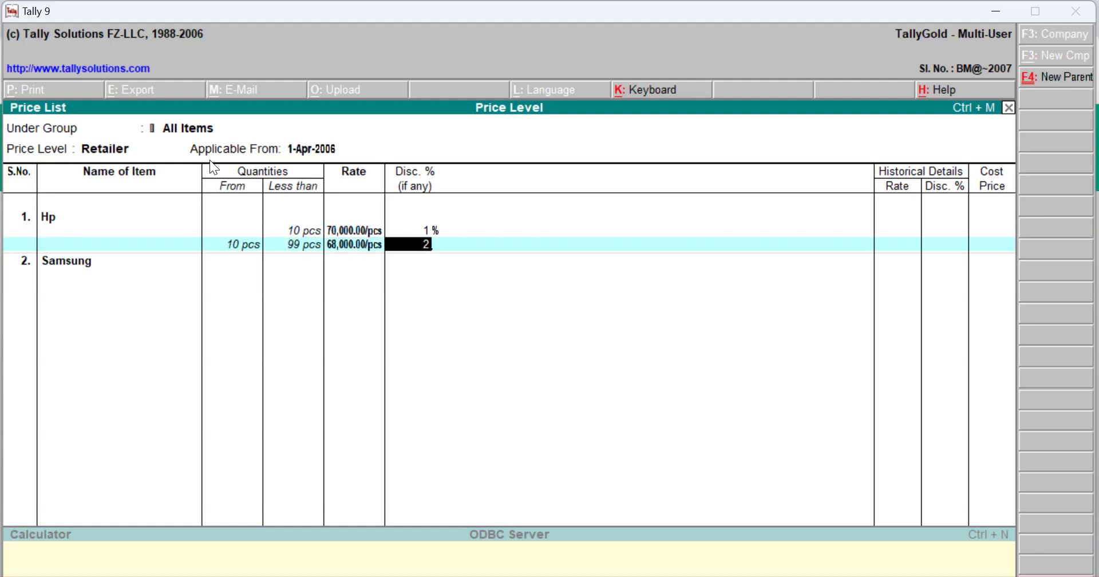
key("Return")
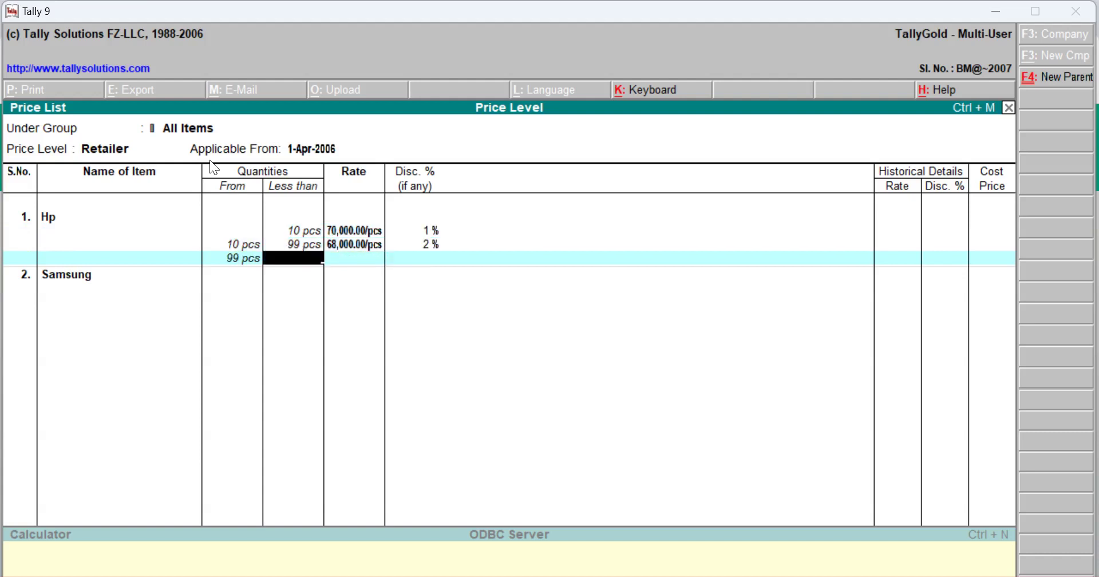
- Price Retailer Hp quantities from 99 pcs upward, with no upper limit, at 65,000 per piece with a 3% discount
key("Return")
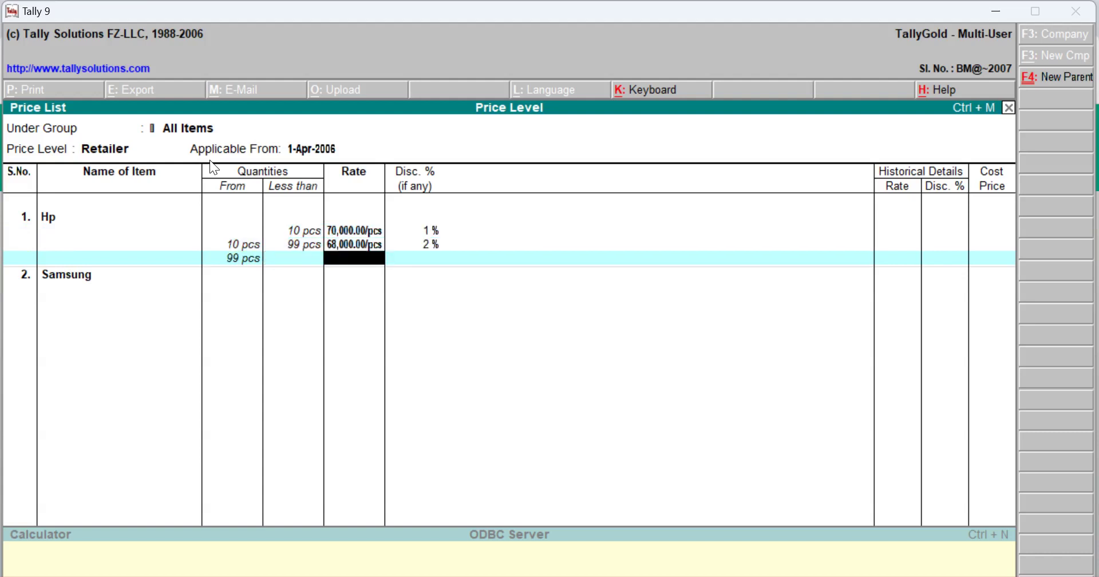
type("65,")
type("000")
key("Return")
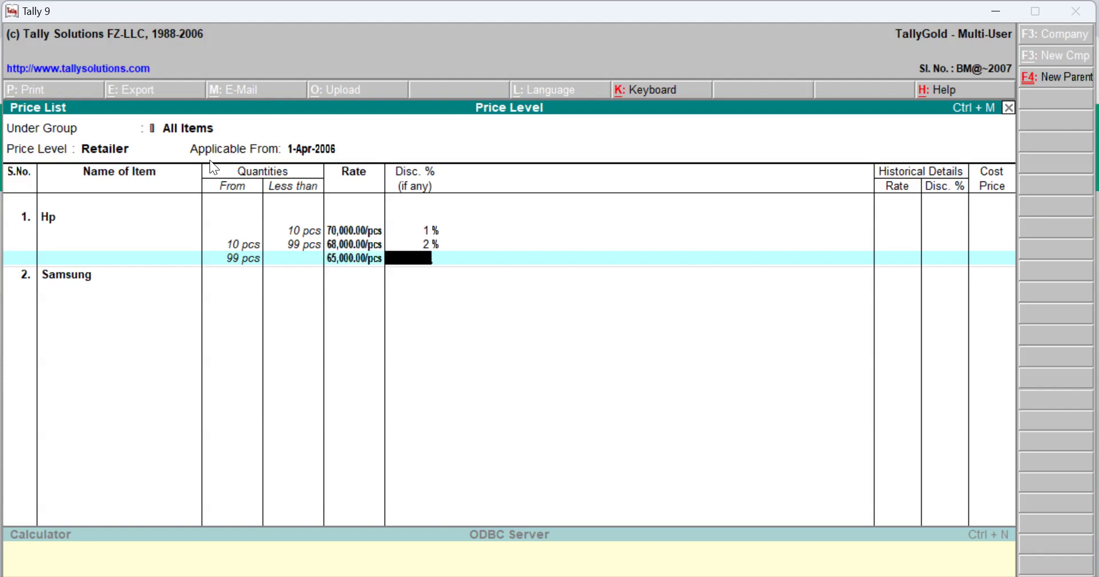
type("3")
key("Return")
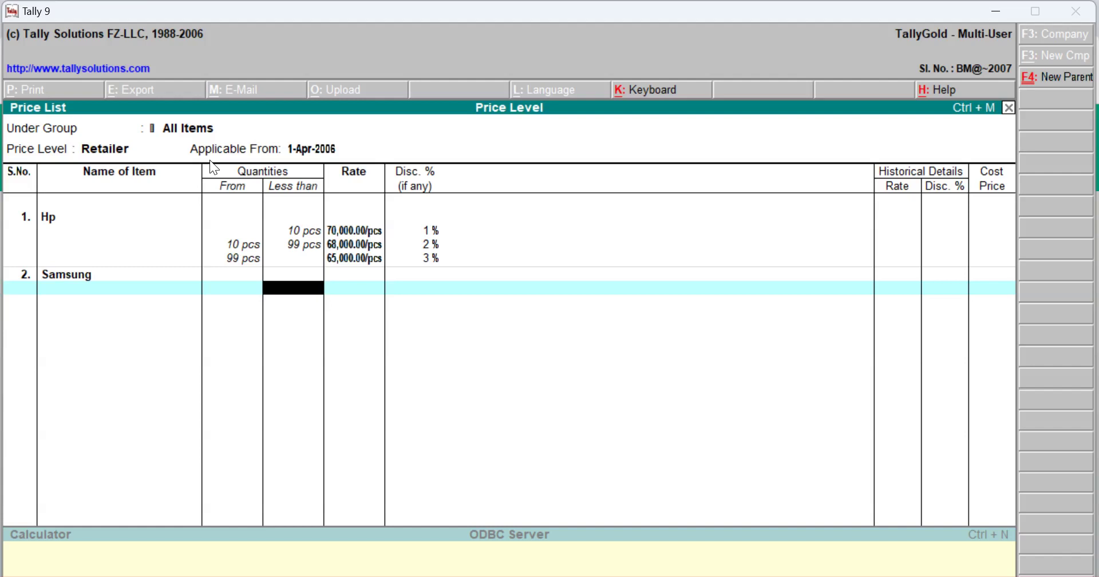
- Price Retailer Samsung quantities of less than 10 pcs at 50,000 per piece with a 1% discount
type("10")
key("Return")
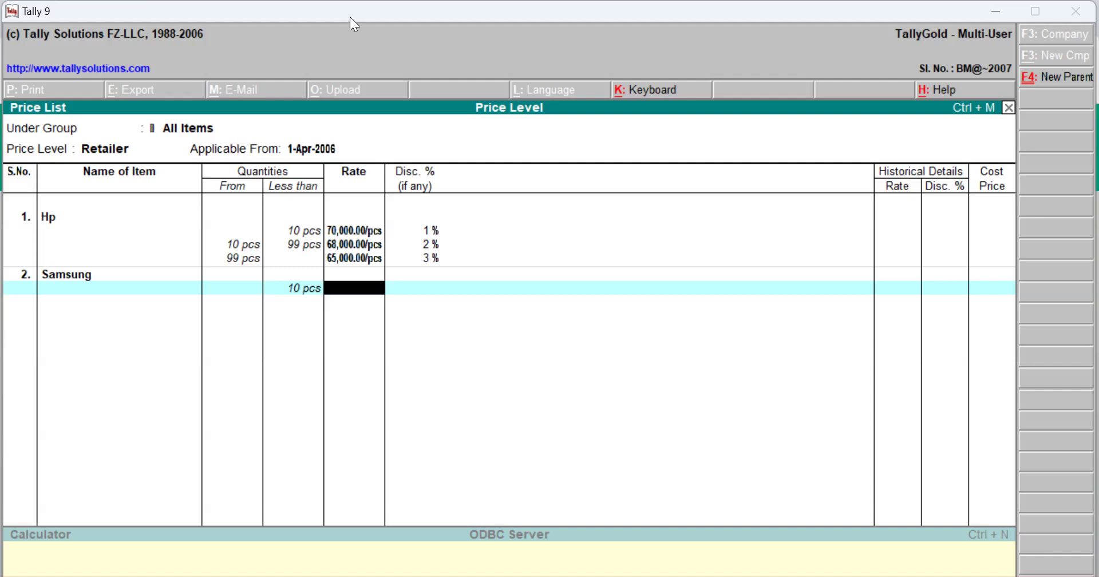
type("50000")
key("Return")
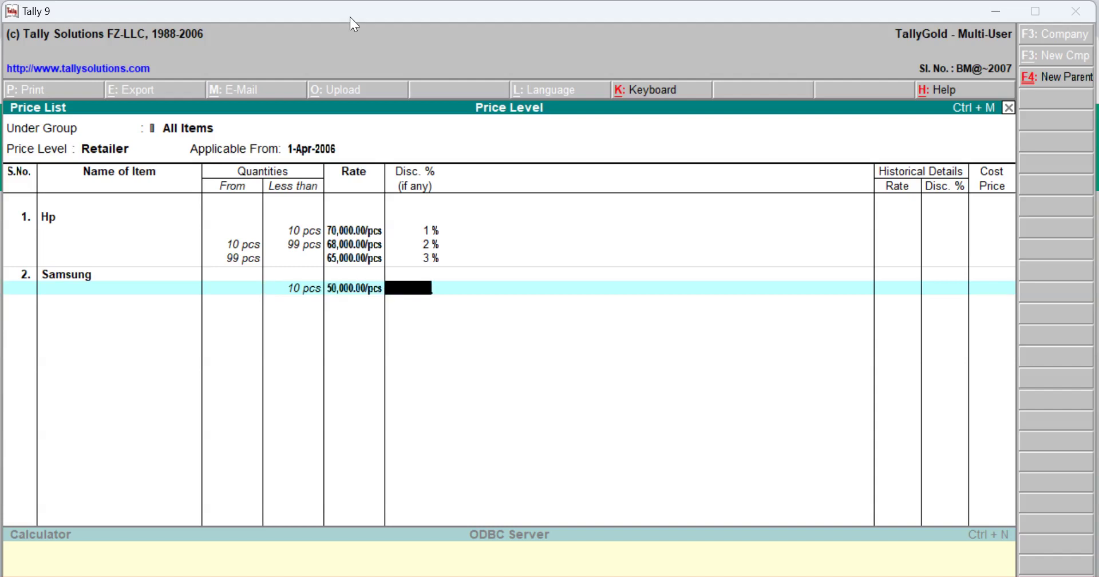
type("1")
key("Return")
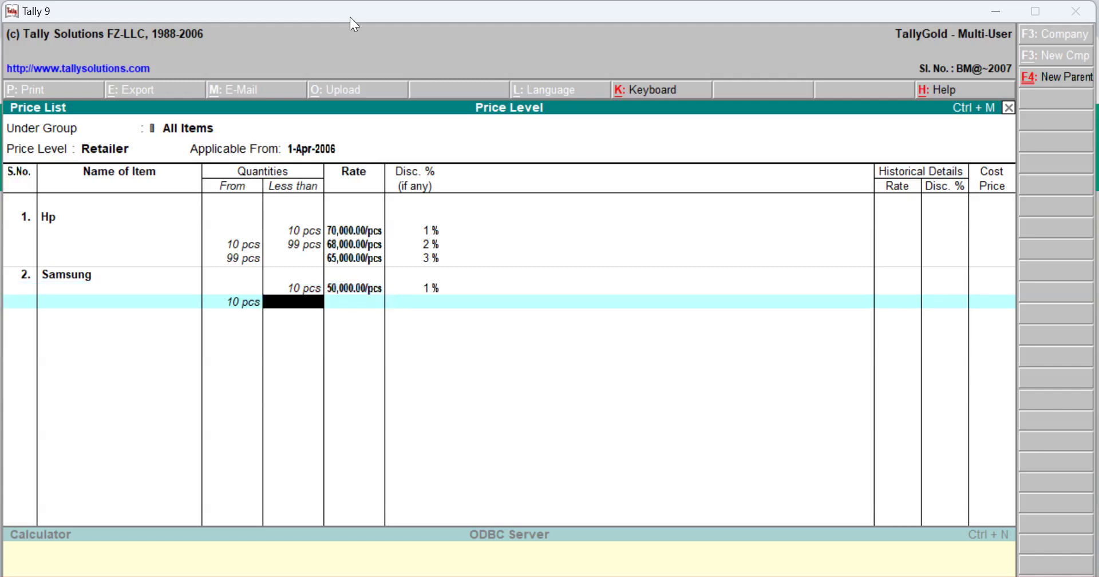
- Price Retailer Samsung quantities from 10 to less than 99 pcs at 49,000 per piece with a 2% discount
type("99")
key("Return")
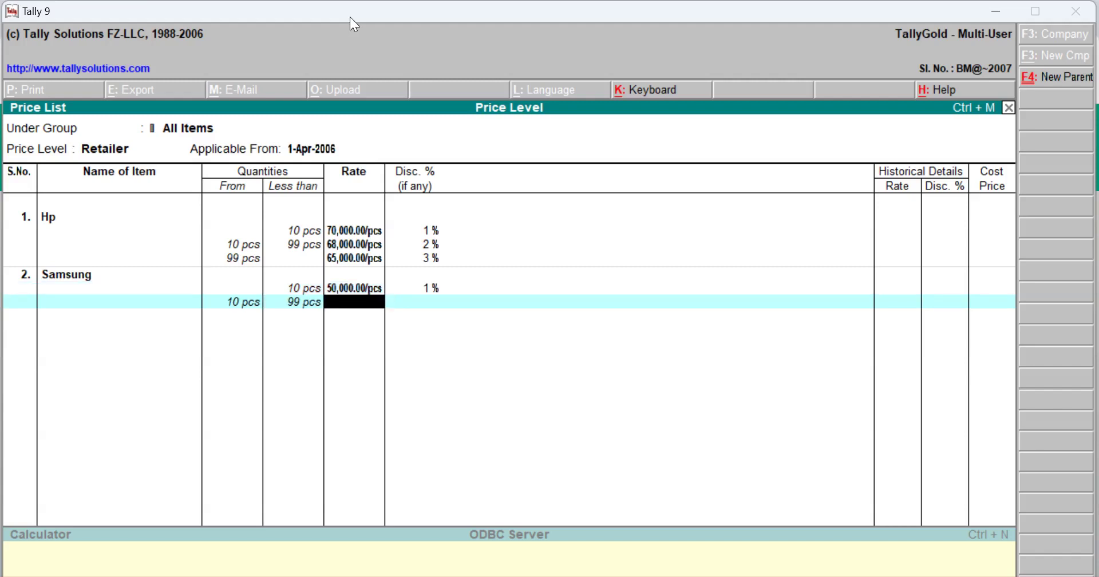
type("49000")
key("Return")
type("2")
key("Return")
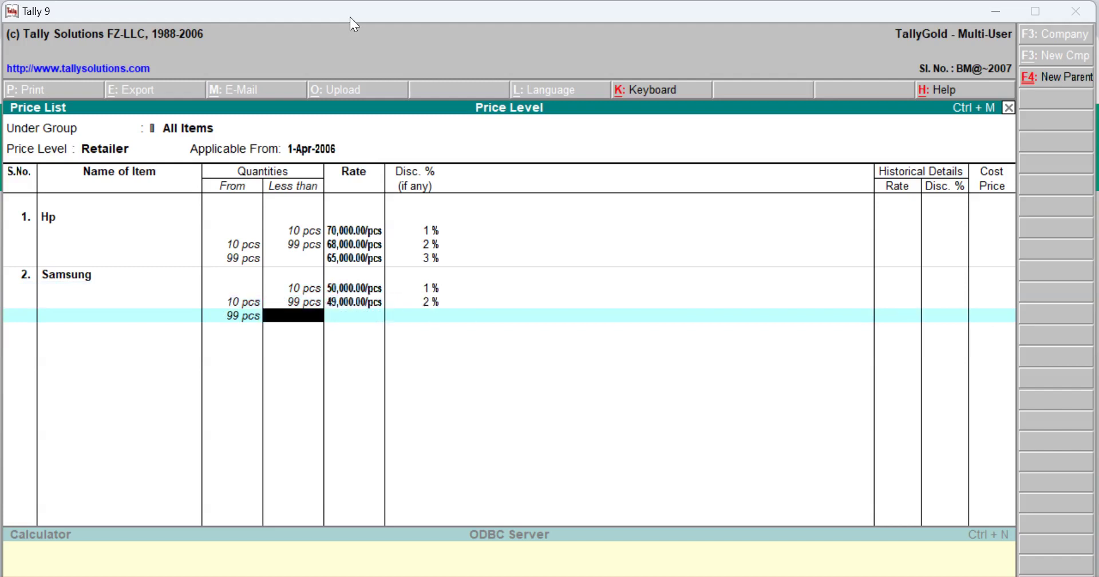
- Price Retailer Samsung quantities from 99 pcs upward, with no upper limit, at 48,000 per piece with a 3% discount, and save the price list
key("Return")
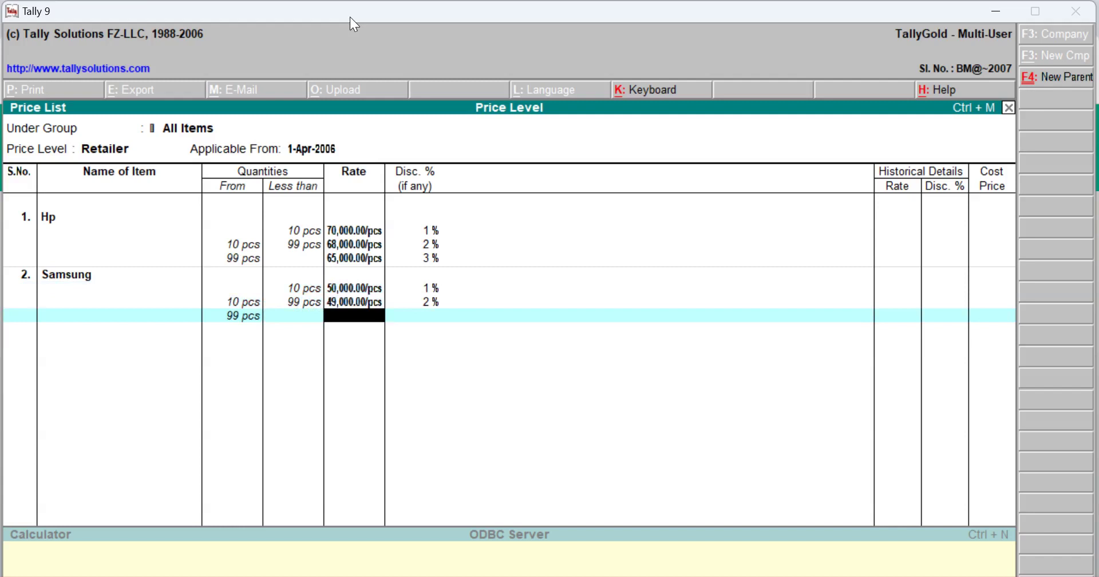
type("48000")
key("Return")
type("3")
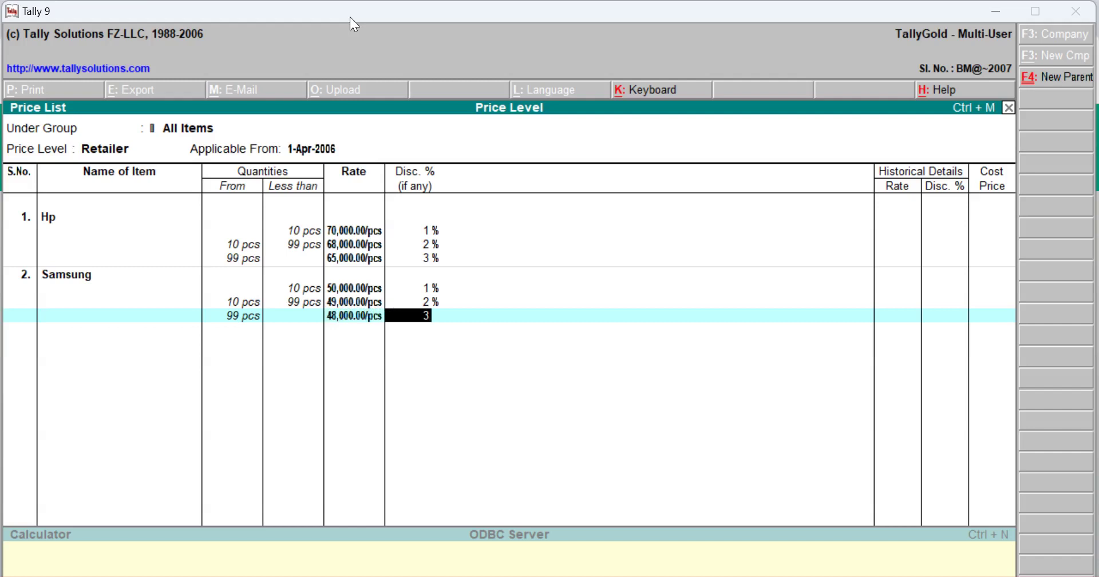
key("Return")
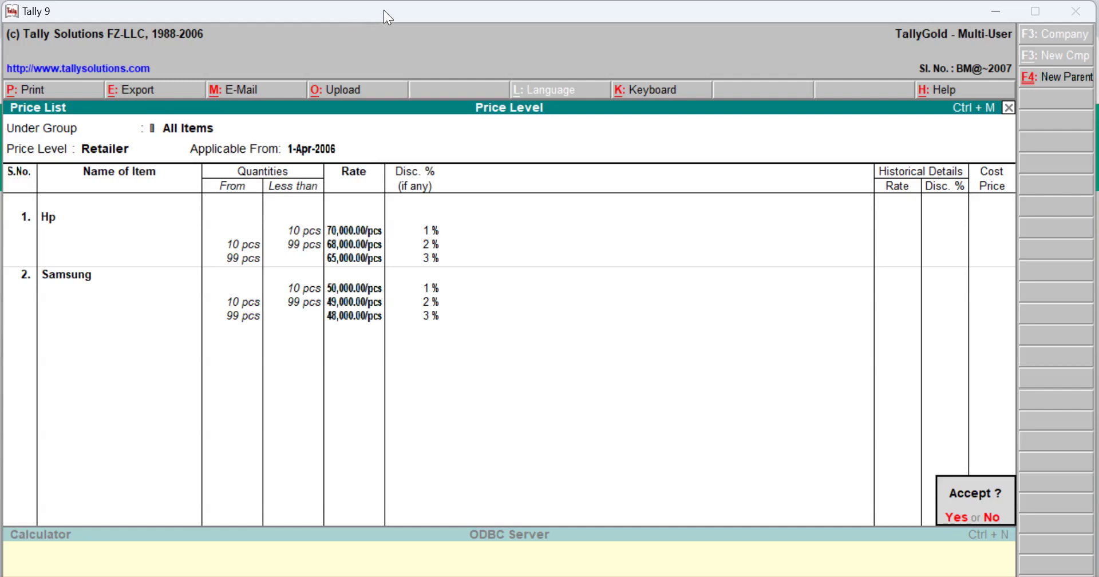
key("Return")
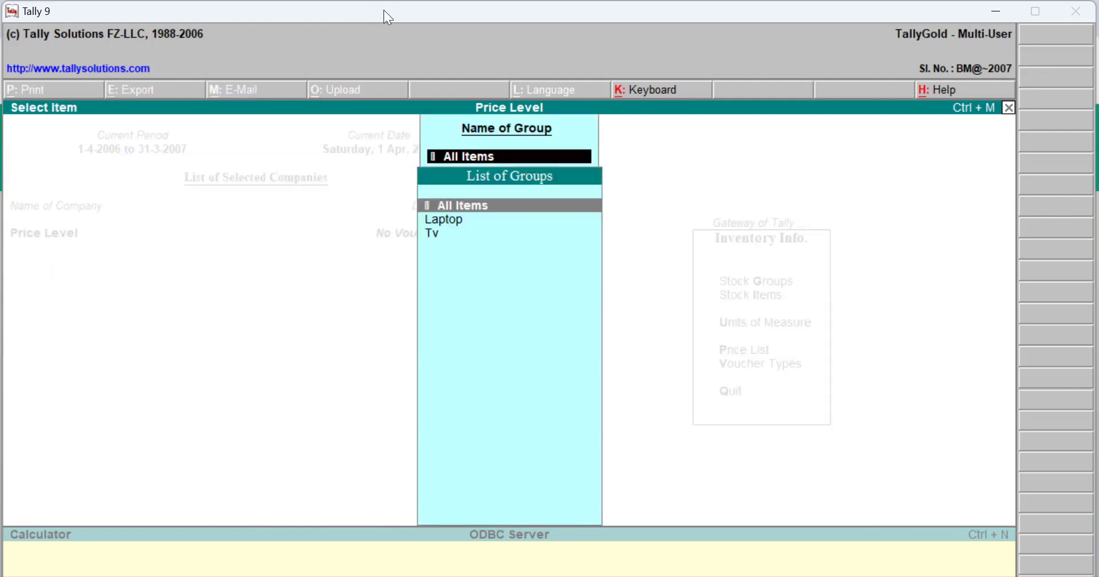
- Leave the price lists and start a Sales accounting voucher with reference 12
key("Escape")
key("Escape")
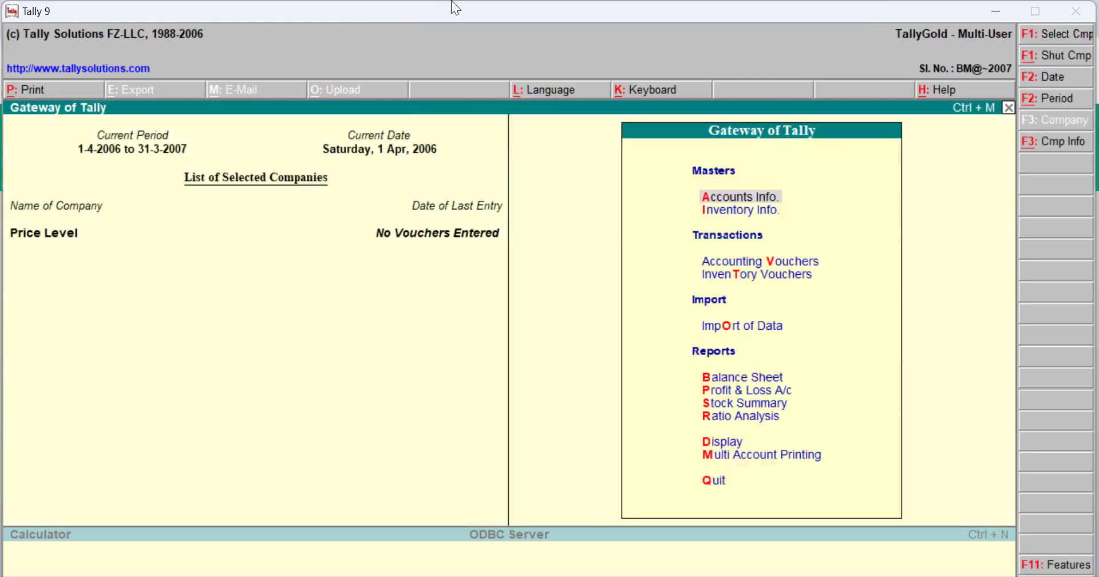
key("Down")
key("Down")
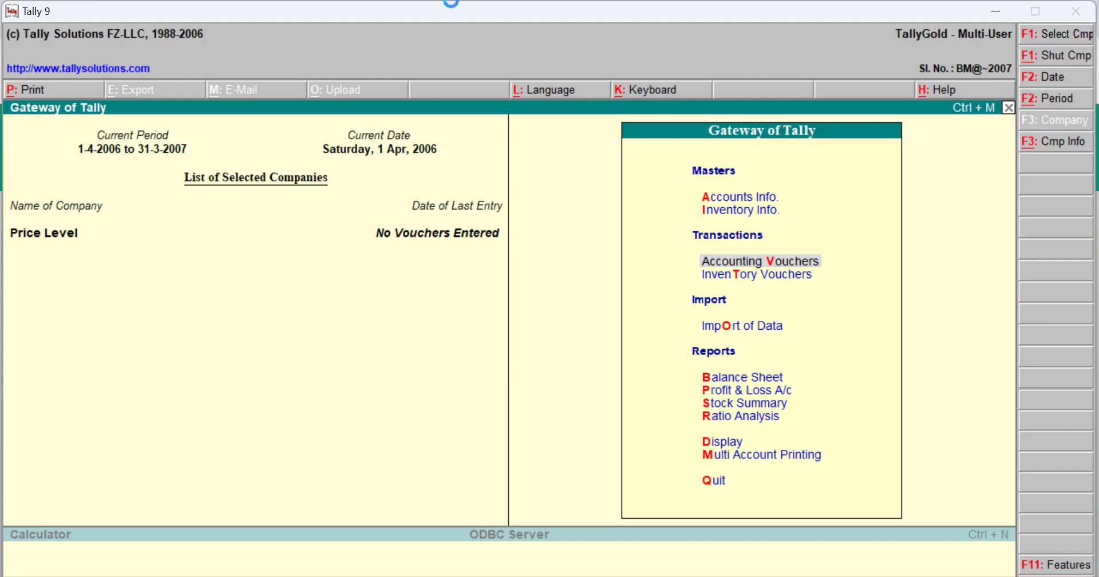
key("Return")
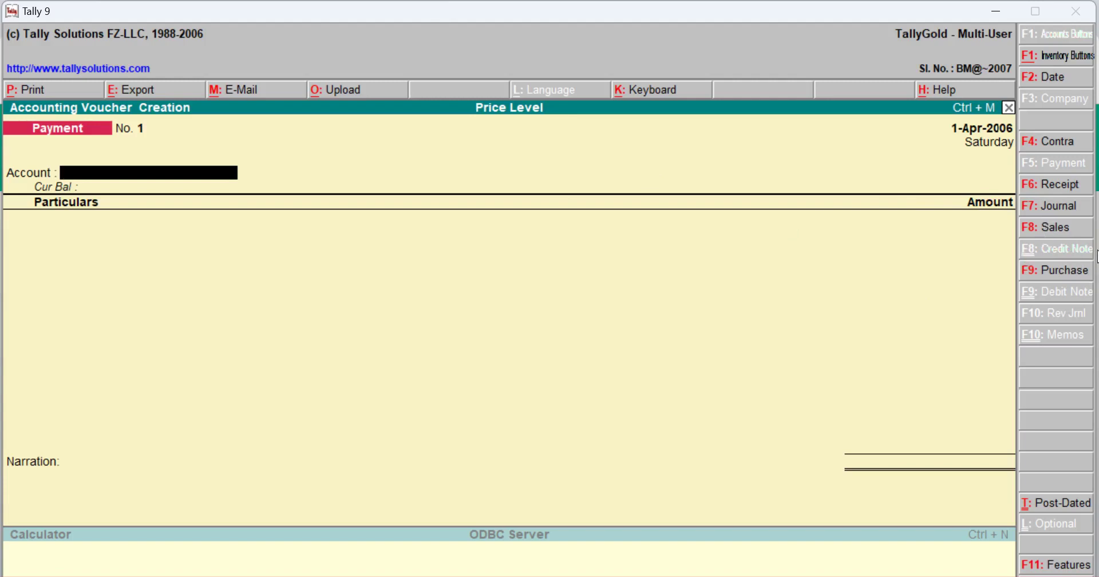
key("F8")
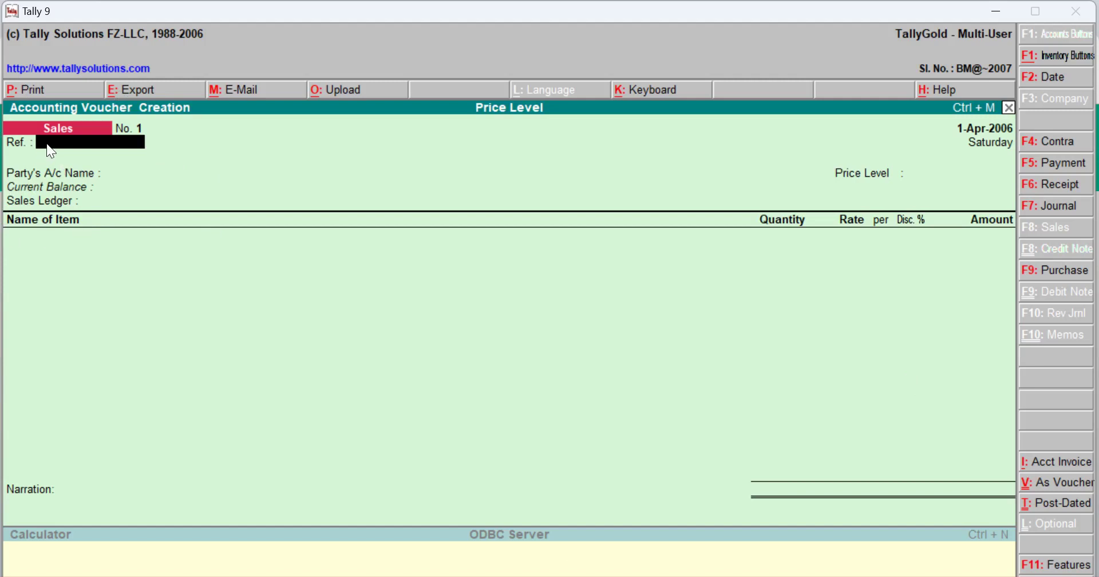
type("12")
key("Return")
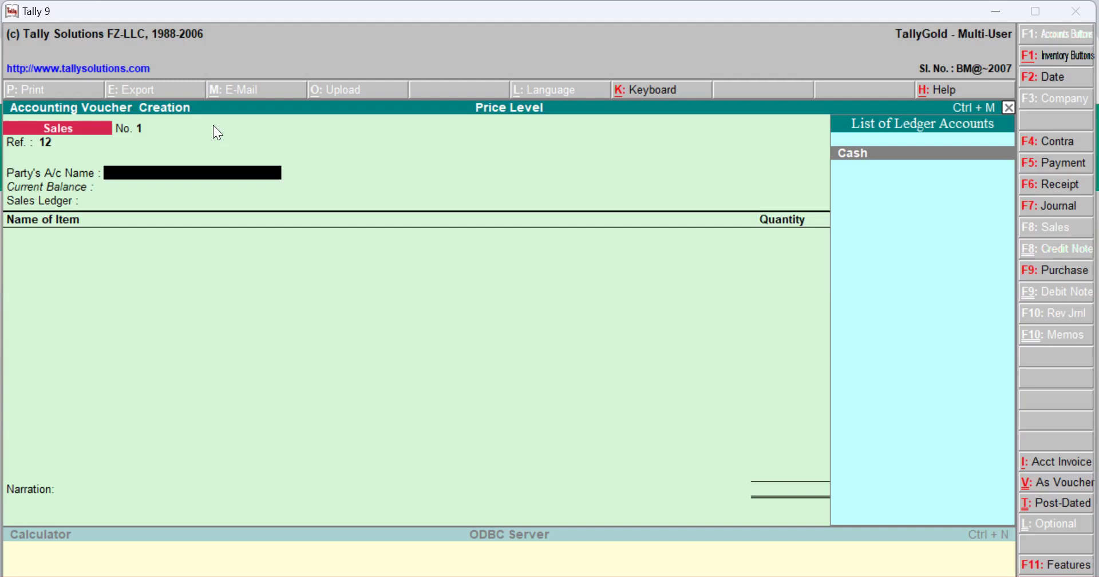
key("super+c")
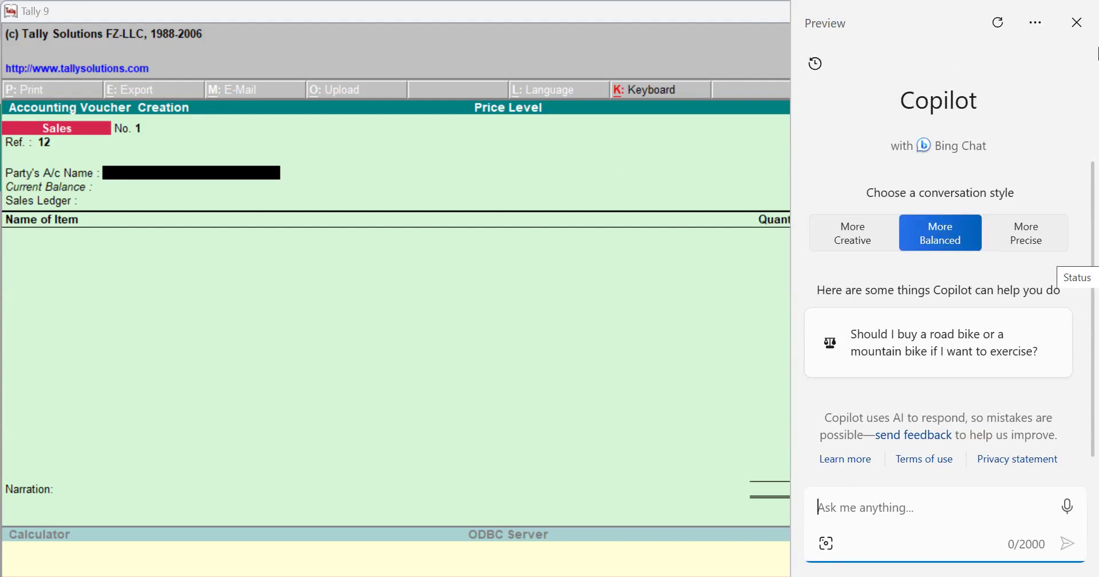
left_click(1078, 22)
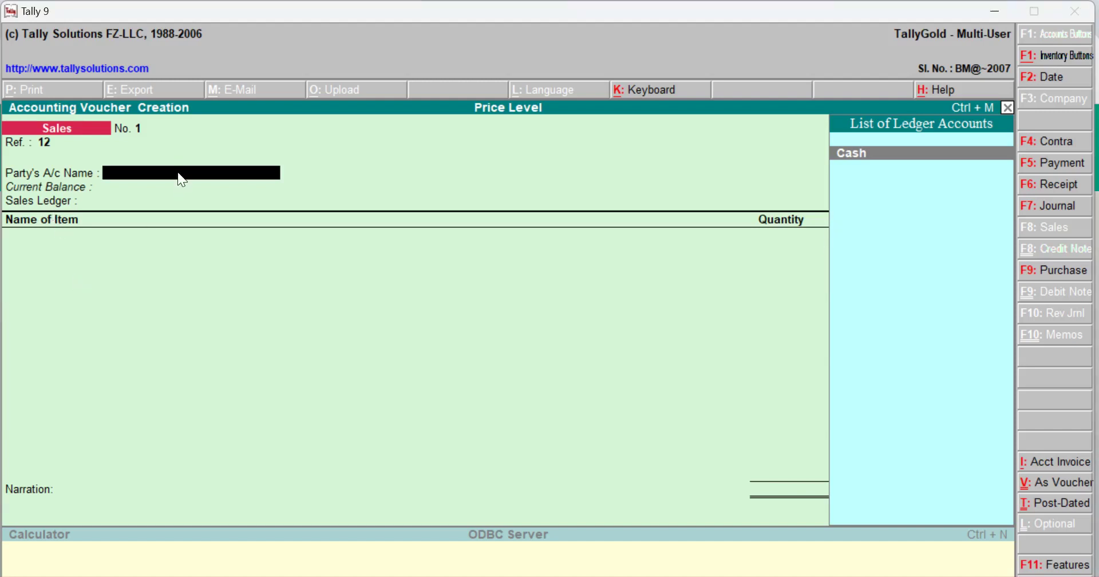
- Create a party ledger from the voucher with the customer's name, placed under Sundry Debtors
key("alt+c")
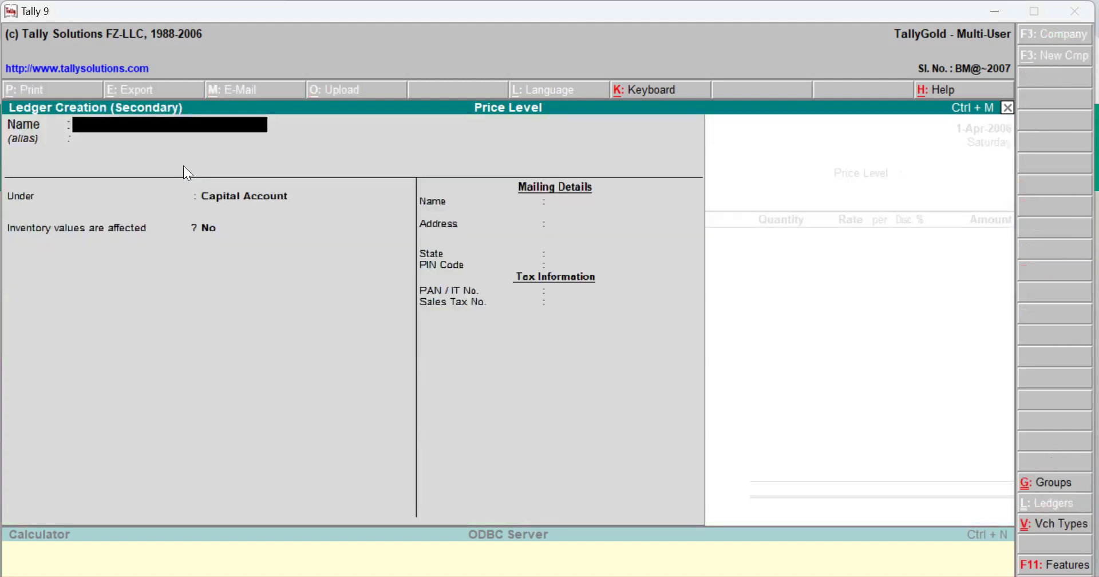
type("Ram")
key("Return")
type("Sundry")
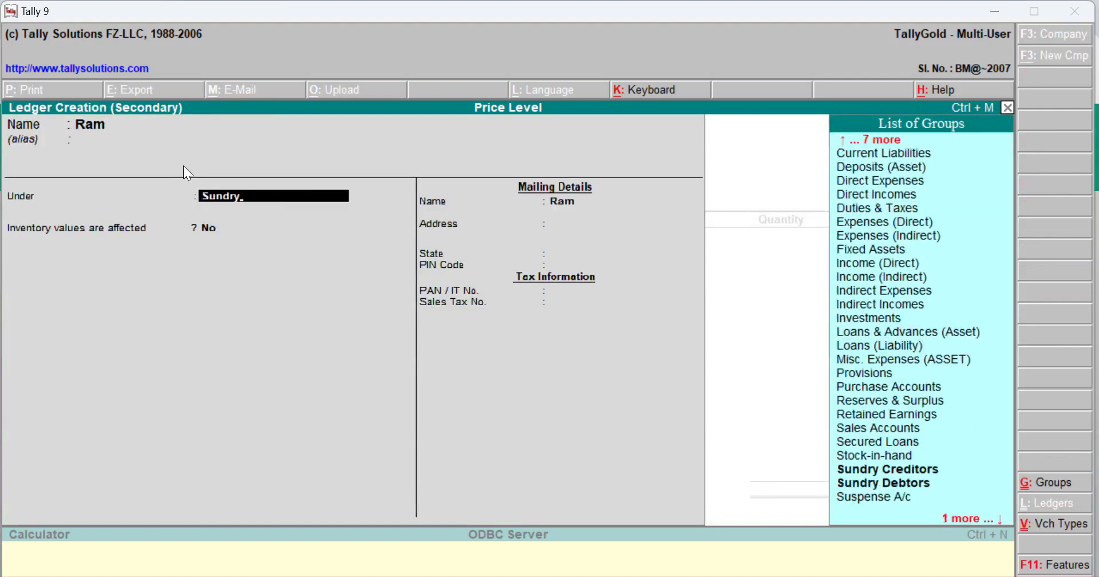
key("Down")
key("Down")
key("Return")
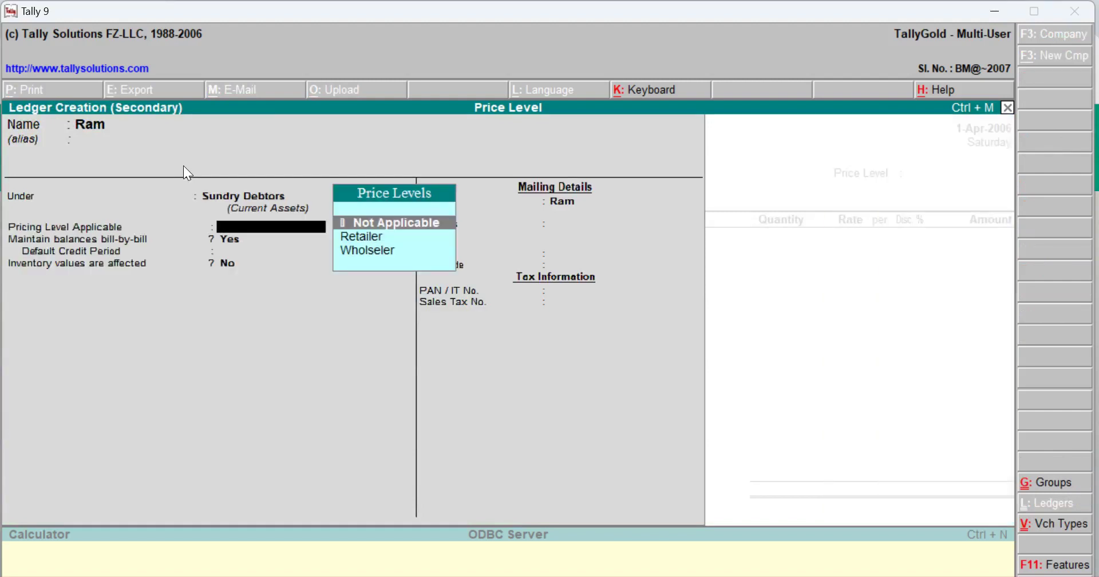
- Assign the Wholseler price level to the customer ledger, keep bill-by-bill balances on and the state Not Applicable, and save it
key("Down")
key("Down")
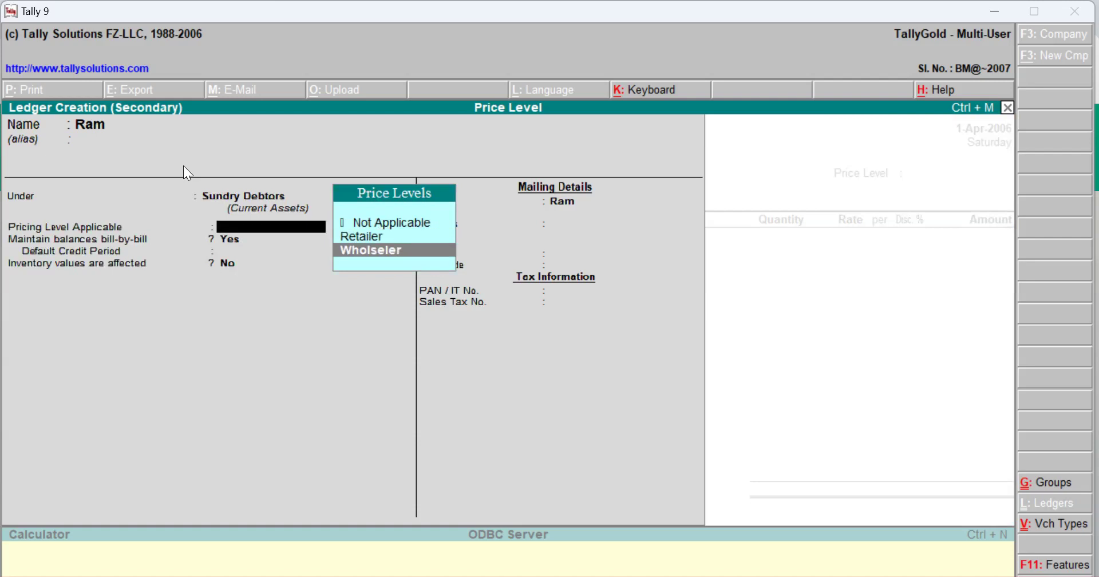
key("Return")
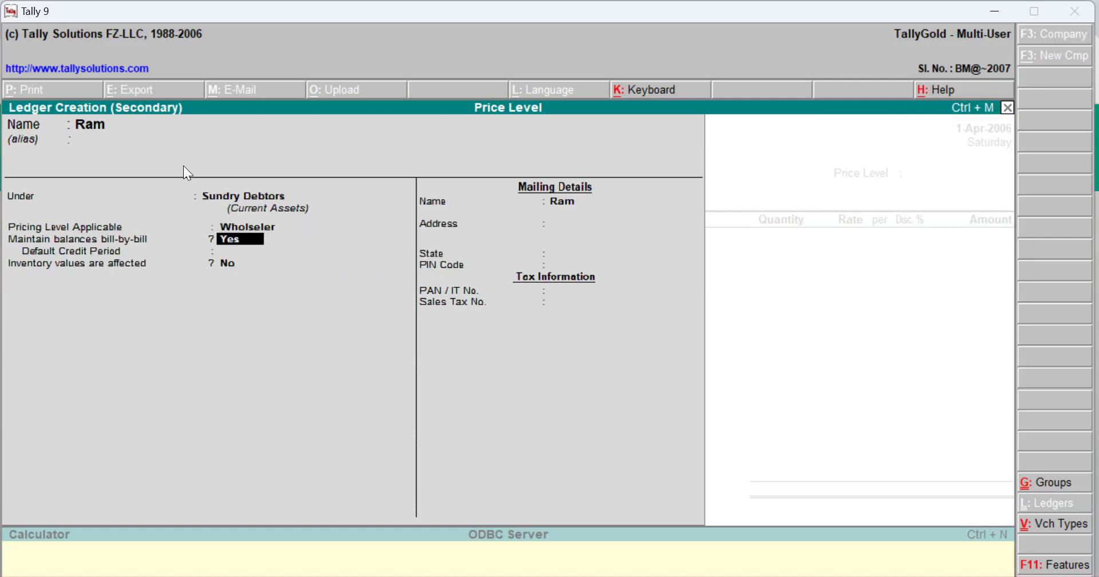
key("Return")
key("Return")
key("Return")
key("Return")
key("Return")
key("Return")
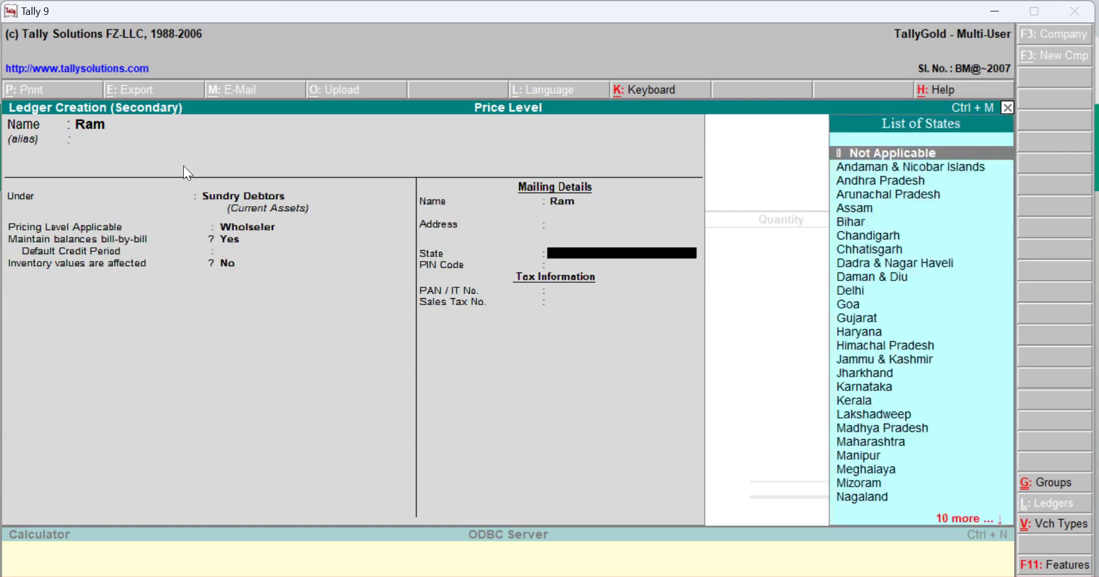
key("Return")
key("Return")
key("Return")
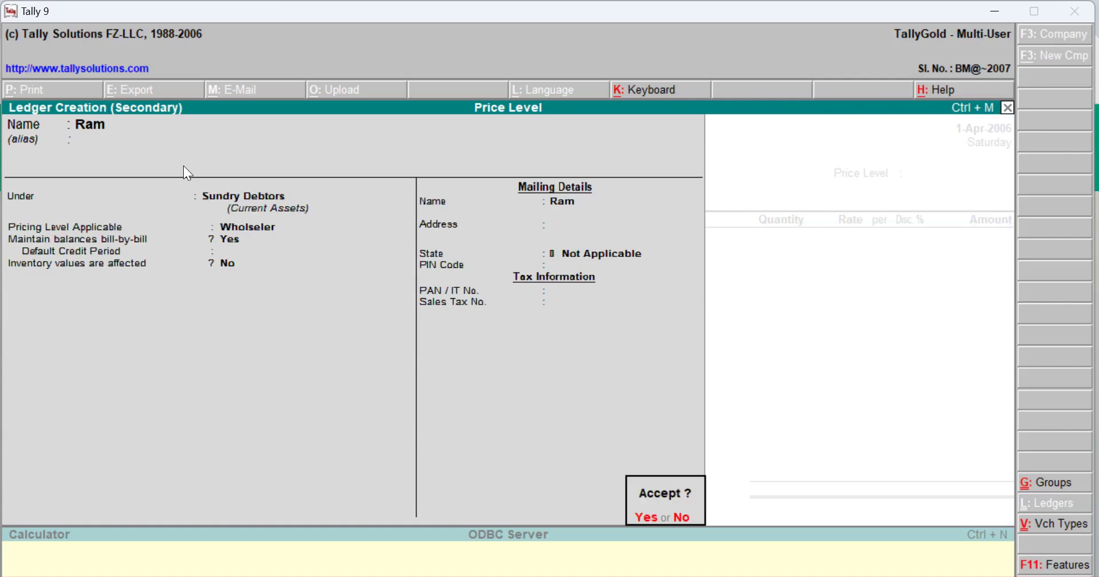
key("Return")
- Leave the voucher's despatch and order details blank and keep the buyer's details as filled in
key("Return")
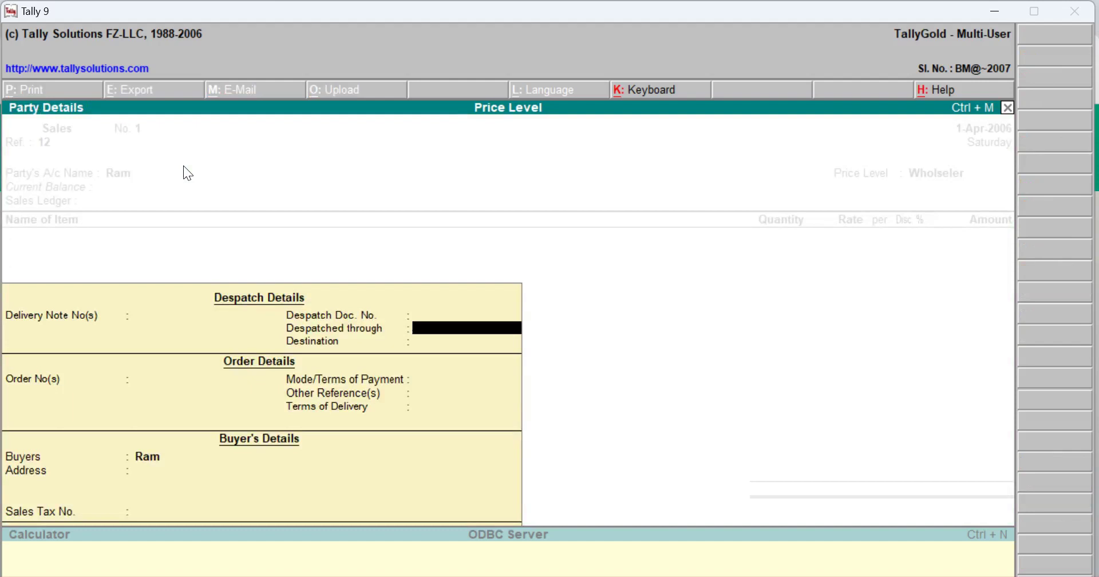
key("Return")
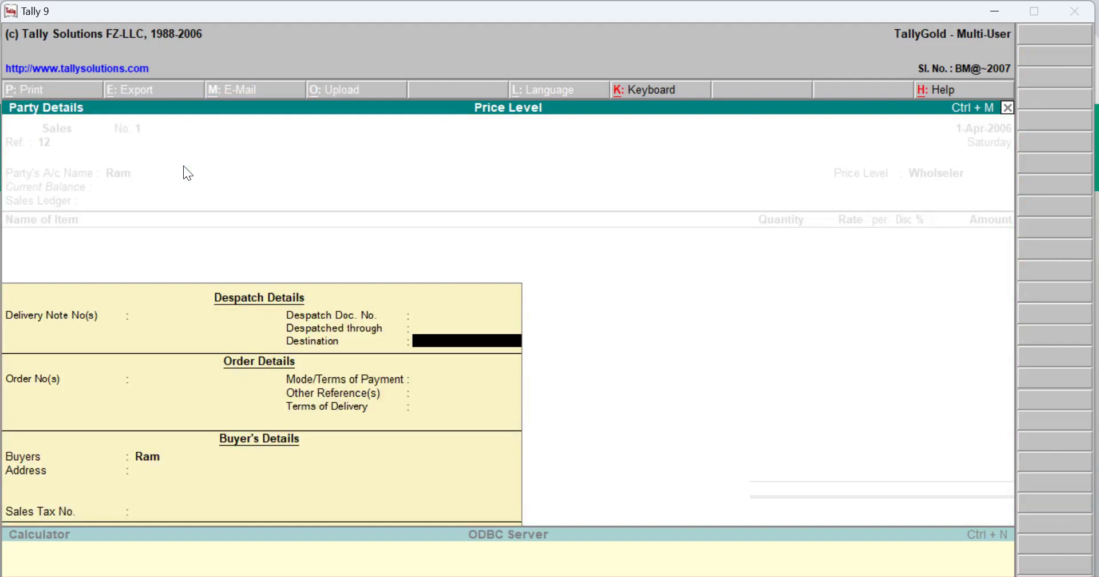
key("Return")
key("Return")
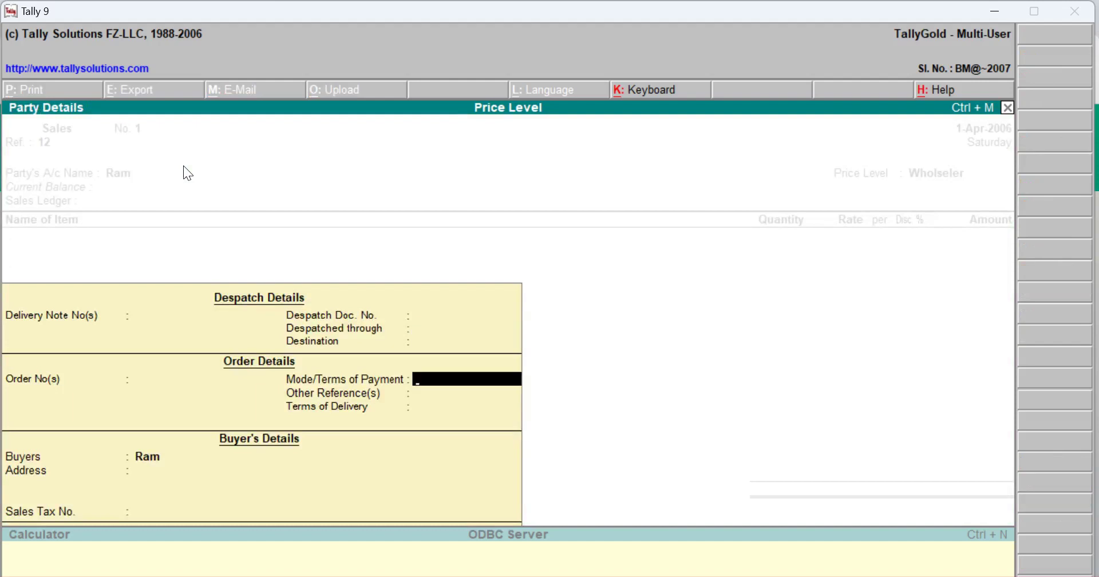
key("Return")
key("Return")
key("Return")
key("Return")
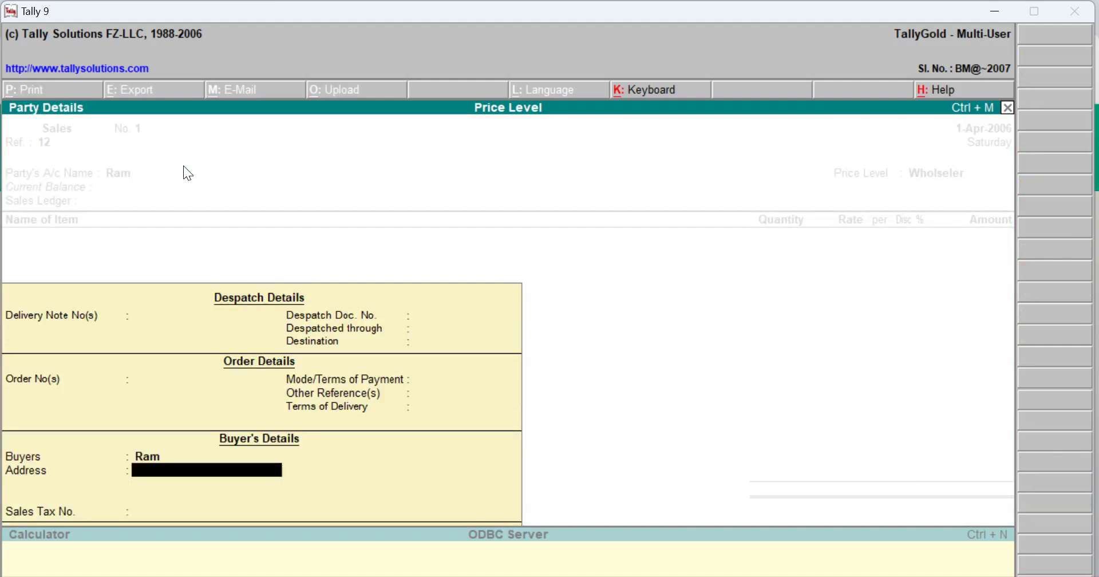
key("Return")
key("Return")
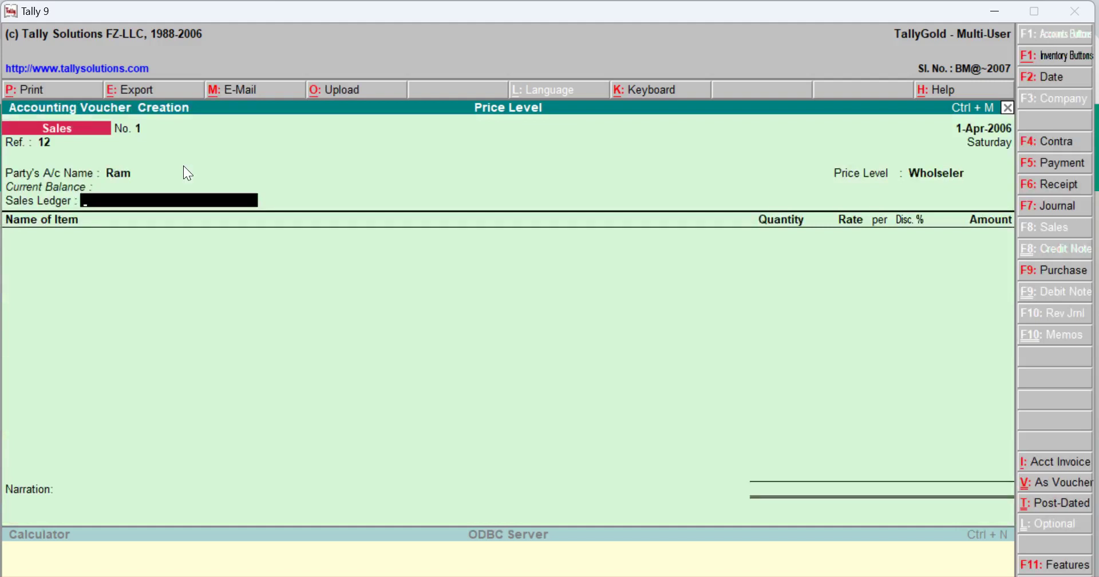
- Create a ledger named Sale under Sales Accounts and use it as the voucher's sales ledger
key("alt+c")
type("Sale")
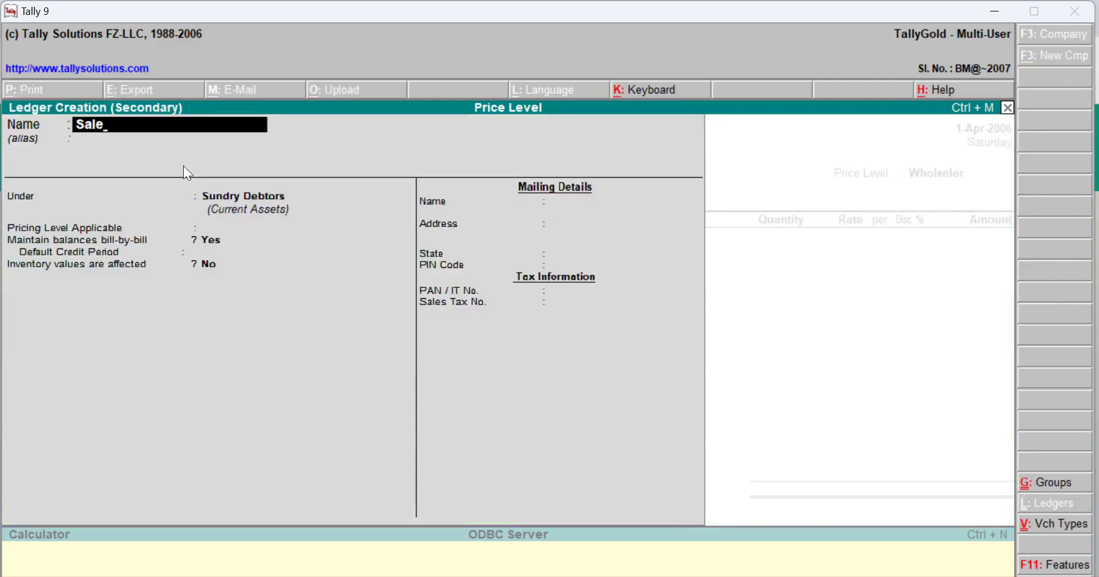
key("Return")
key("Return")
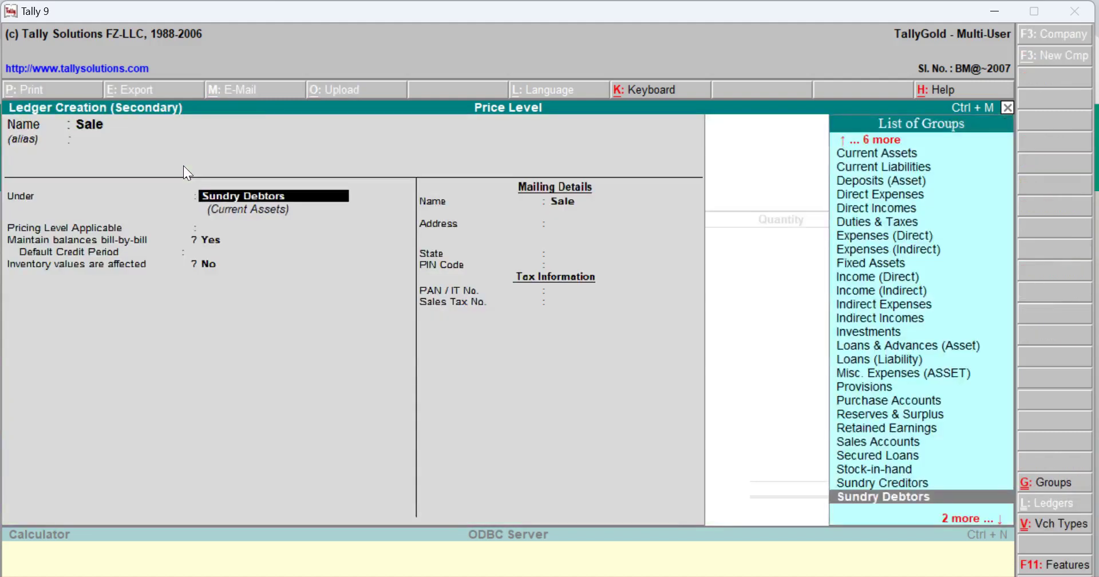
type("Sal")
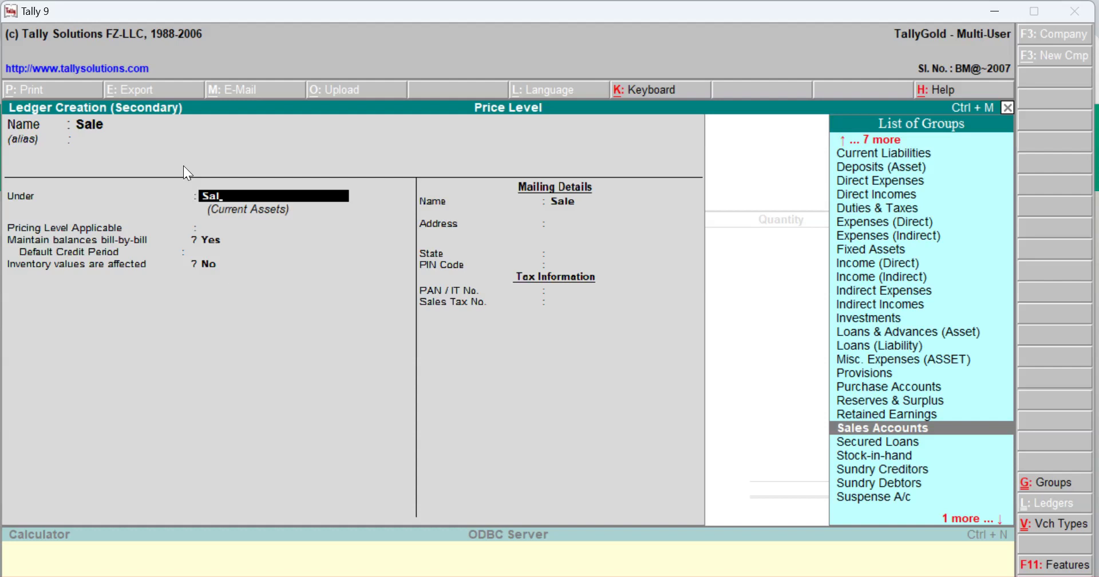
key("Return")
key("Return")
key("Return")
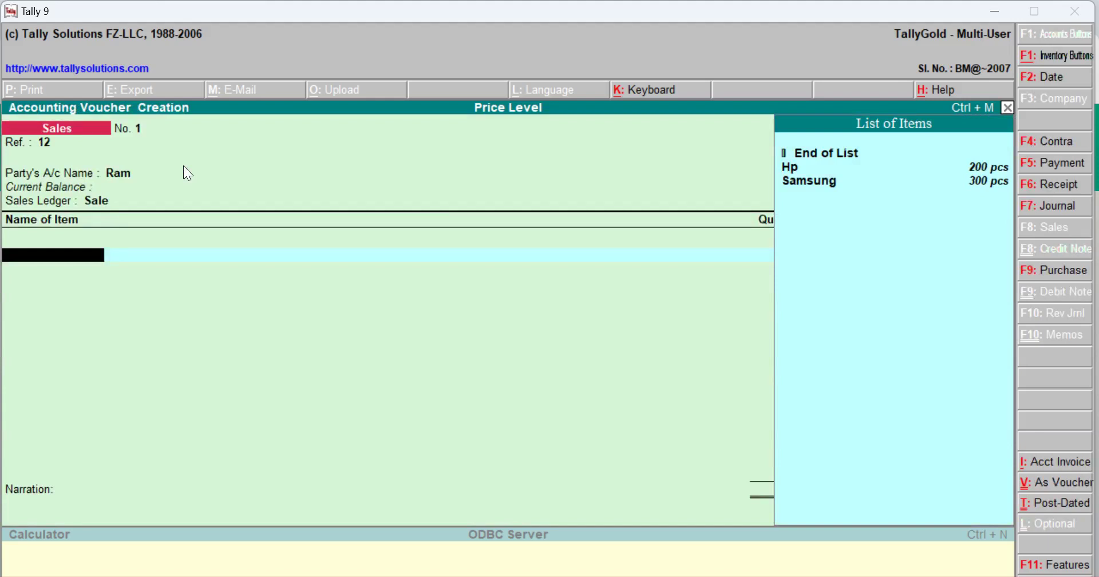
- Add the item Hp to the voucher with 5 pcs, keeping the rate and discount supplied by the price level
key("Down")
key("Return")
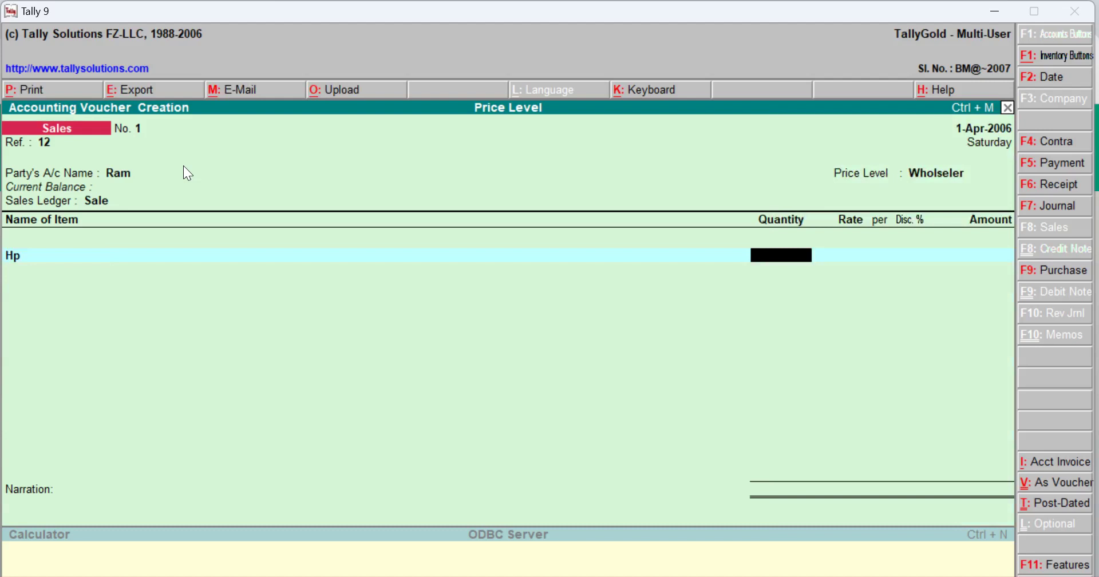
type("5")
key("Return")
key("Return")
key("Return")
key("Return")
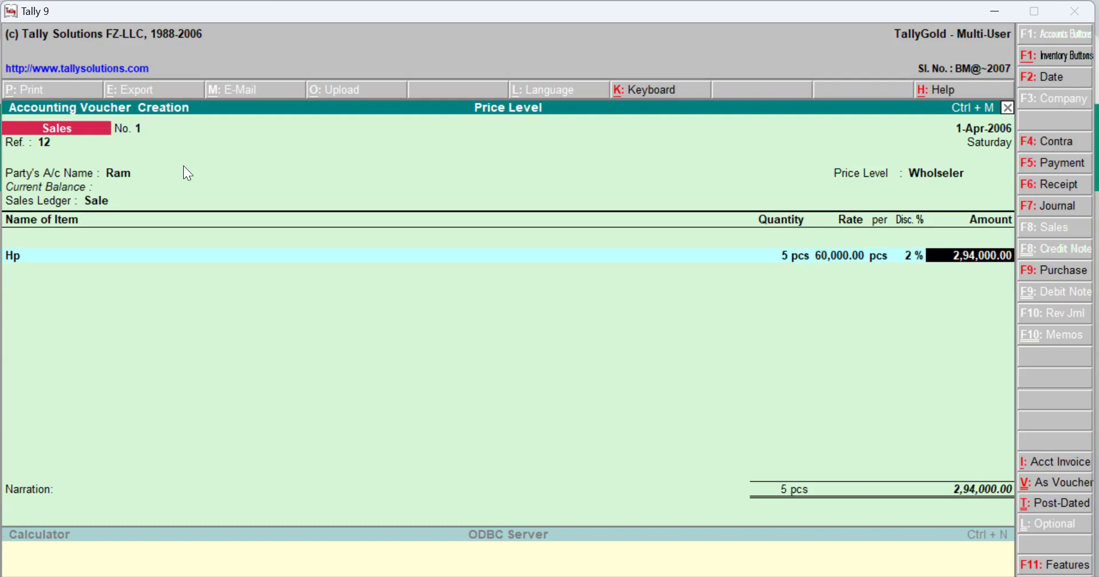
- Test the Hp price slabs by changing its quantity to 60 pcs and then to 150 pcs
key("BackSpace")
type("60")
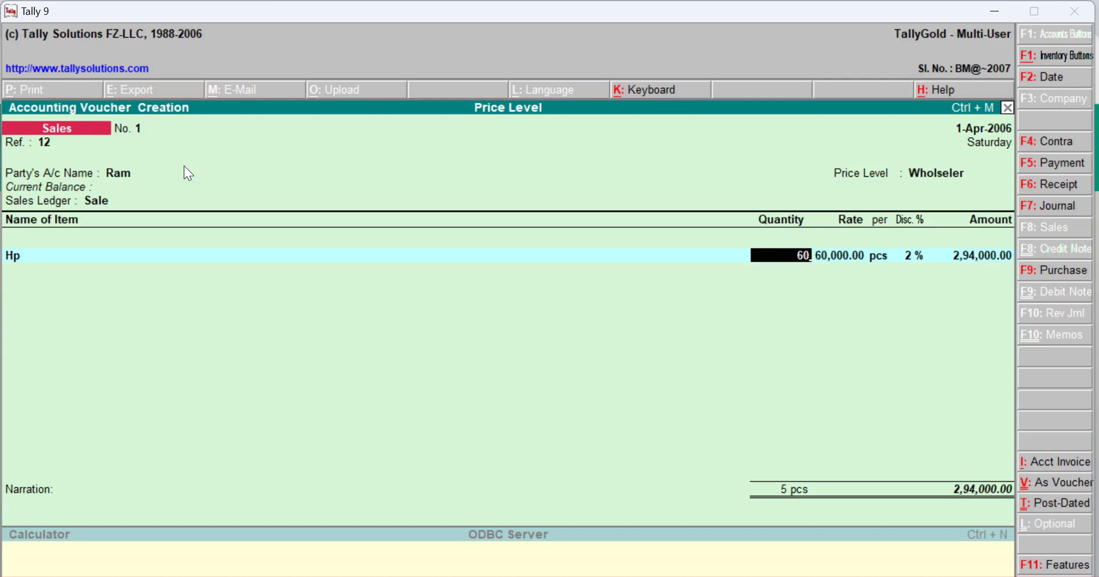
key("Return")
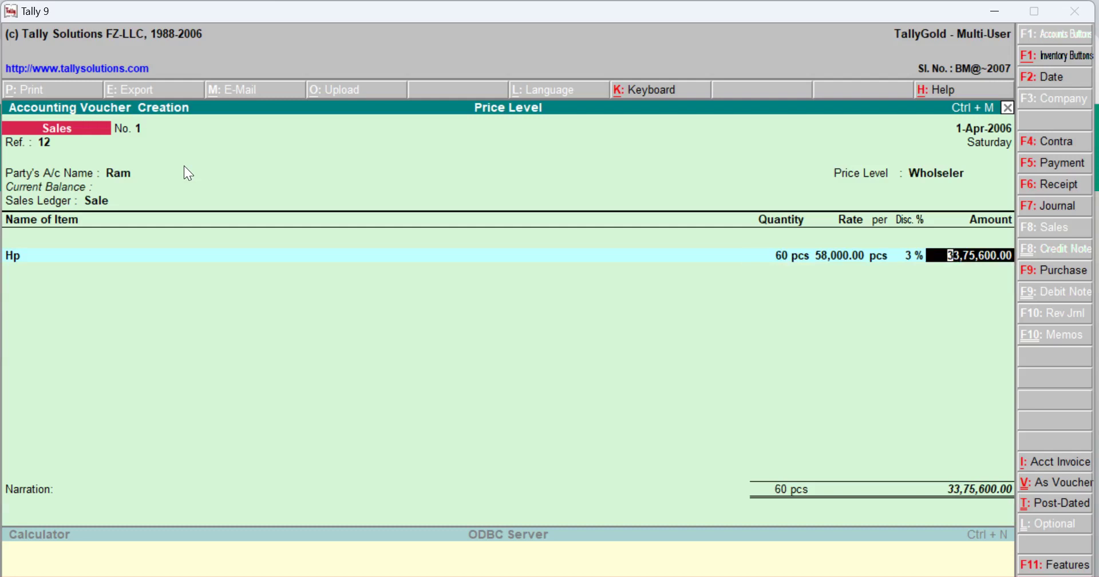
key("BackSpace")
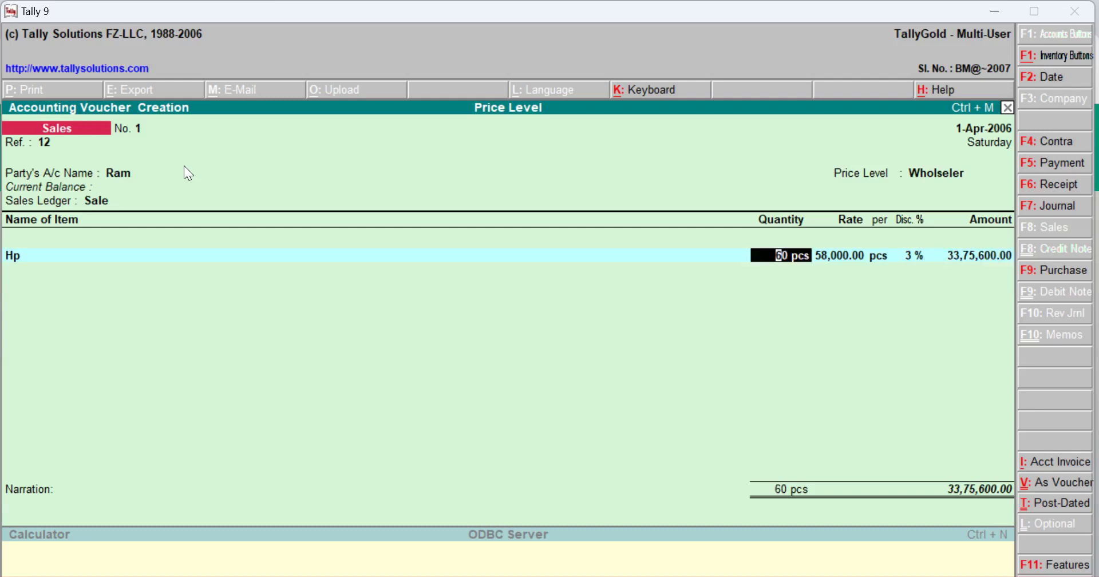
type("150")
key("Return")
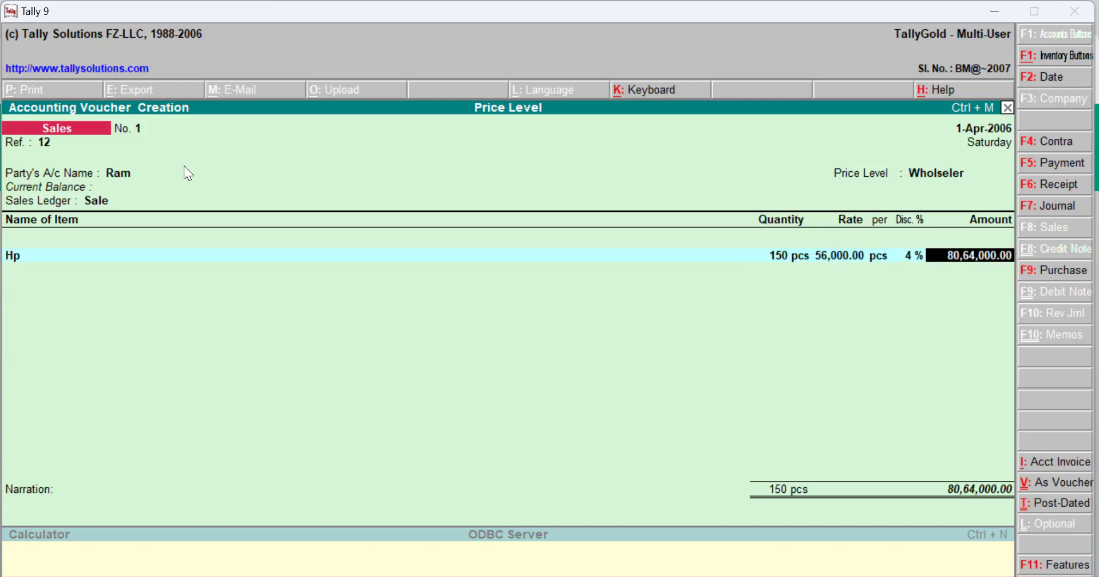
- Set the Hp quantity to 4 pcs and accept the item line
key("BackSpace")
key("BackSpace")
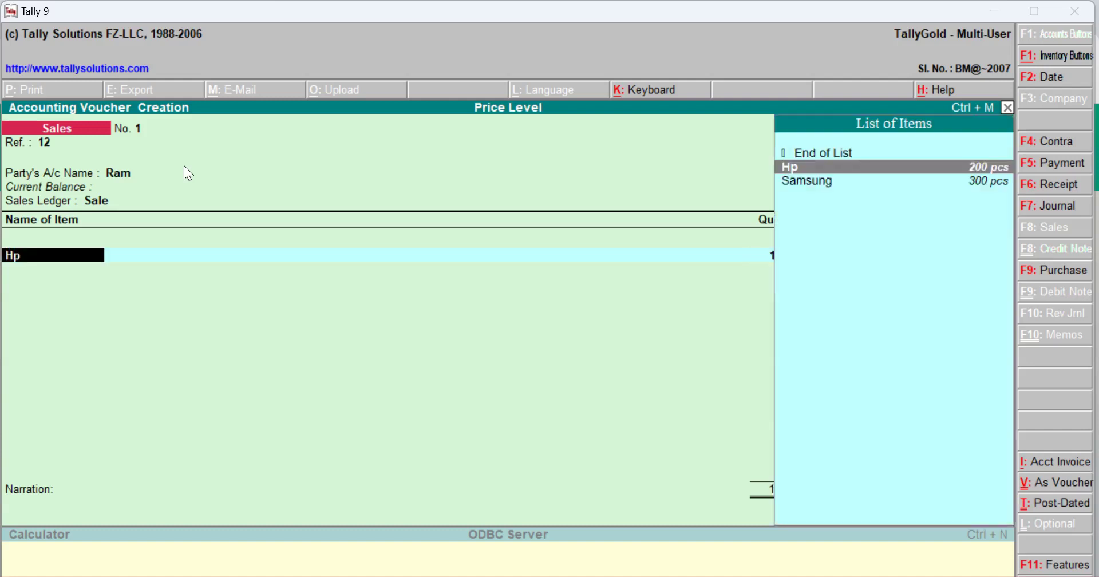
key("Return")
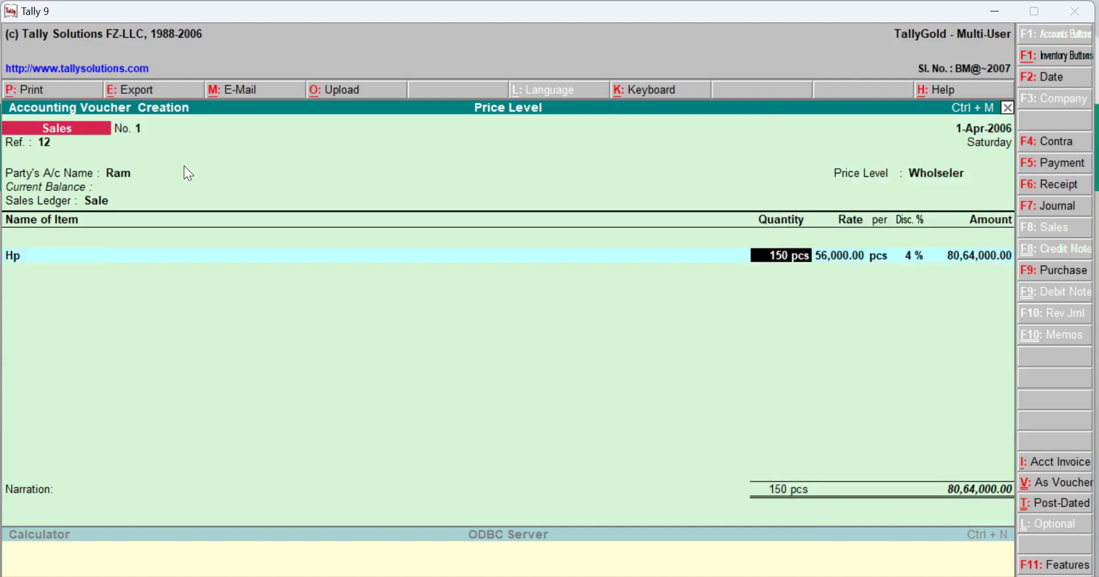
type("4")
key("Return")
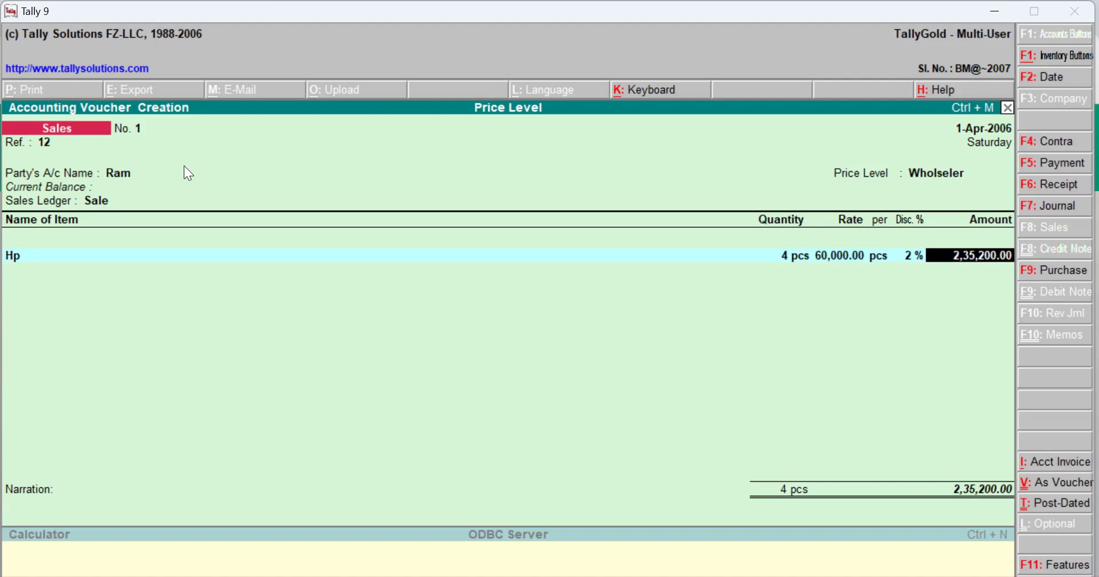
key("Return")
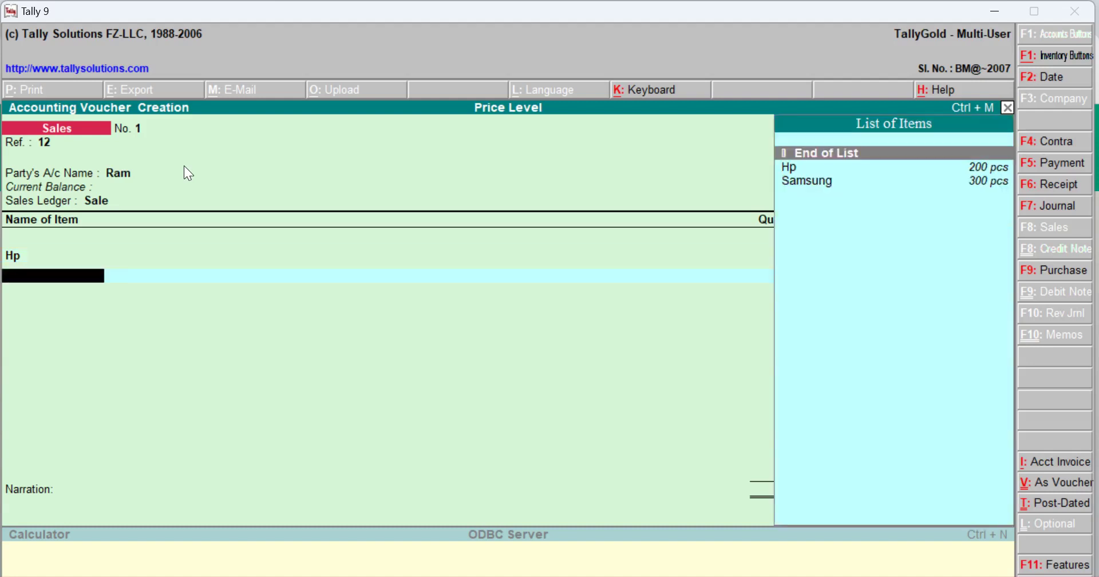
- Add the item Samsung with 11 pcs, keeping the rate and discount supplied by the price level
key("Down")
key("Down")
key("Return")
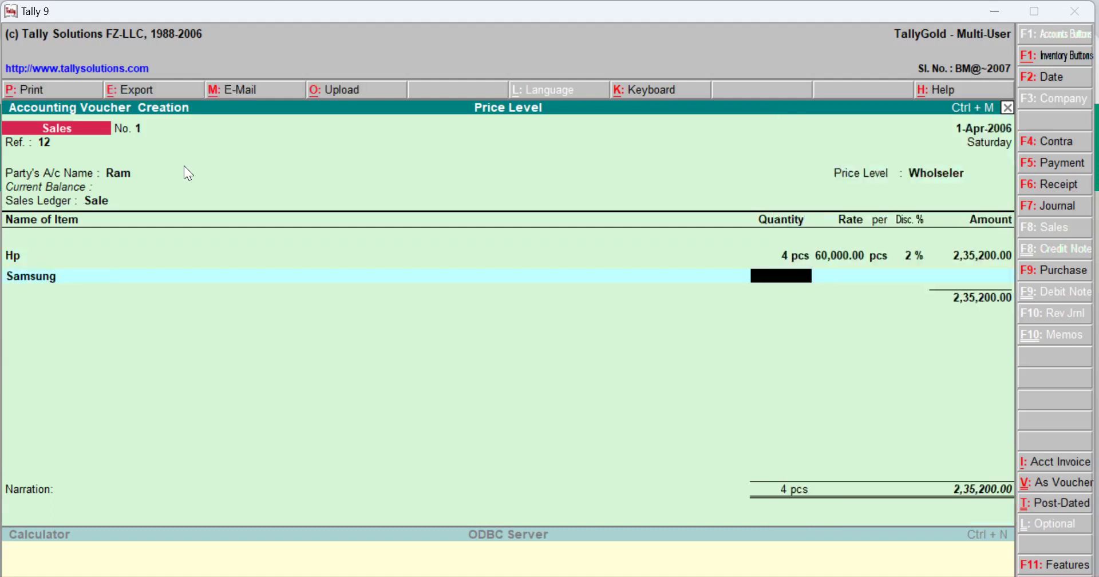
type("11")
key("Return")
key("Return")
key("Return")
key("Return")
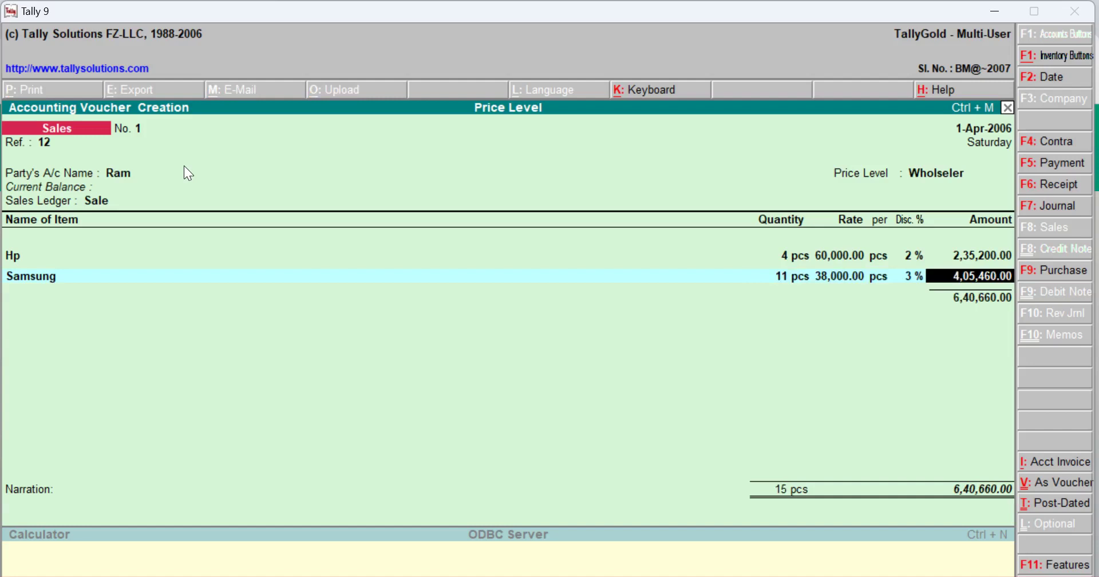
- End the item list and save the voucher without a narration, and give the next Sales voucher reference 123
key("Return")
key("Return")
key("Return")
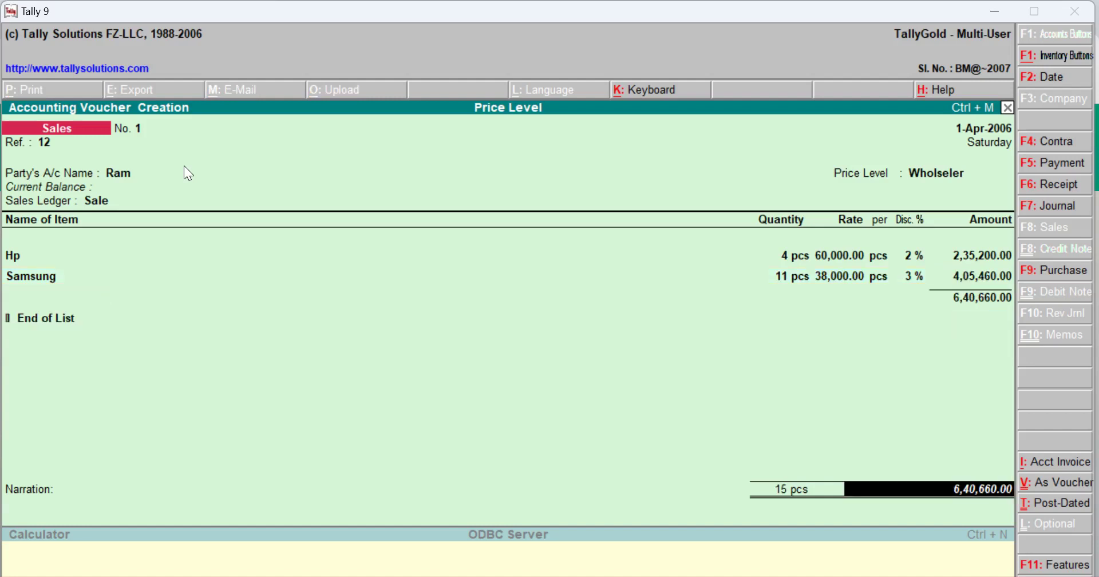
key("Return")
key("Return")
key("Return")
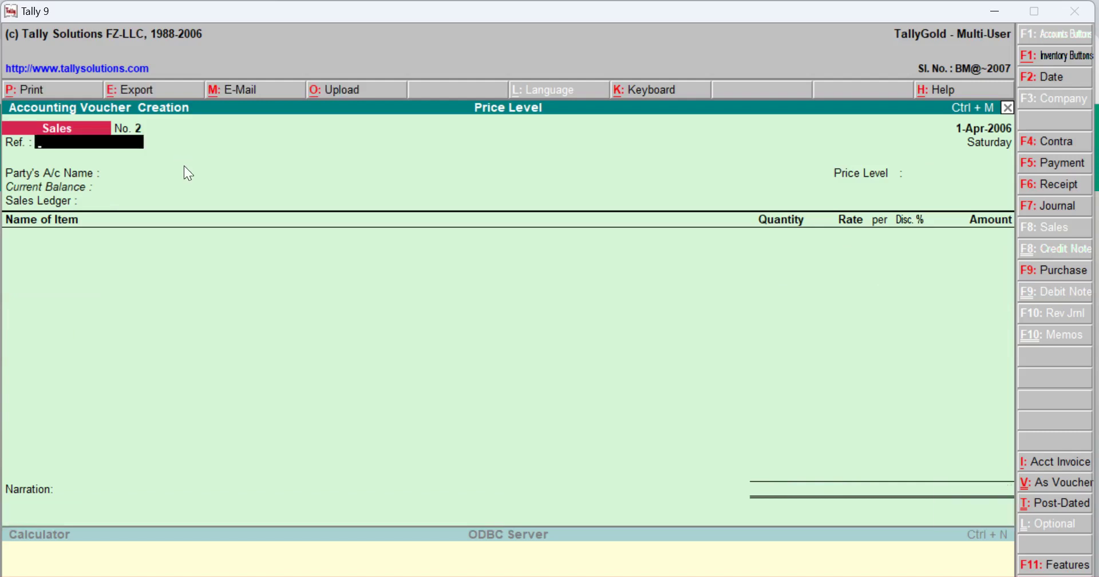
type("123")
key("Return")
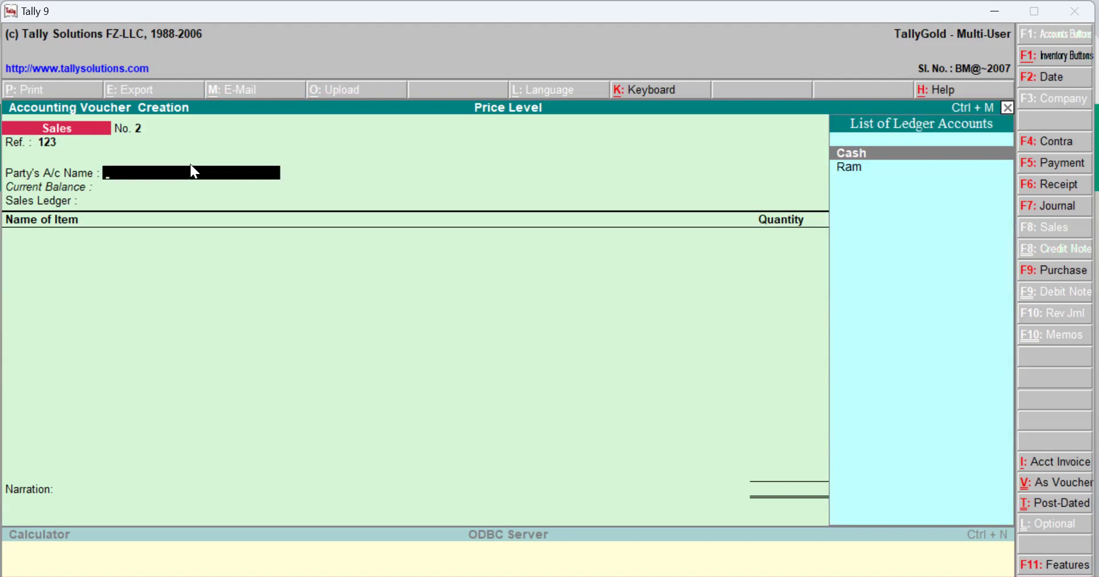
- Create a new party ledger from the voucher with the customer's name, grouped under Sundry Debtors
key("alt+c")
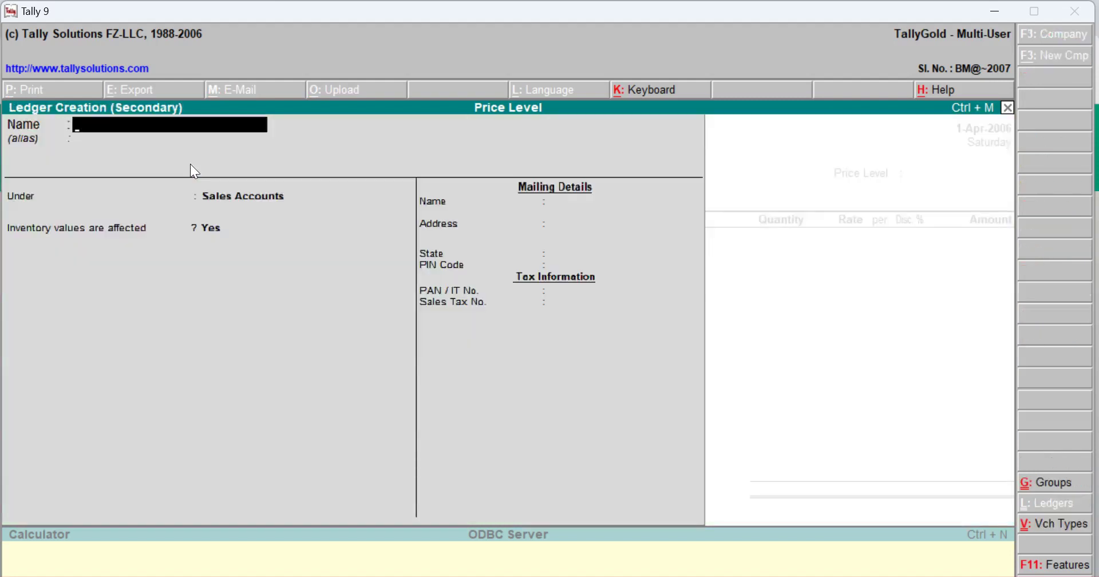
type("Ramesh")
key("Return")
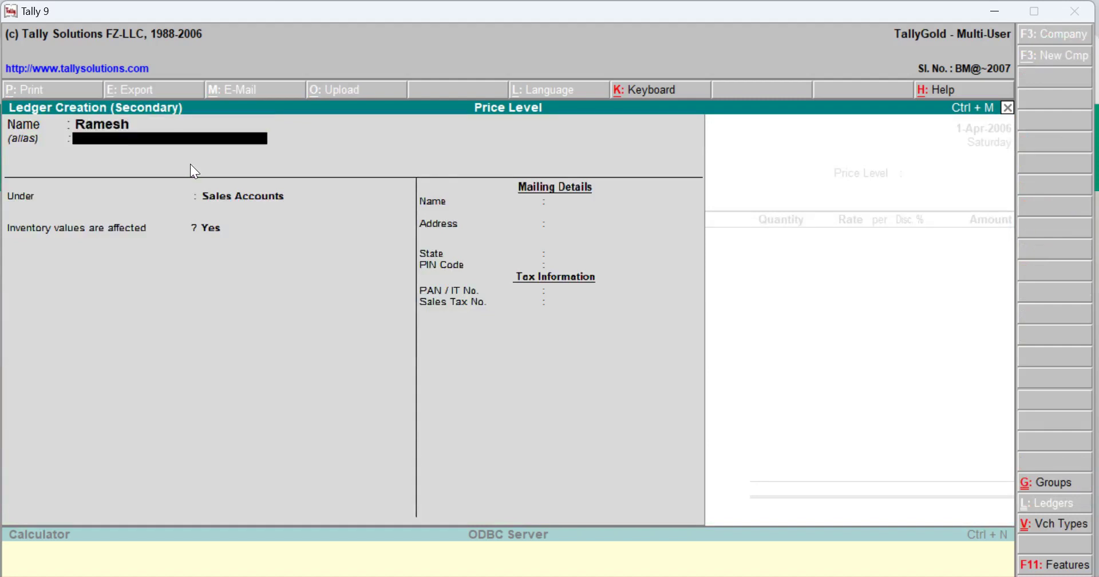
key("Return")
type("Sundry")
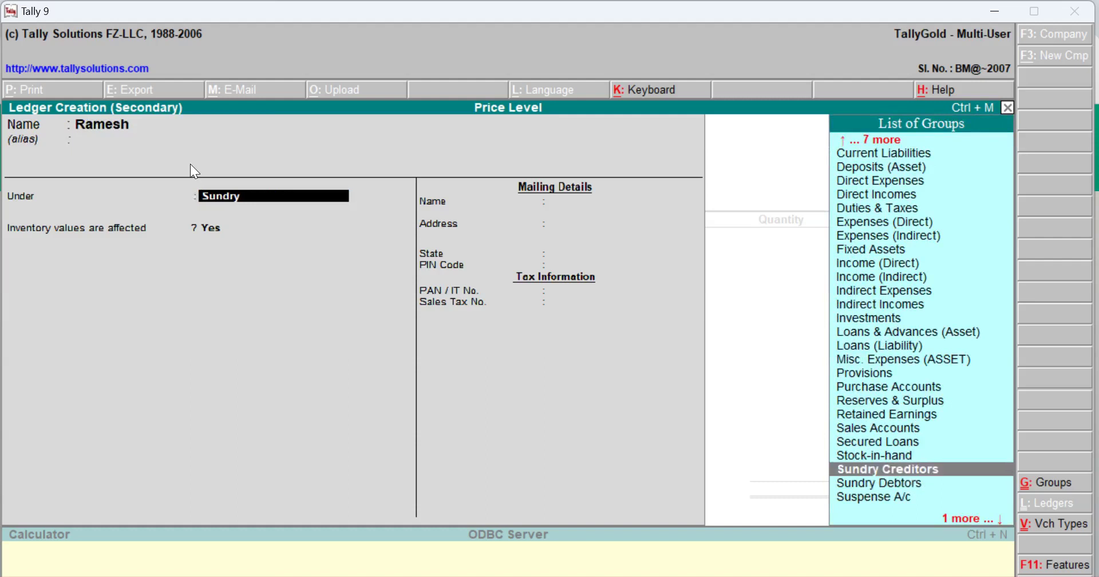
key("Down")
key("Return")
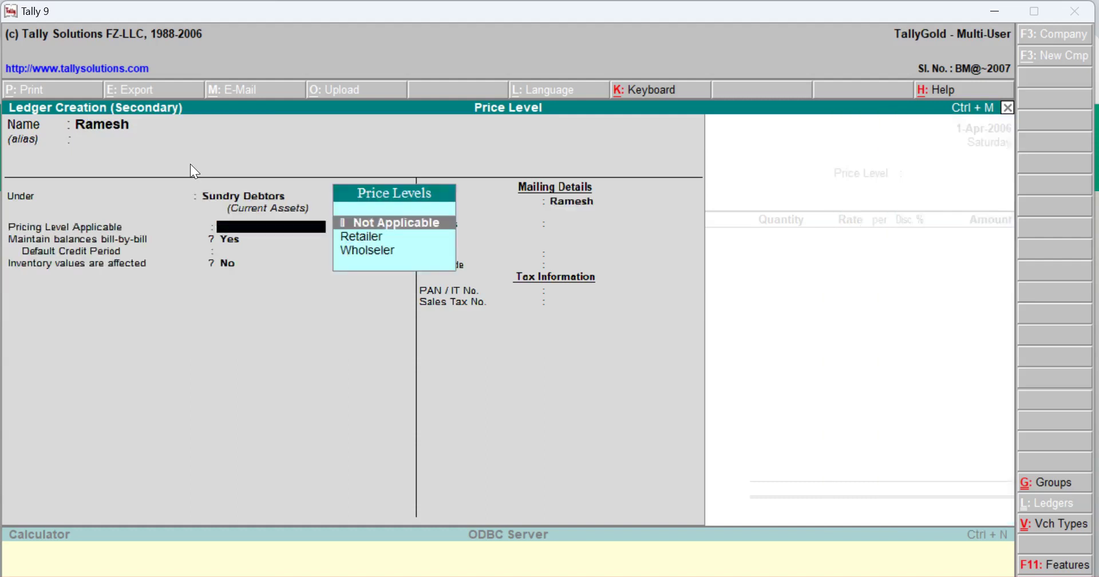
- Assign the Retailer price level to the customer and save the ledger with the remaining details at their defaults
key("Down")
key("Down")
key("Up")
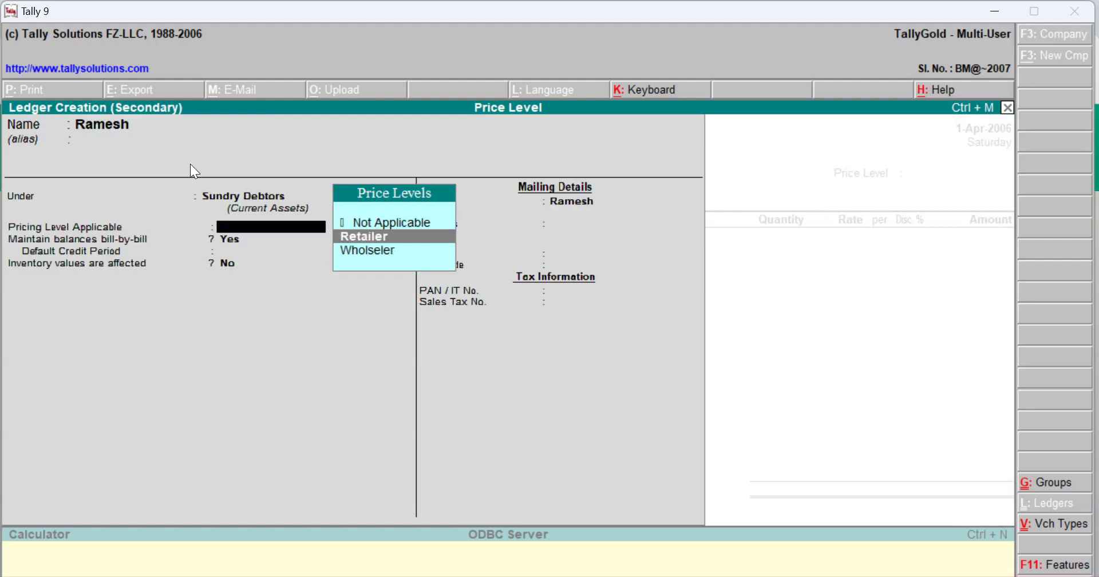
key("Return")
key("Return")
key("Return")
key("Return")
key("Return")
key("Return")
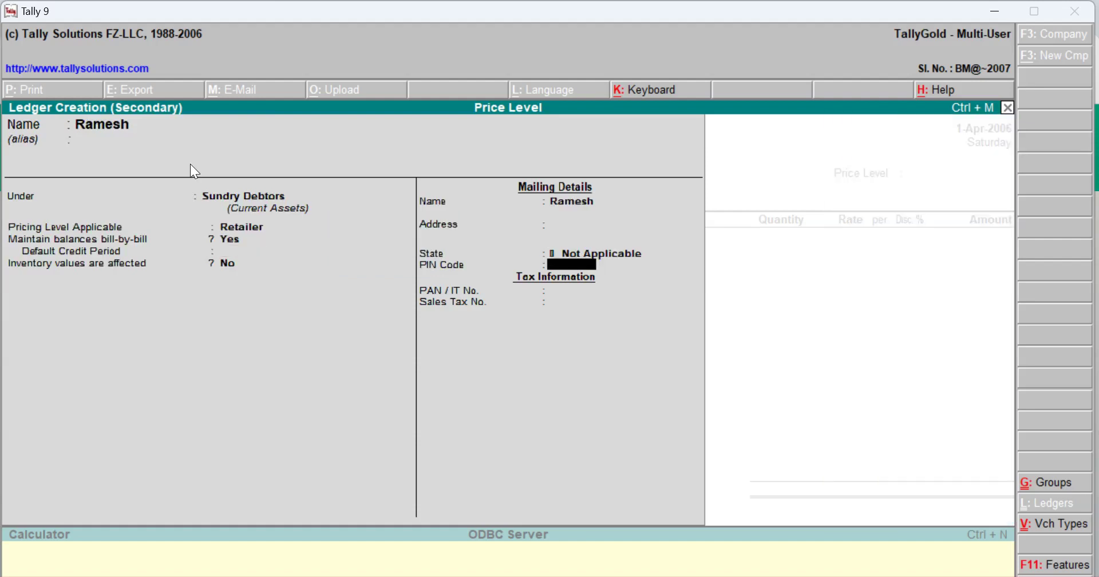
key("Return")
key("Return")
key("Return")
key("Return")
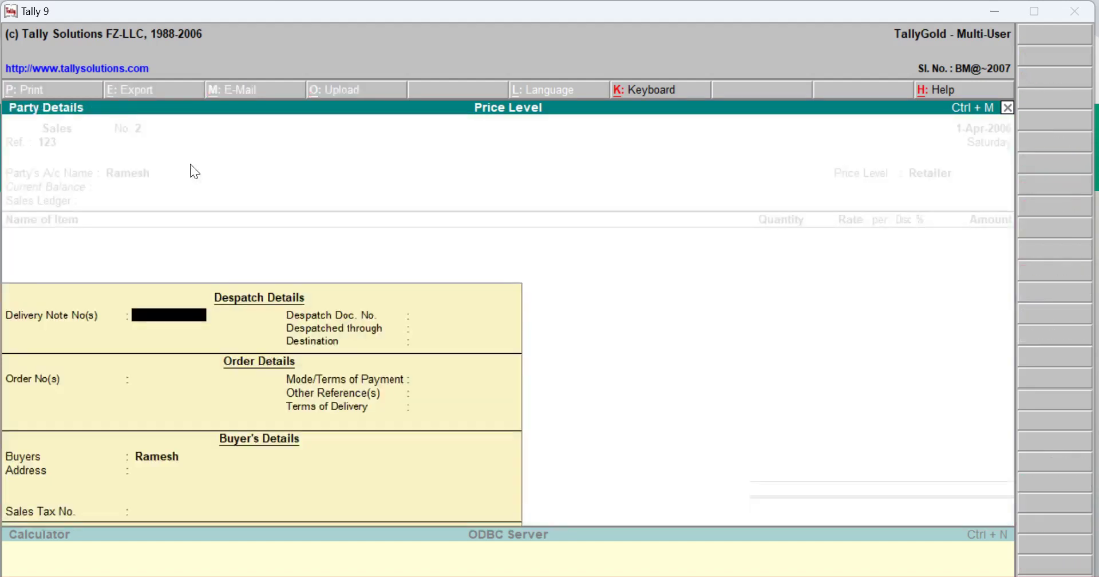
- Accept the party details without despatch or order information and choose Sale as the sales ledger
key("Return")
key("Return")
key("Return")
key("Return")
key("Return")
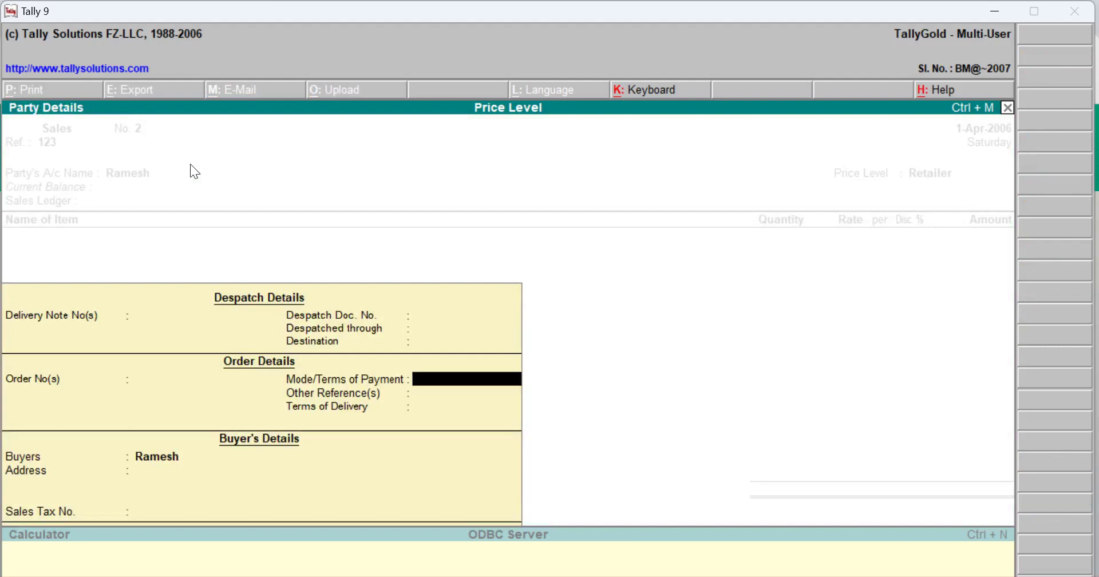
key("Return")
key("Return")
key("Return")
key("Return")
key("Return")
key("Return")
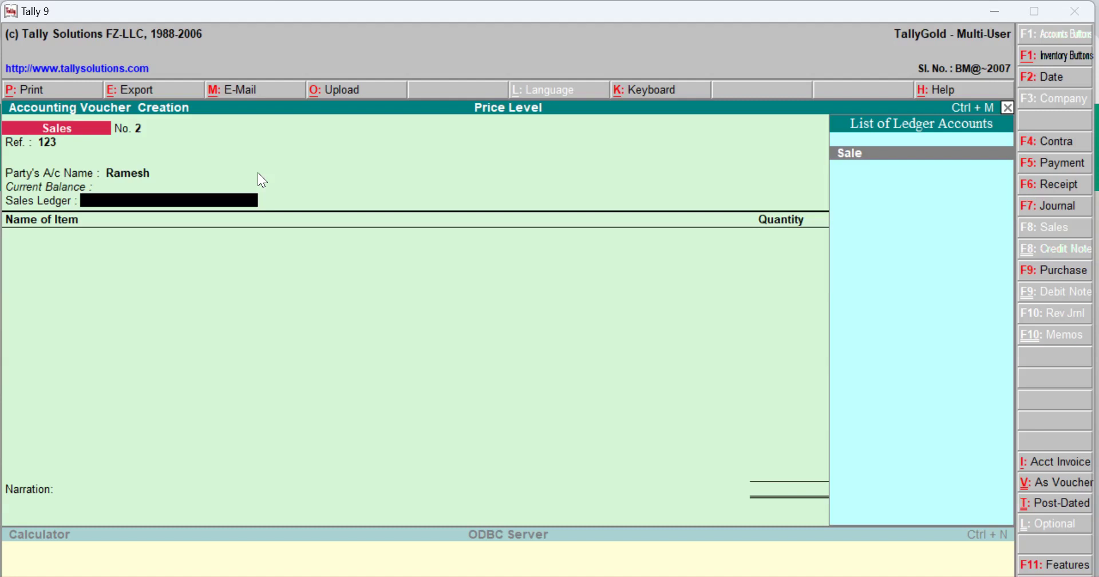
key("Return")
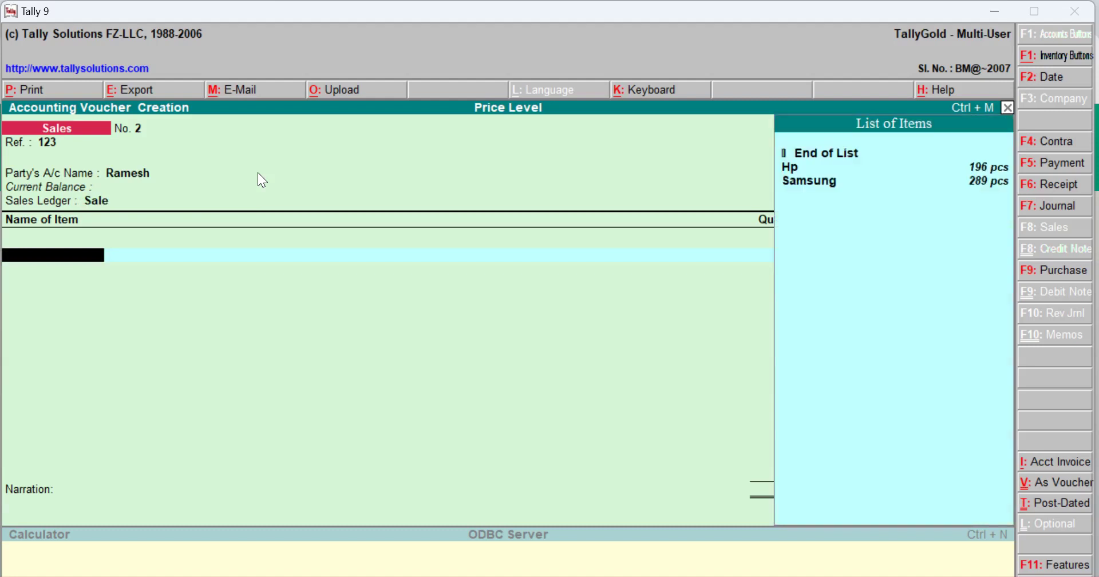
- Add the item Hp with 40 pcs, keeping the rate and discount supplied by the Retailer price level
key("Down")
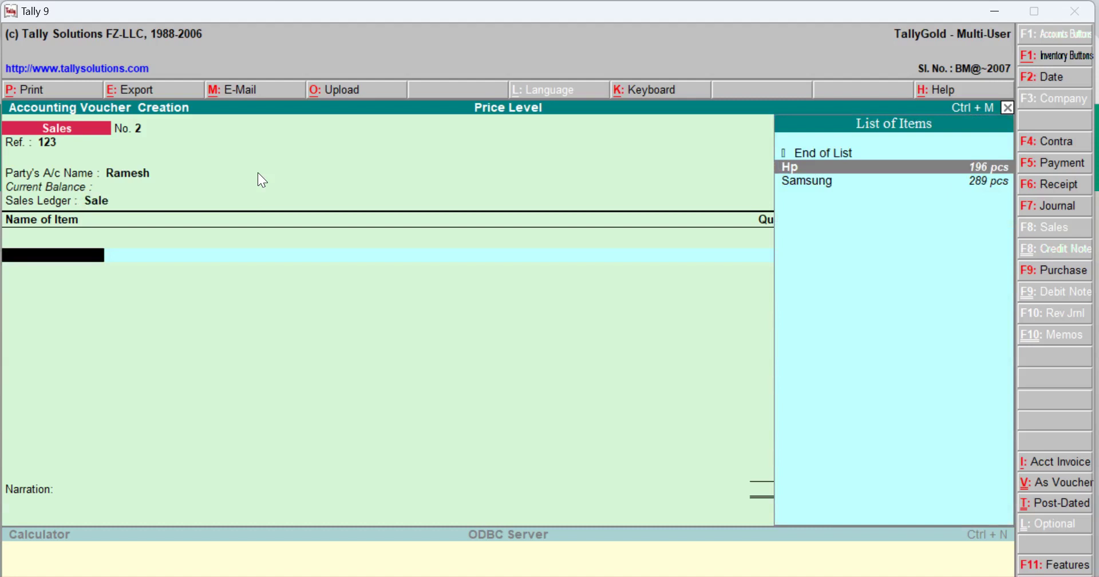
key("Return")
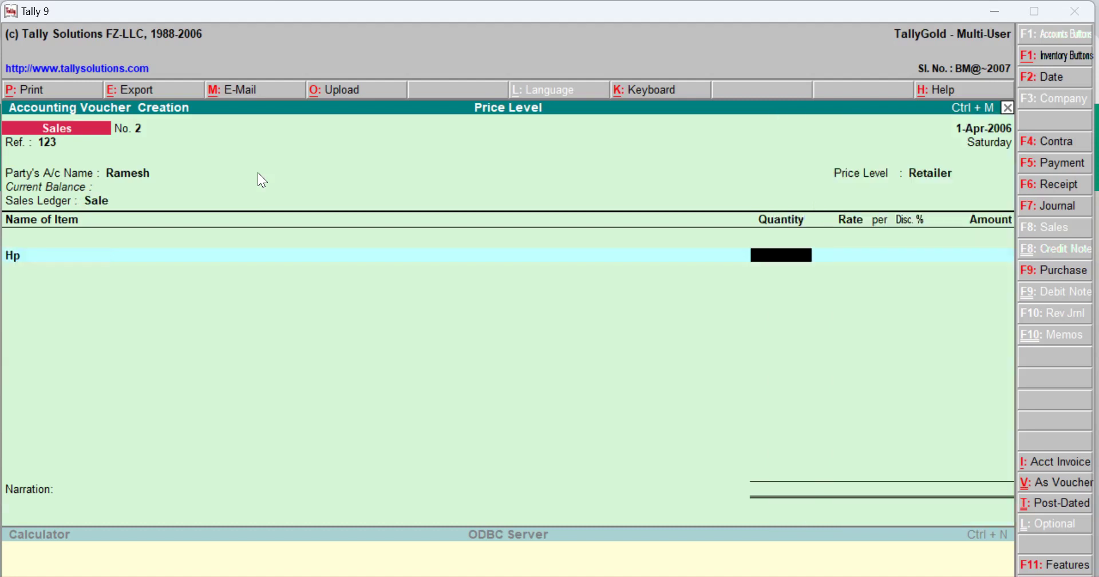
type("40")
key("Return")
key("Return")
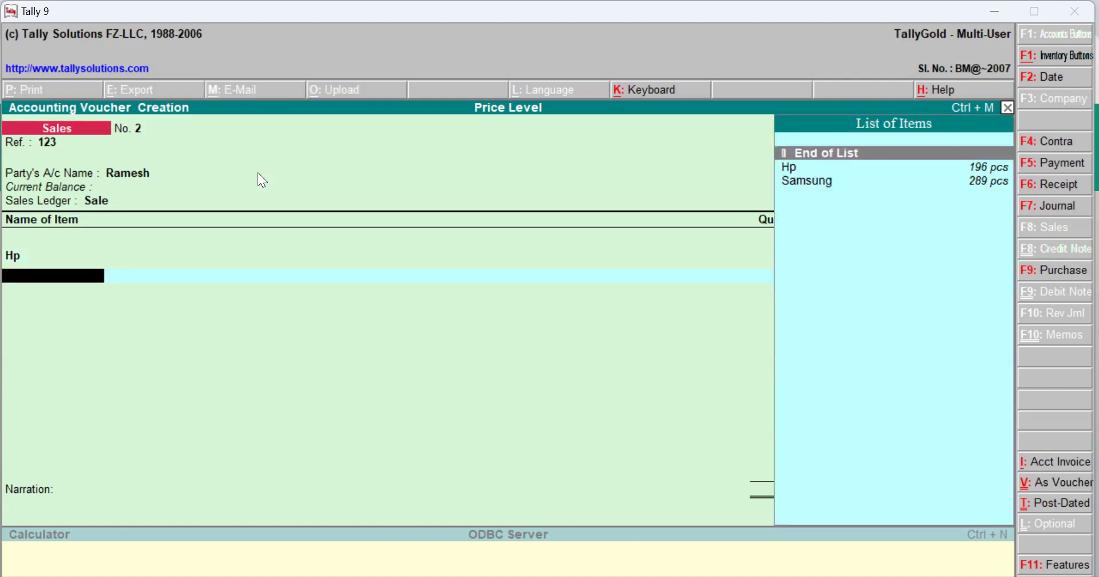
- Add the item Samsung with 50 pcs, keeping the rate and discount from the Retailer price level
key("Down")
key("Down")
key("Return")
type("50")
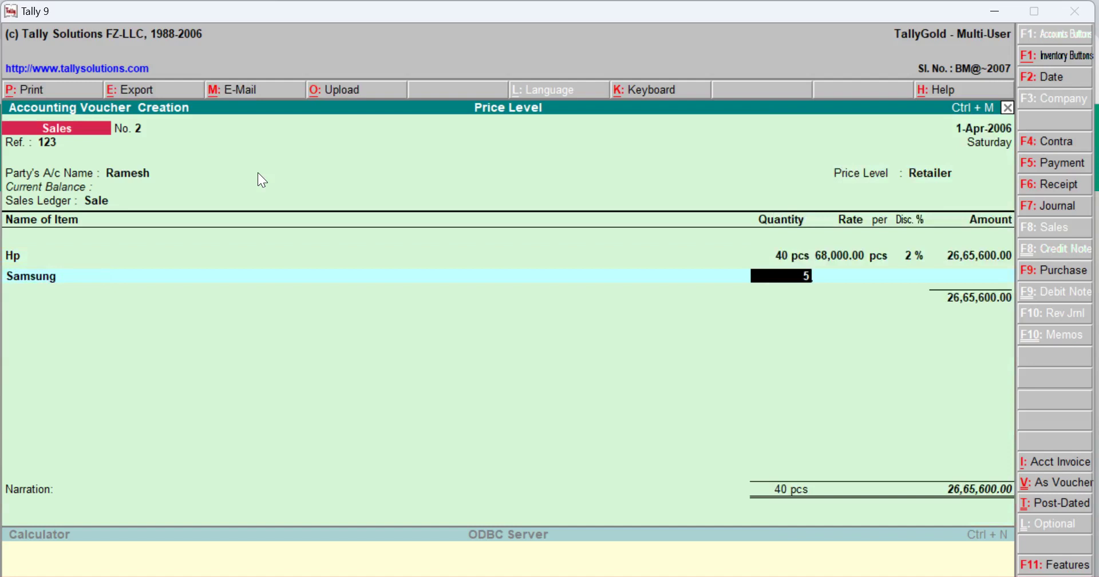
key("Return")
key("Return")
key("Return")
key("Return")
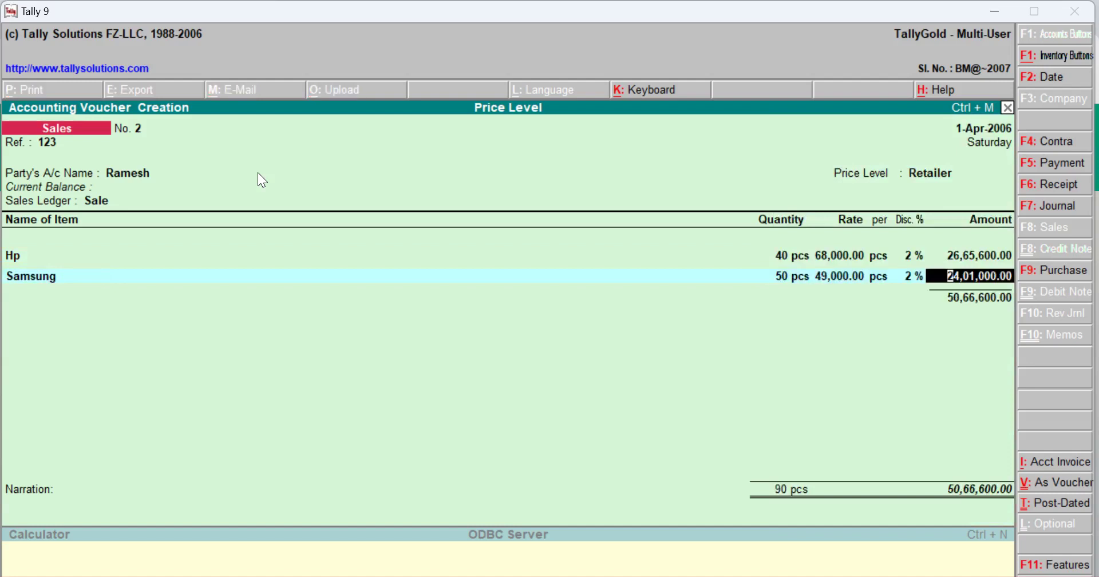
key("Return")
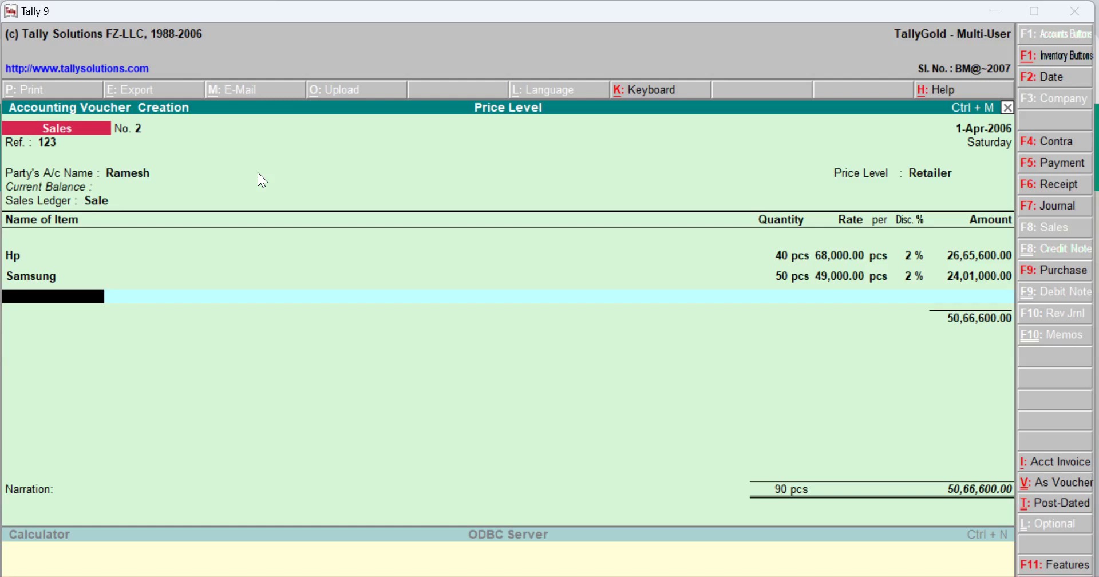
- End the item list, save the Sales voucher without a narration, and quit voucher creation
key("Return")
key("Return")
key("Return")
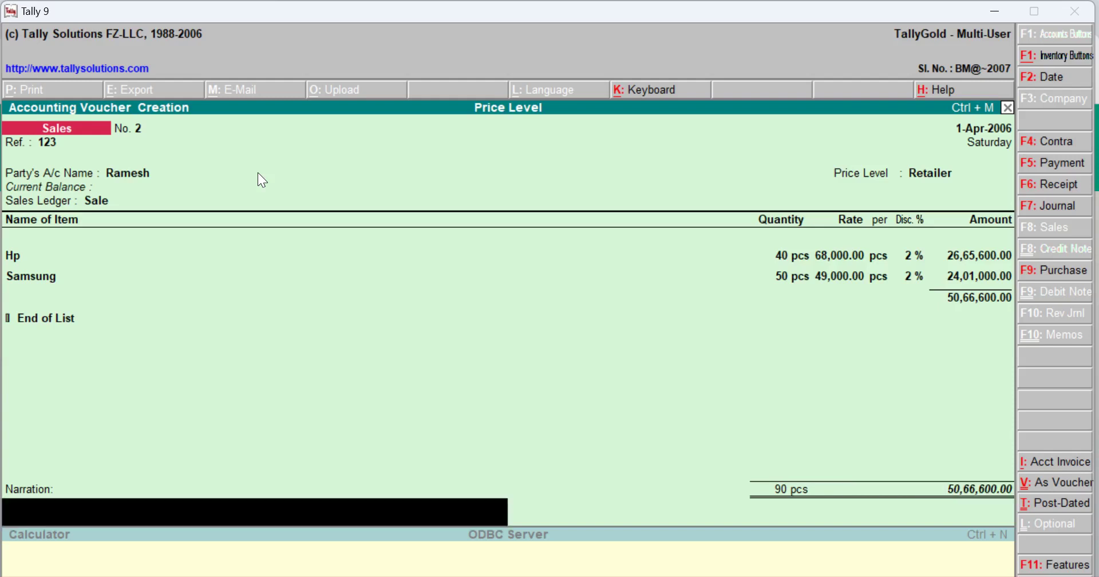
key("Return")
key("Return")
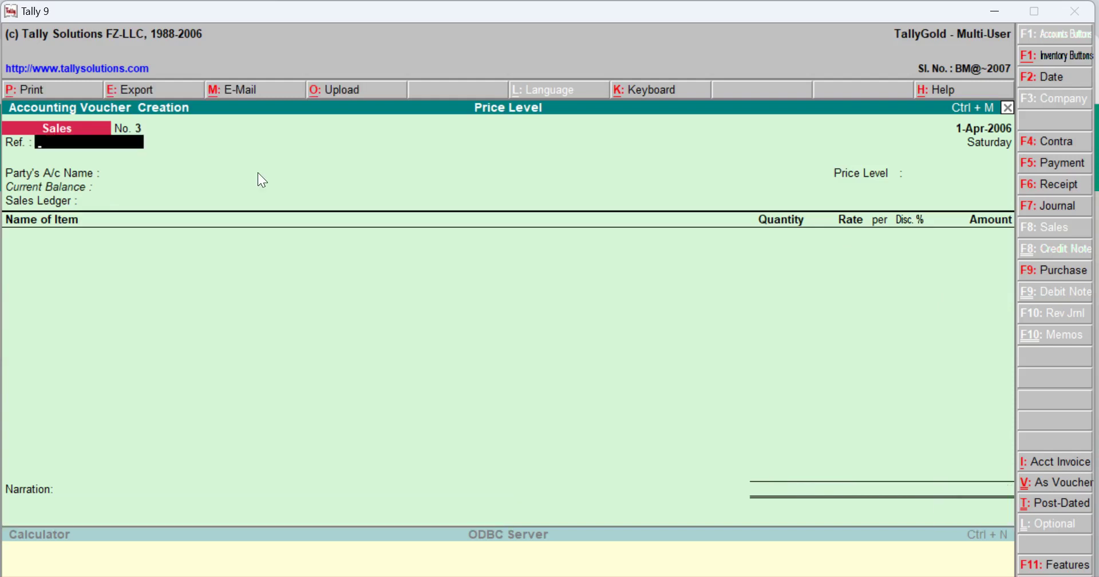
key("Escape")
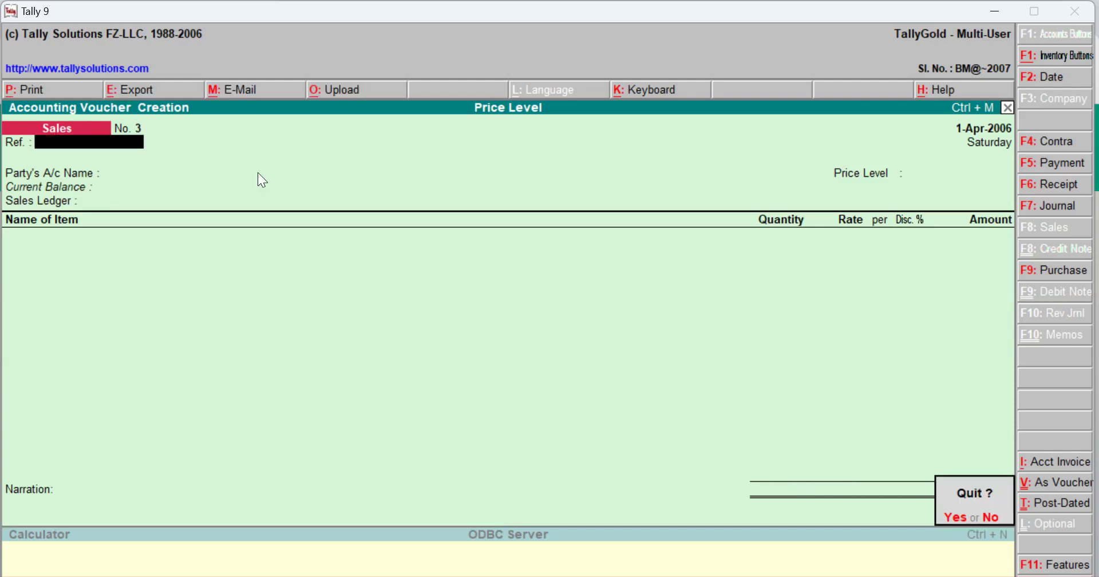
key("y")
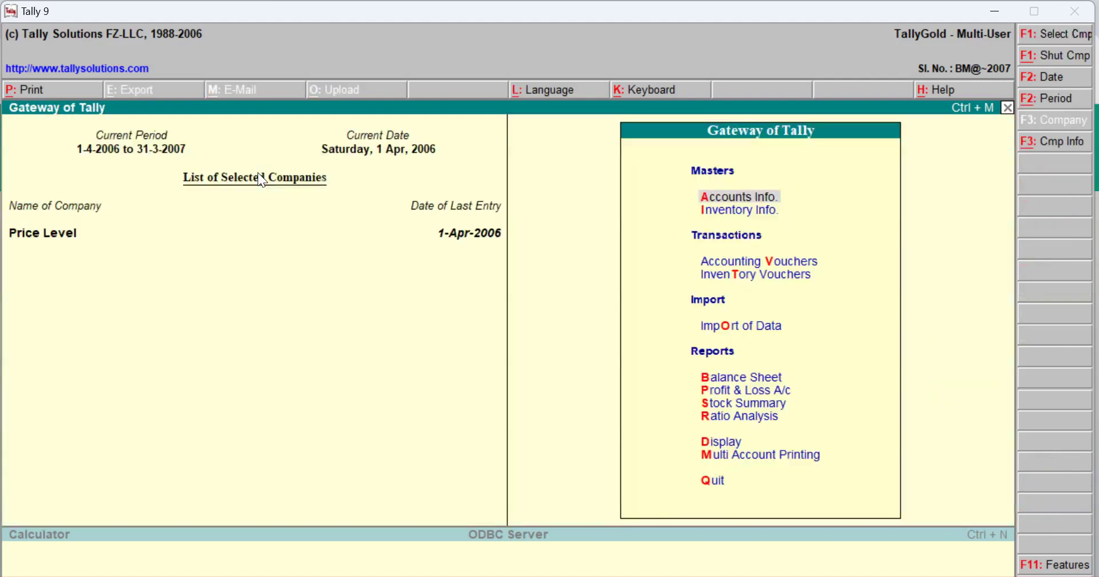
- Display the Day Book to view the saved Sales vouchers
key("Down")
key("Down")
key("Down")
key("Down")
key("Down")
key("Down")
key("Down")
key("Down")
key("Down")
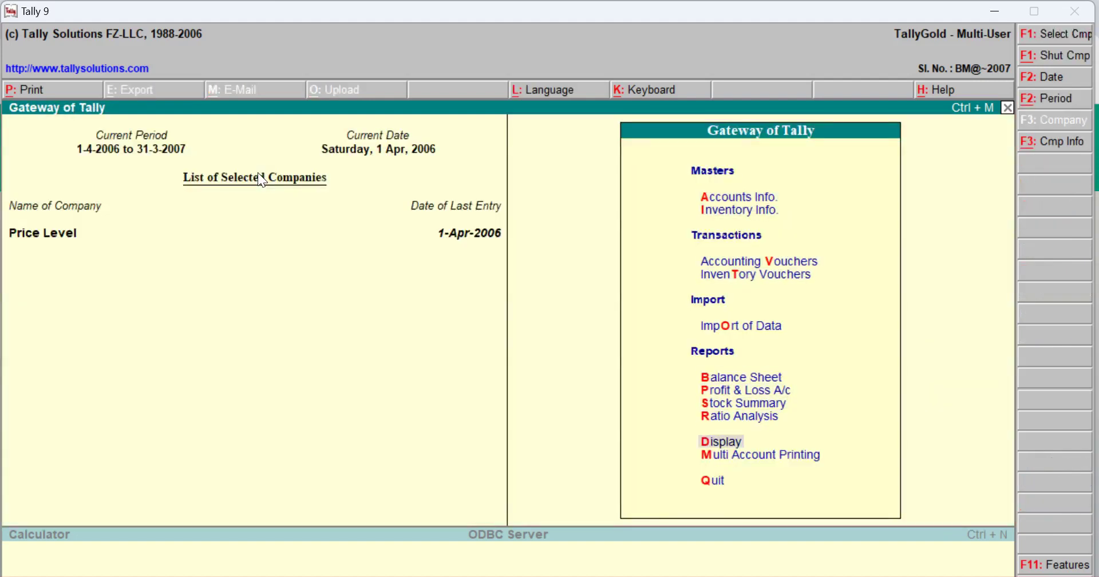
key("Return")
key("Down")
key("Return")
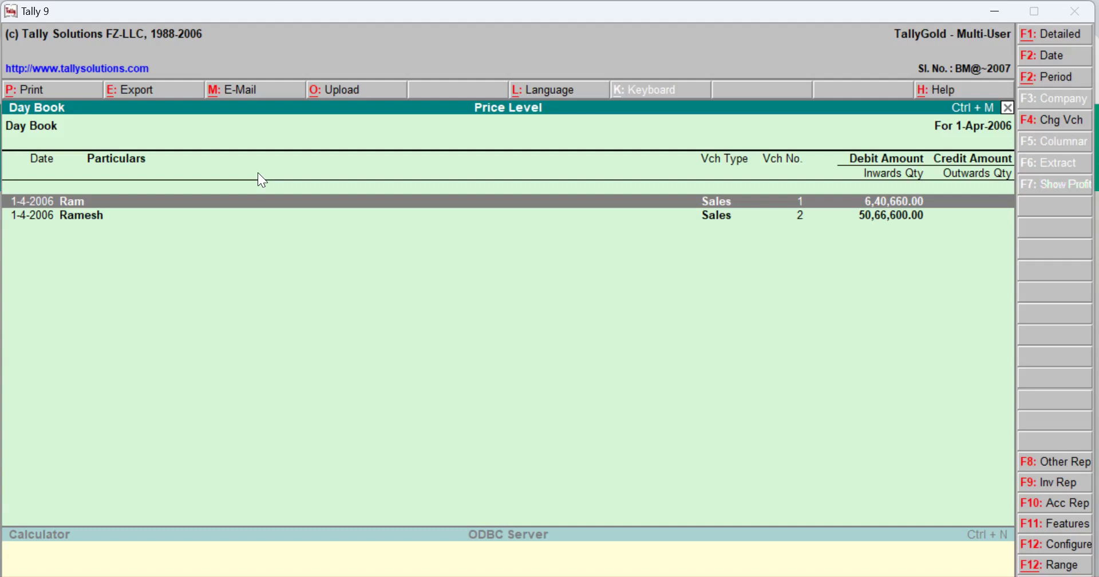
- Review Sales voucher No. 1 from the Day Book, leave it without changes, and return to the Display Menu
key("Return")
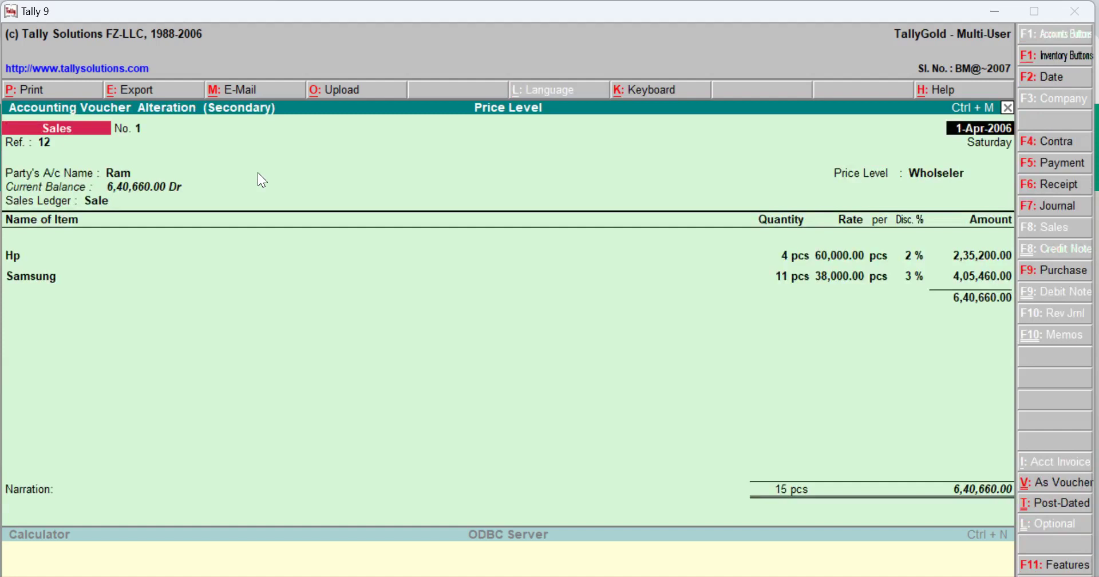
key("Escape")
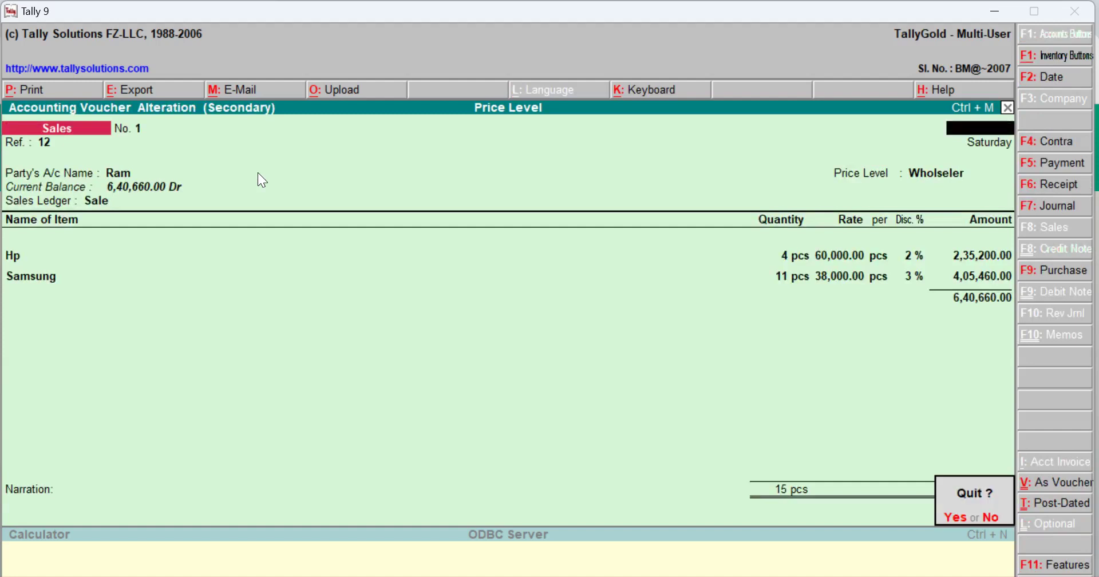
key("Return")
key("Escape")
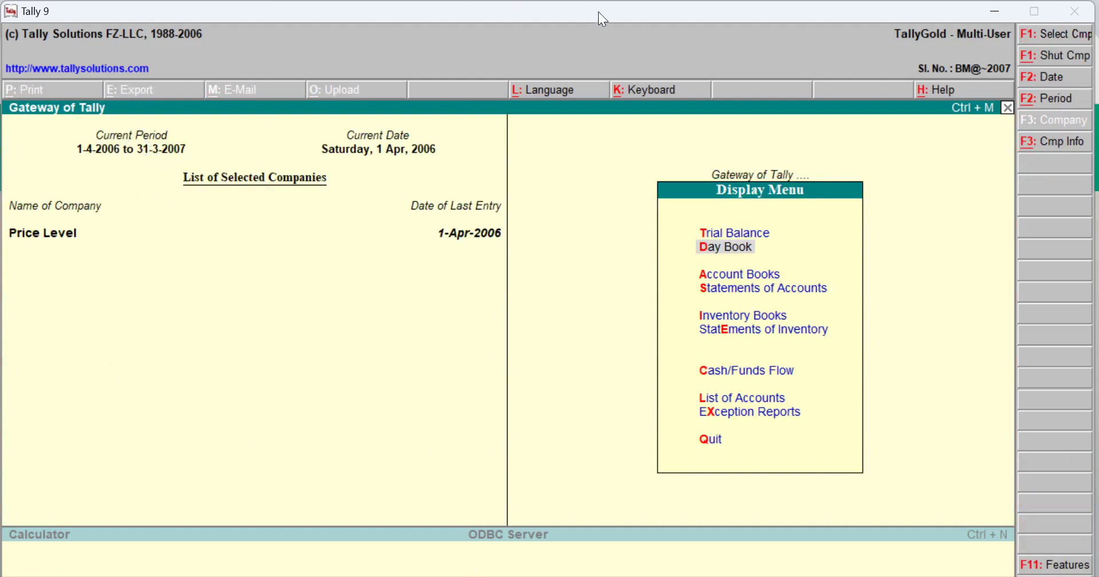
mouse_move(632, 16)
left_mouse_down()
mouse_move(526, 77)
mouse_move(612, 26)
mouse_move(702, 7)
mouse_move(620, 21)
left_mouse_up()
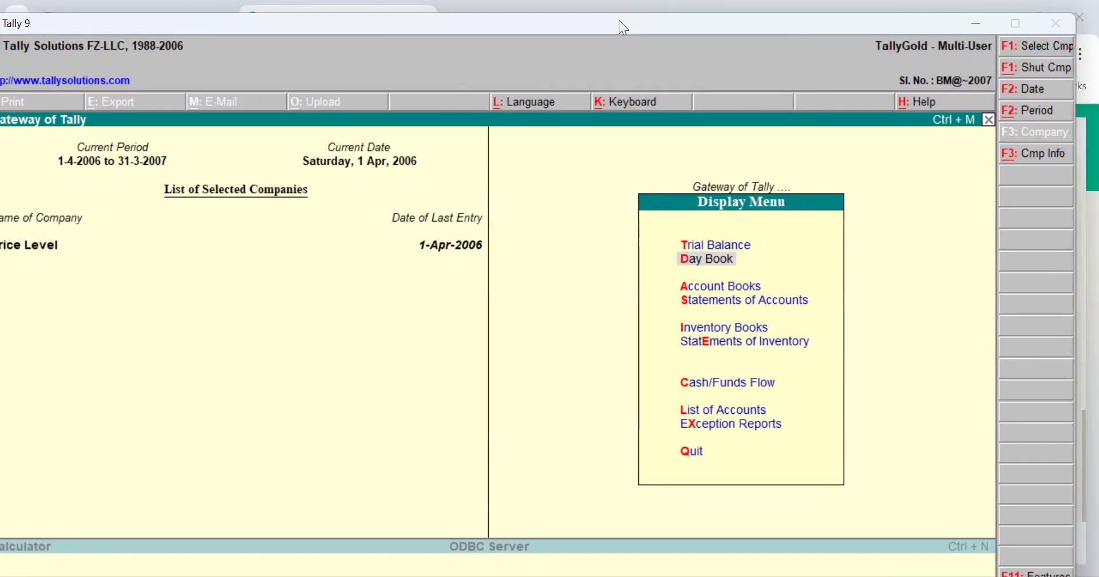